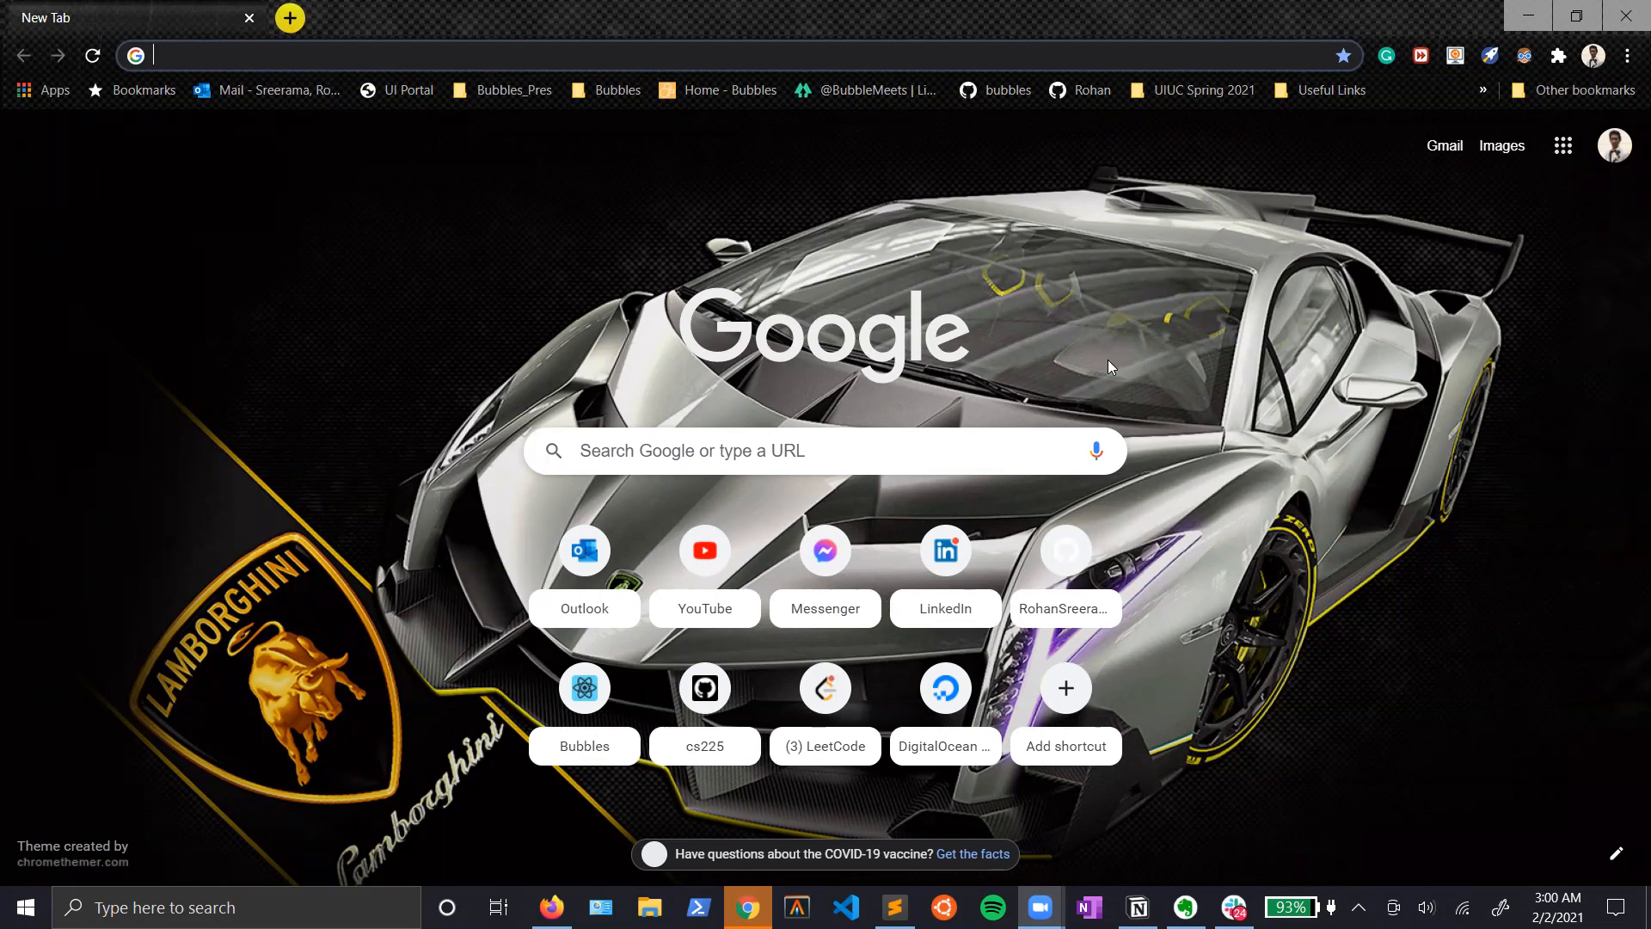
Step: Open the eventbubbles.com website and go to its sign-in page
left_click(255, 67)
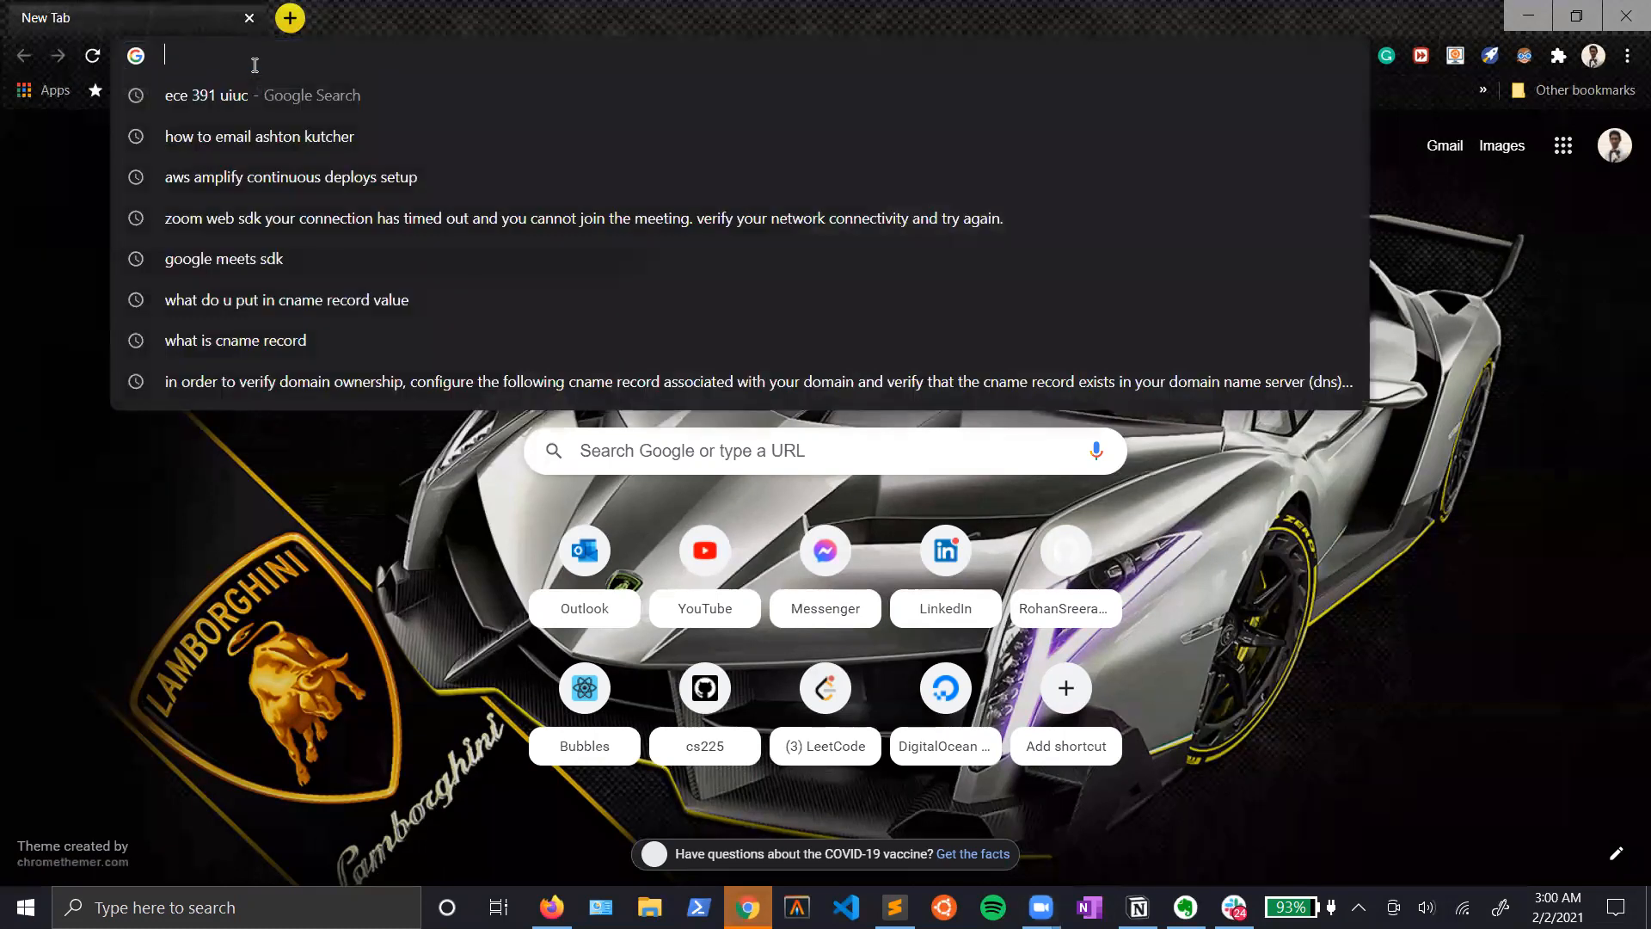
type("eve")
key("Return")
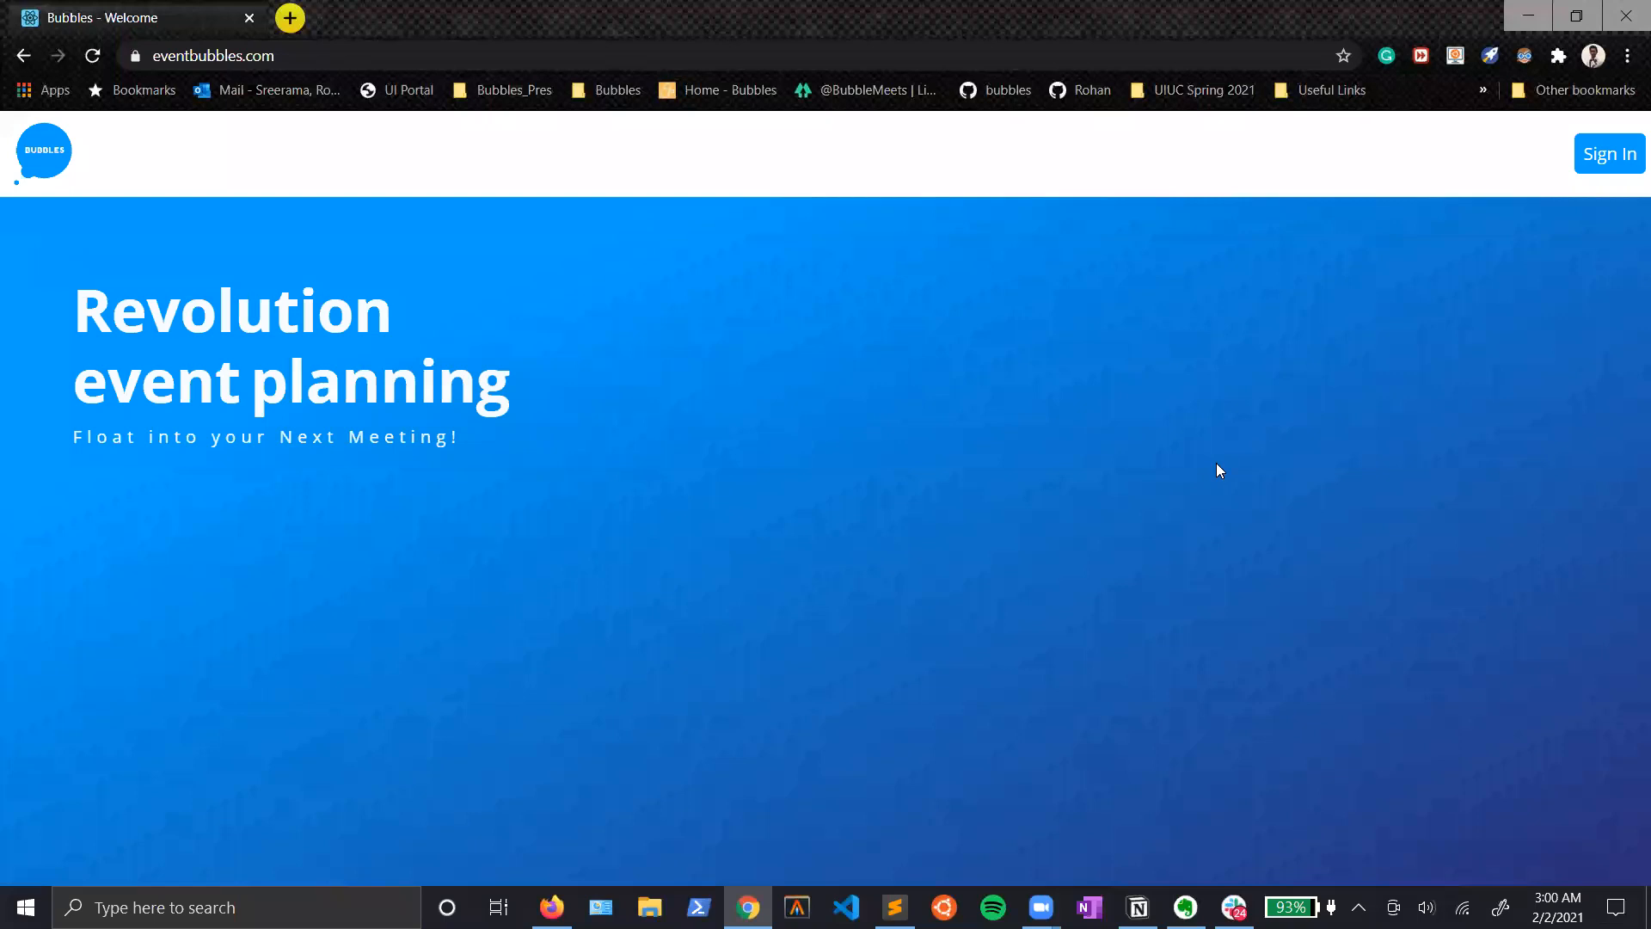
left_click(1611, 168)
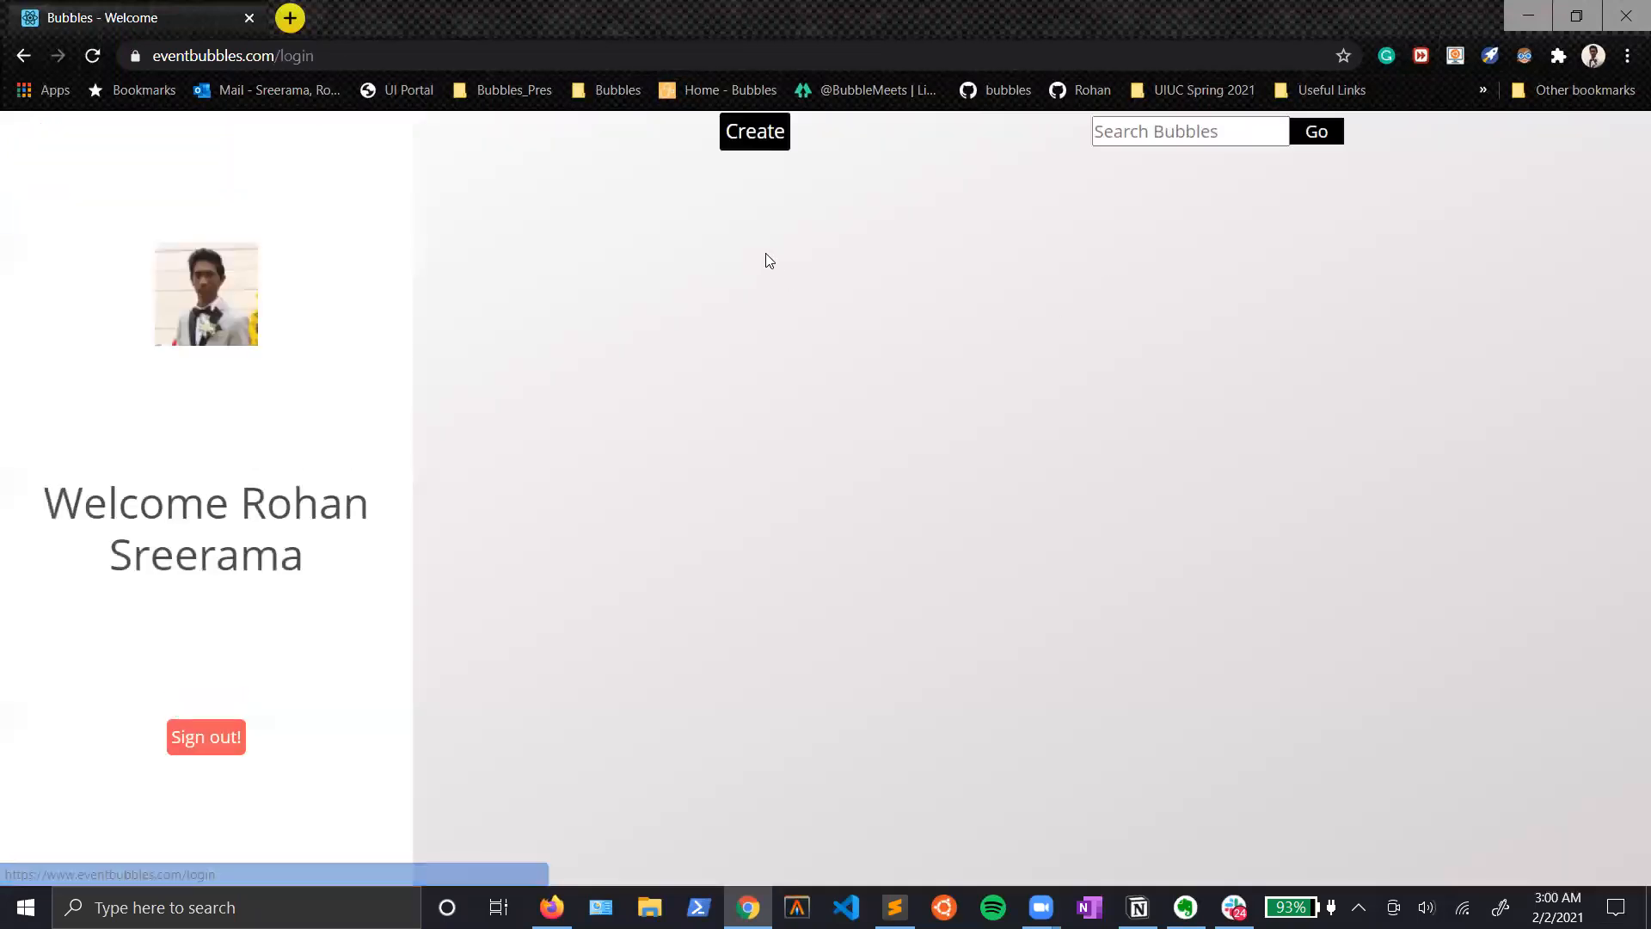
Step: Sign out of the current Bubbles session and sign back in with the first listed Google account
left_click(233, 739)
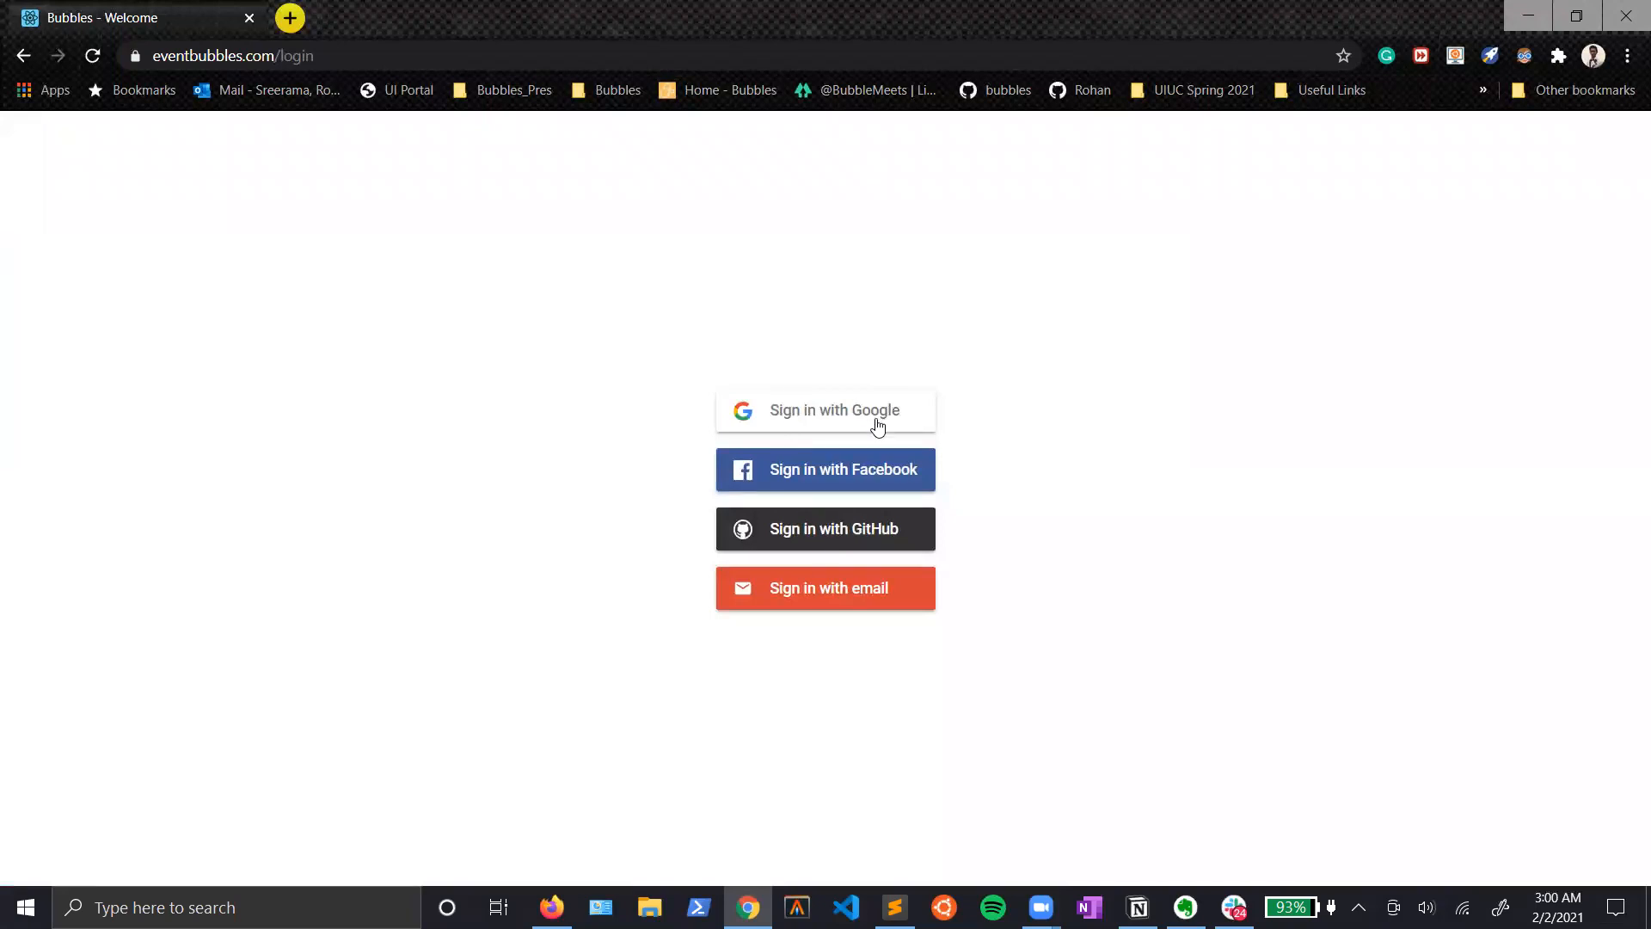
left_click(817, 427)
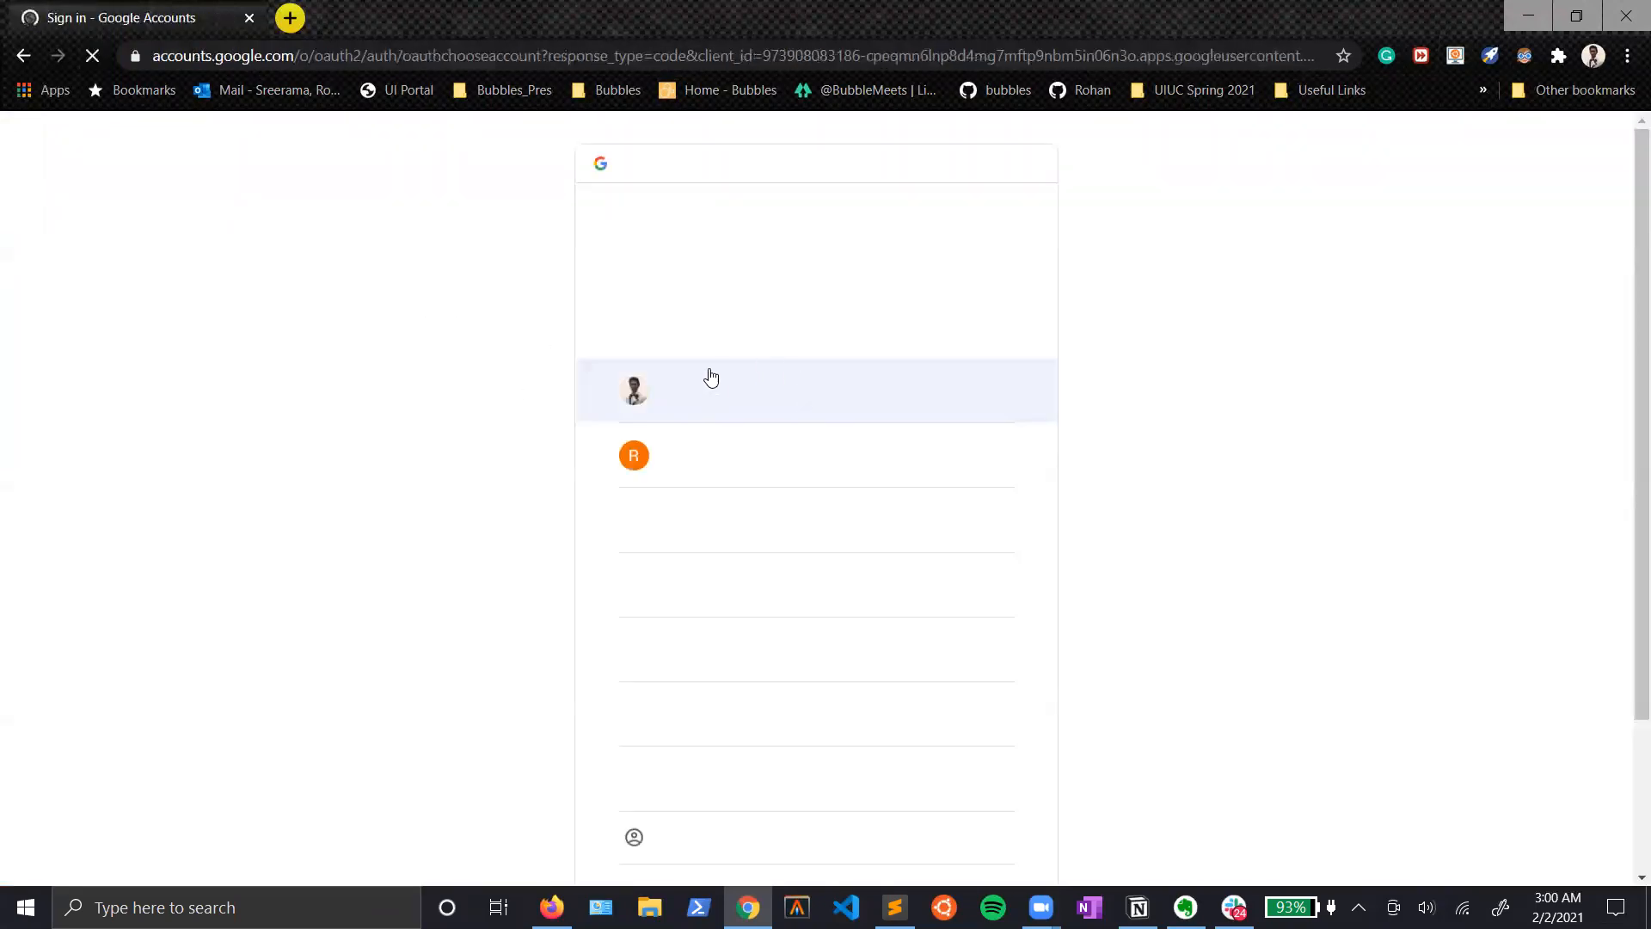
left_click(789, 404)
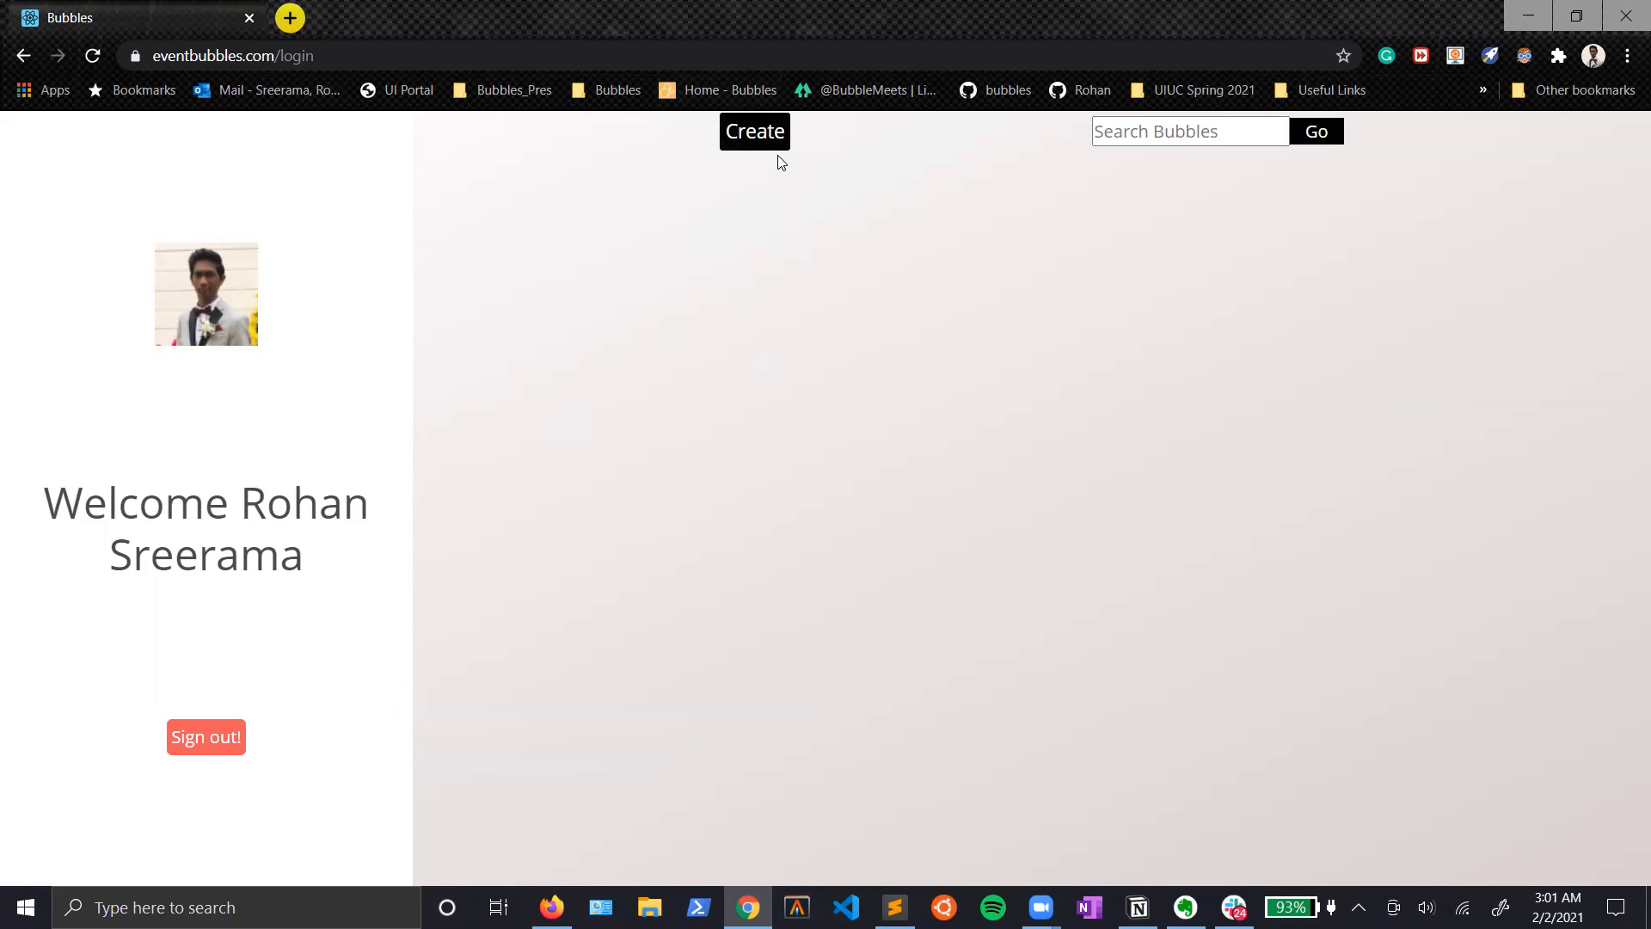
Step: Create a new bubbleboard with a time limit of 95 minutes
left_click(751, 138)
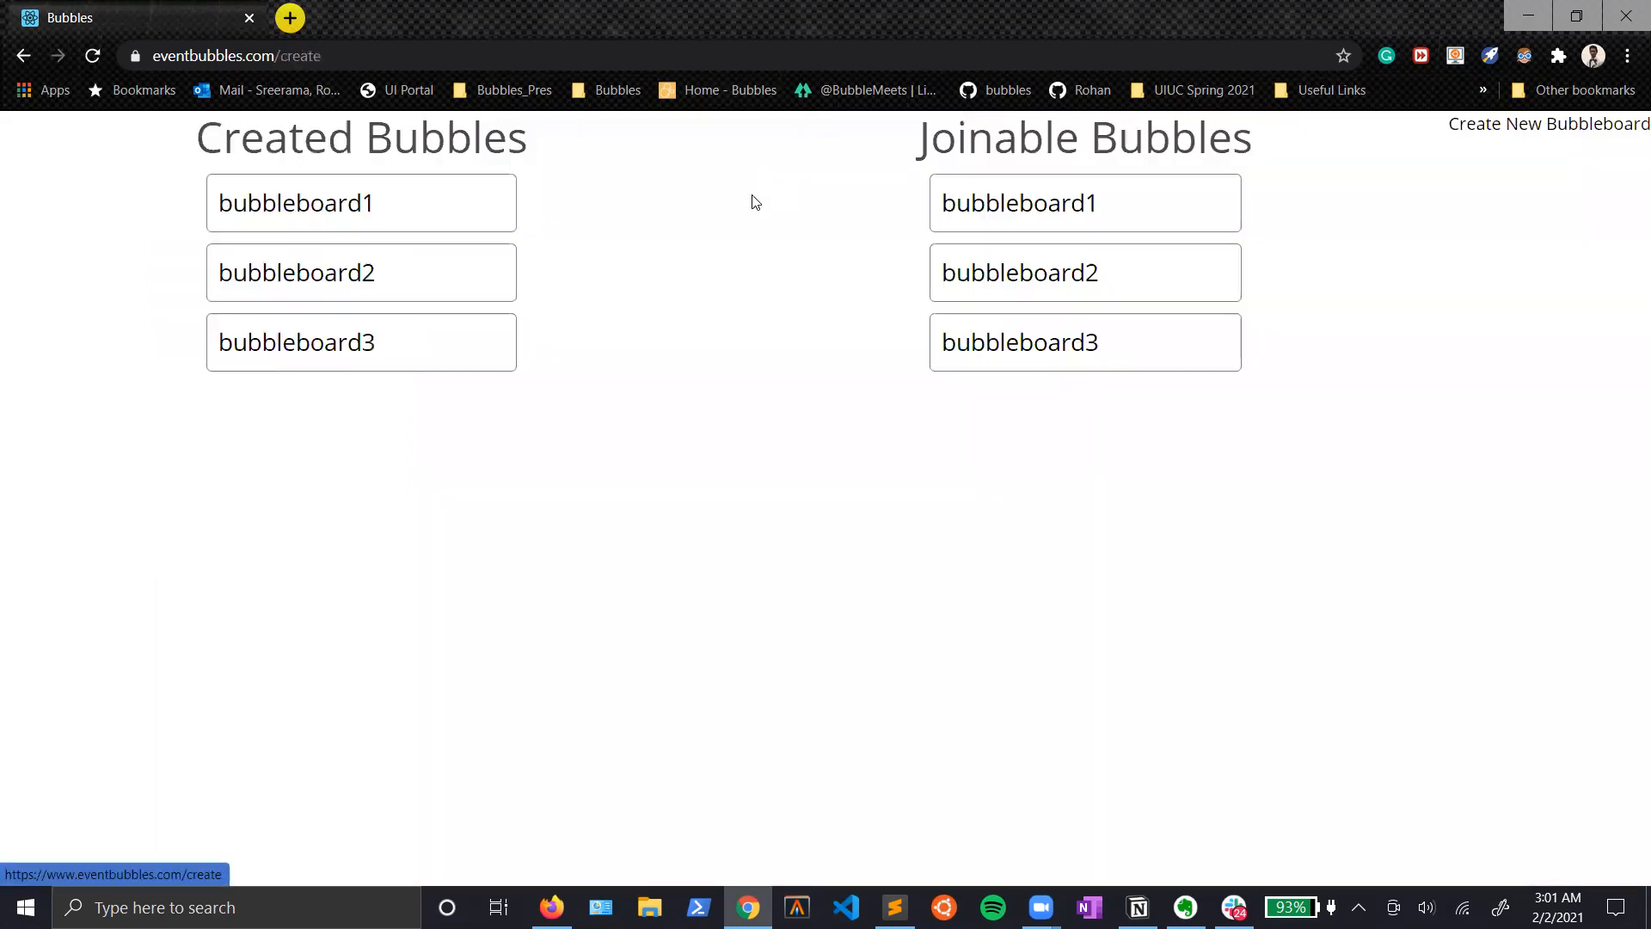
left_click(1480, 126)
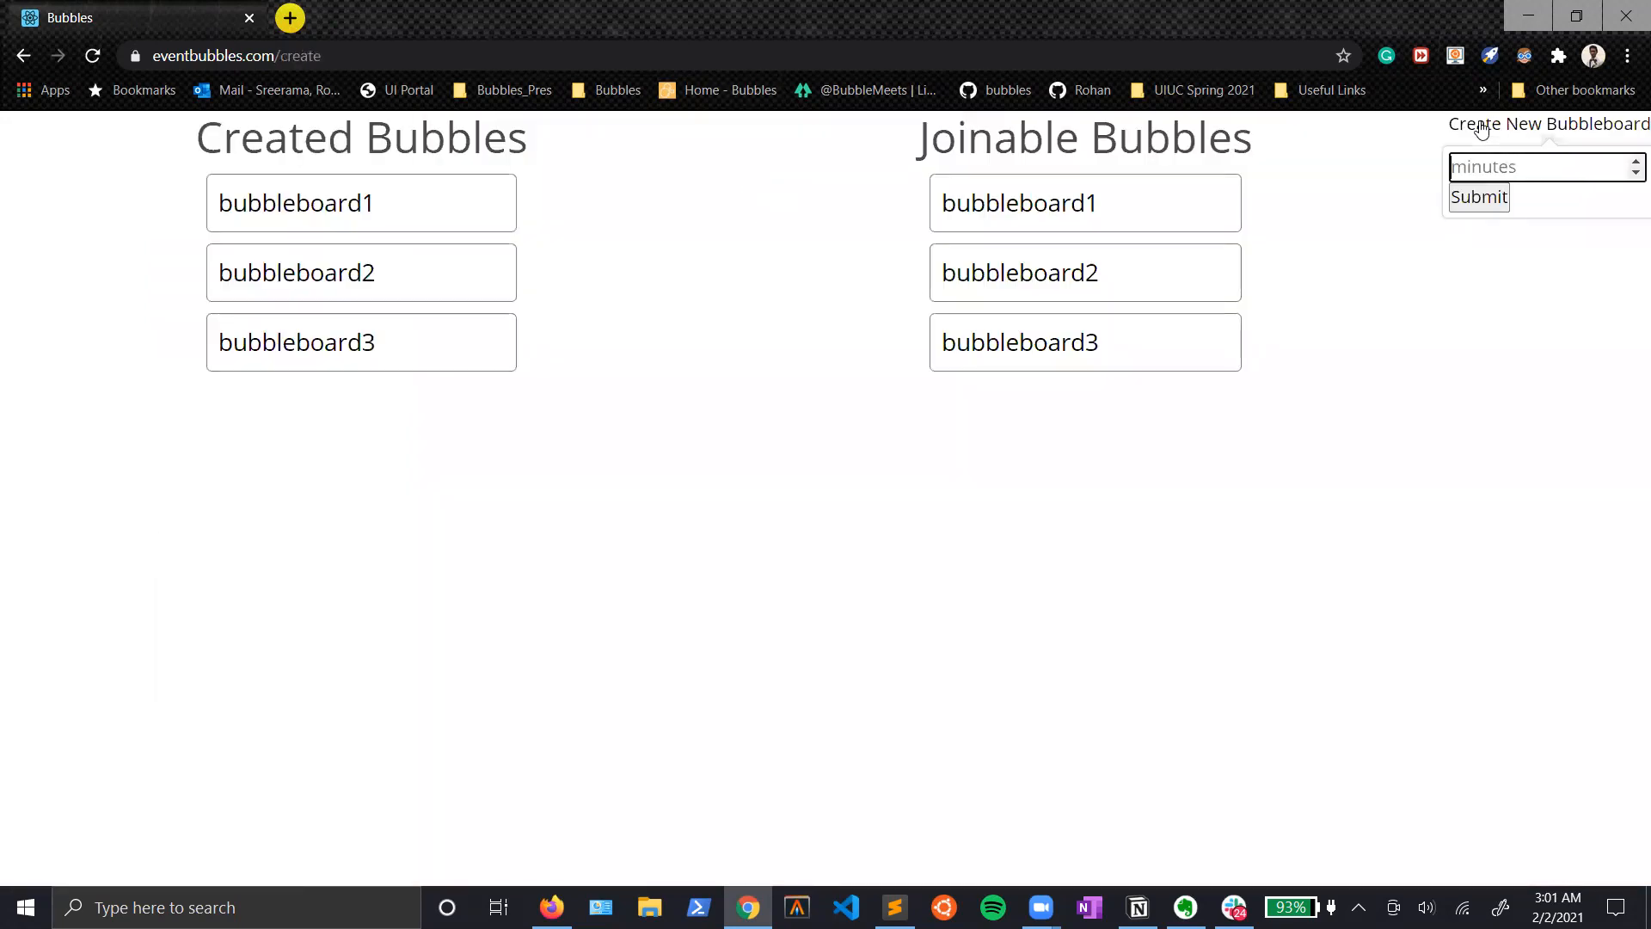
key("Return")
type("95")
left_click(1481, 200)
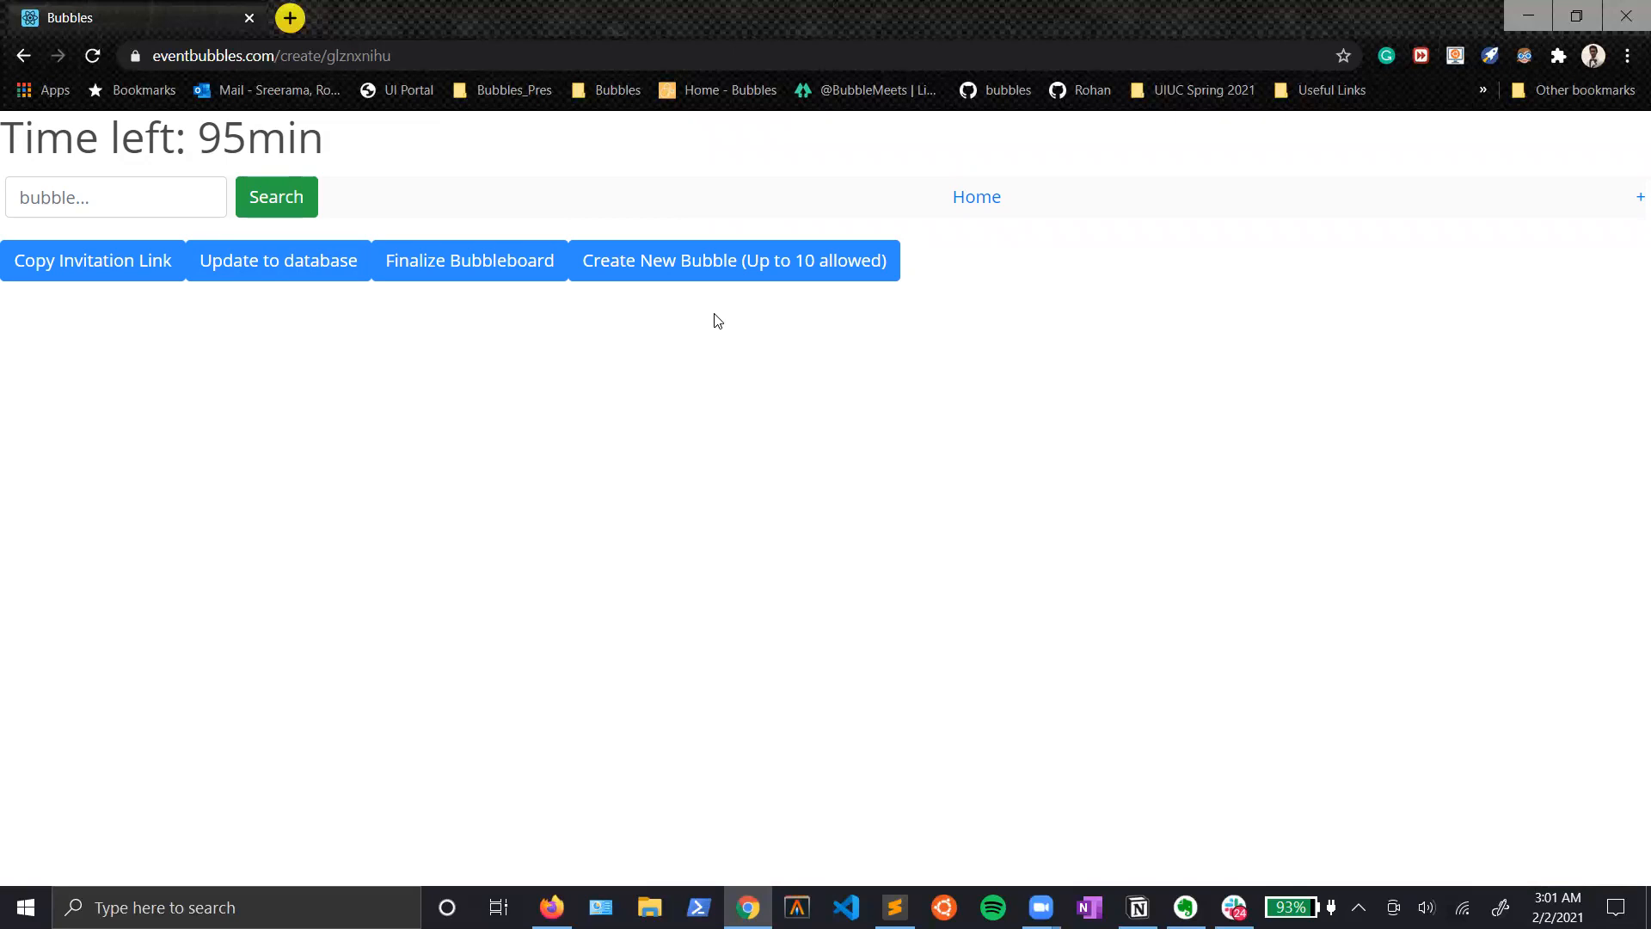
Step: Start a new bubble on the board and name it Tesla
left_click(677, 273)
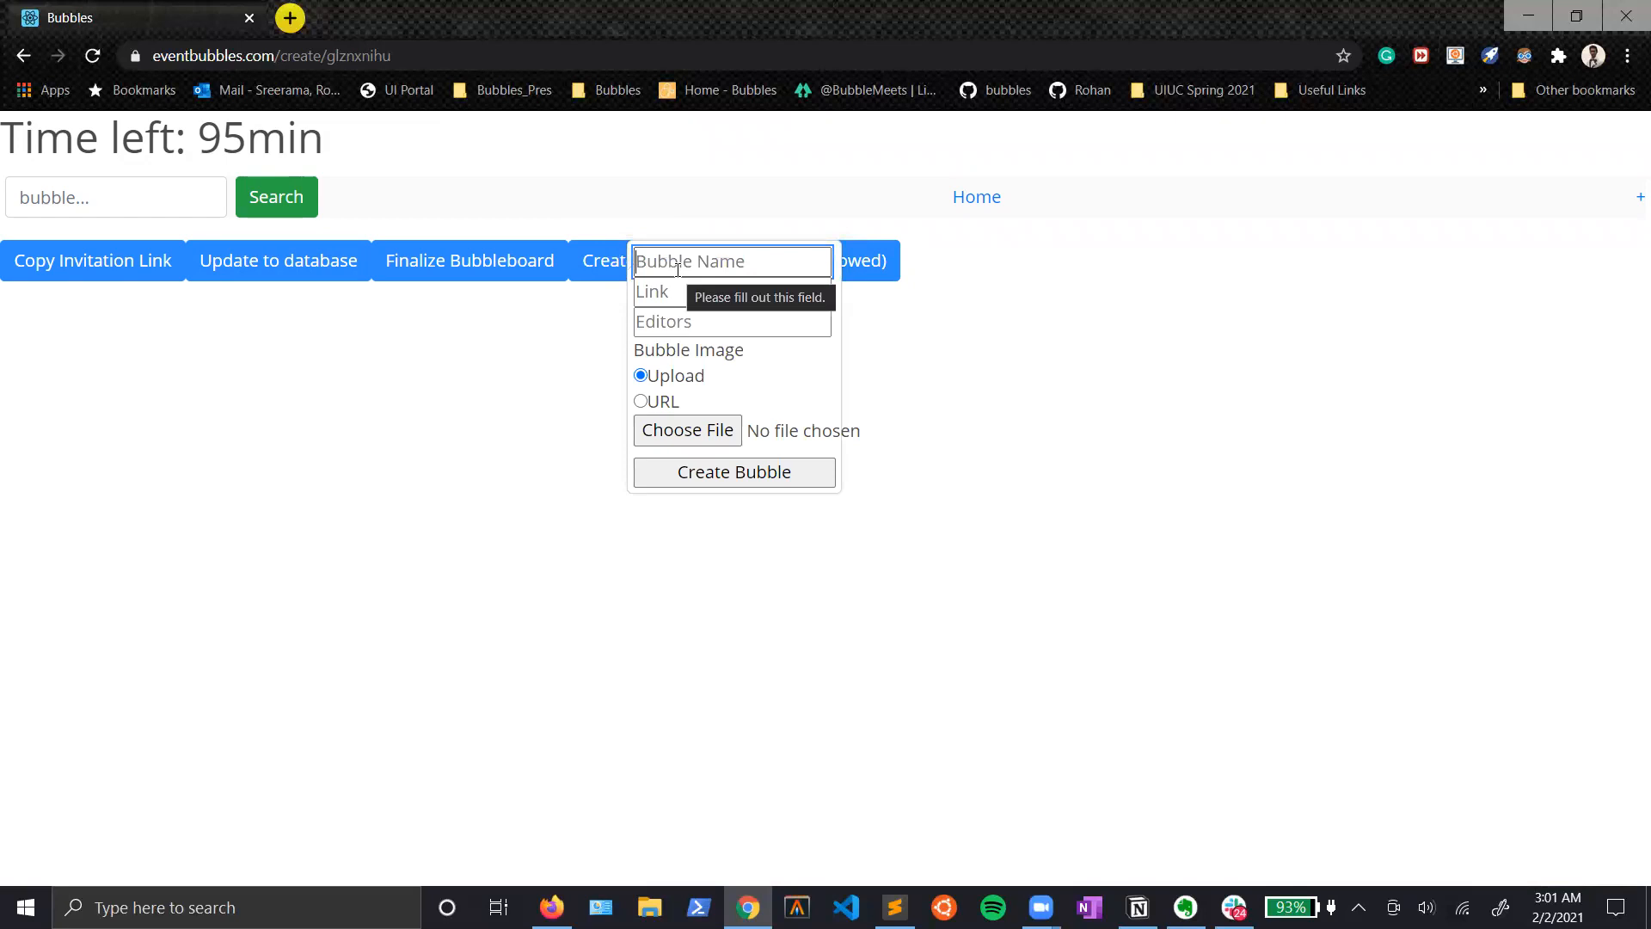
type("Tesla")
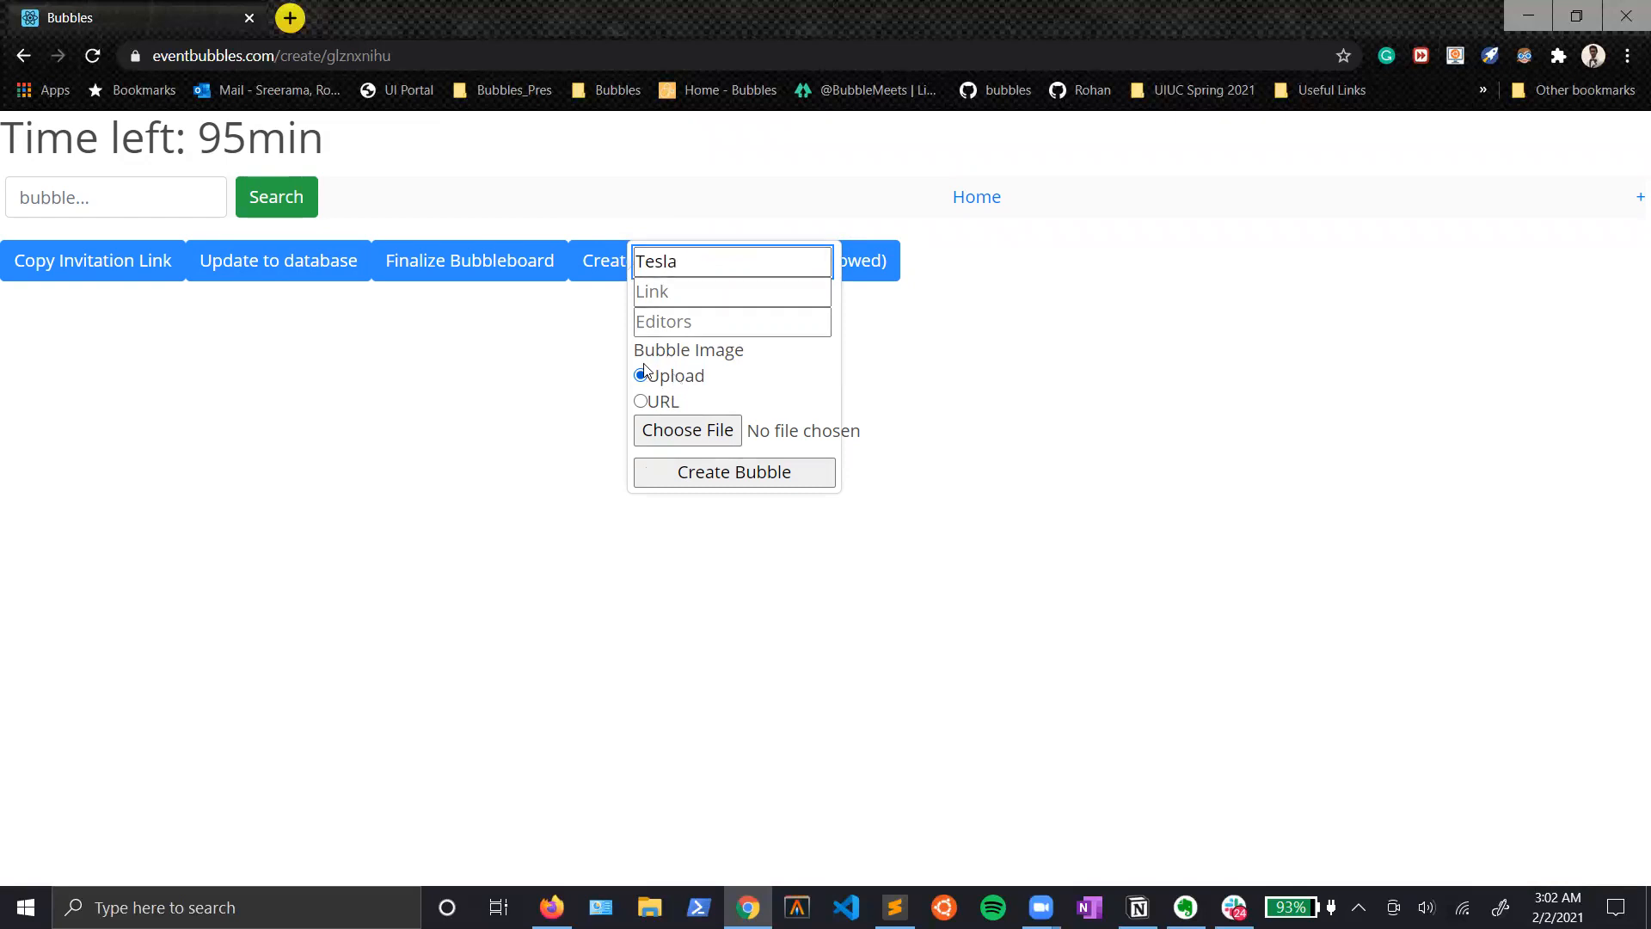
left_click(668, 420)
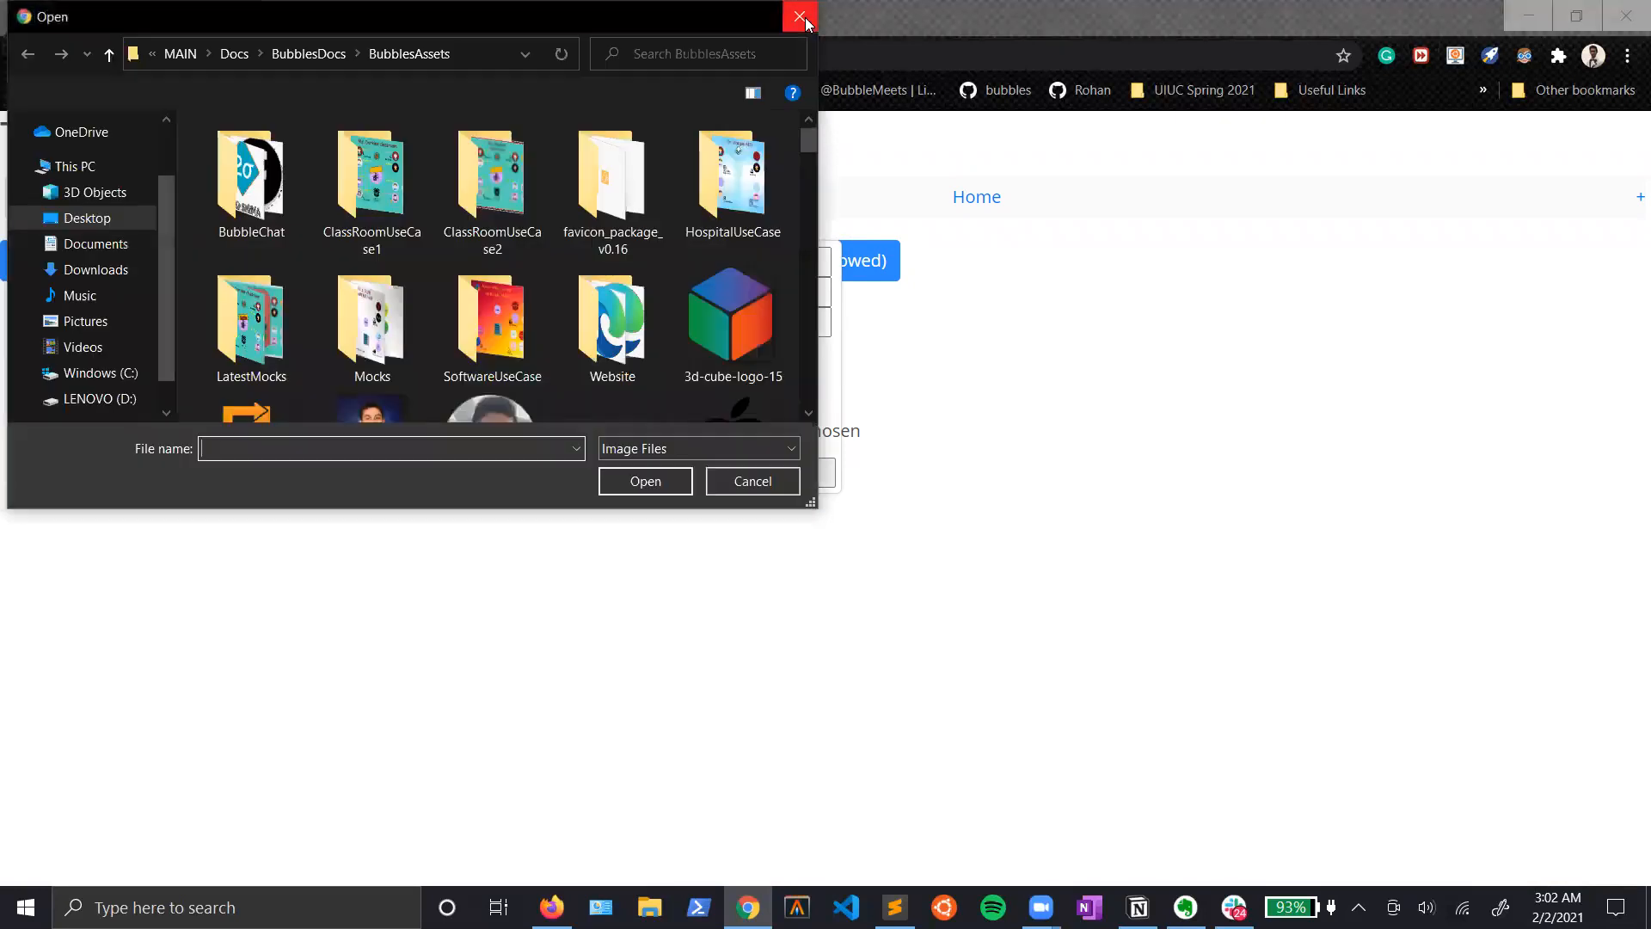
left_click(800, 16)
left_click(662, 400)
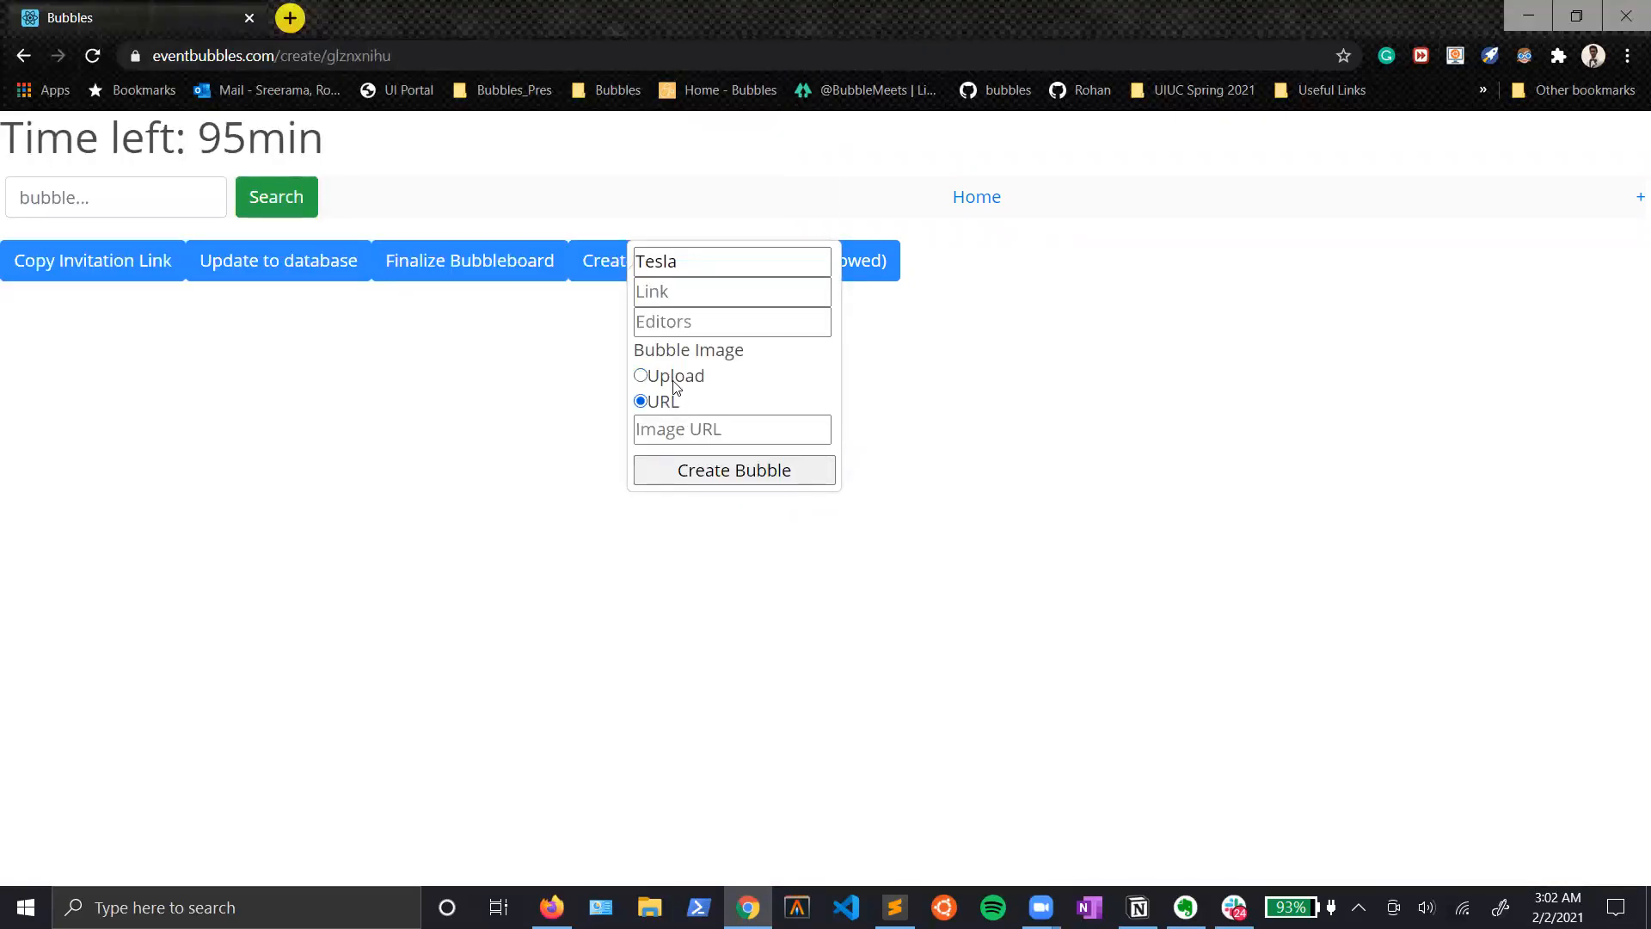
left_click(675, 385)
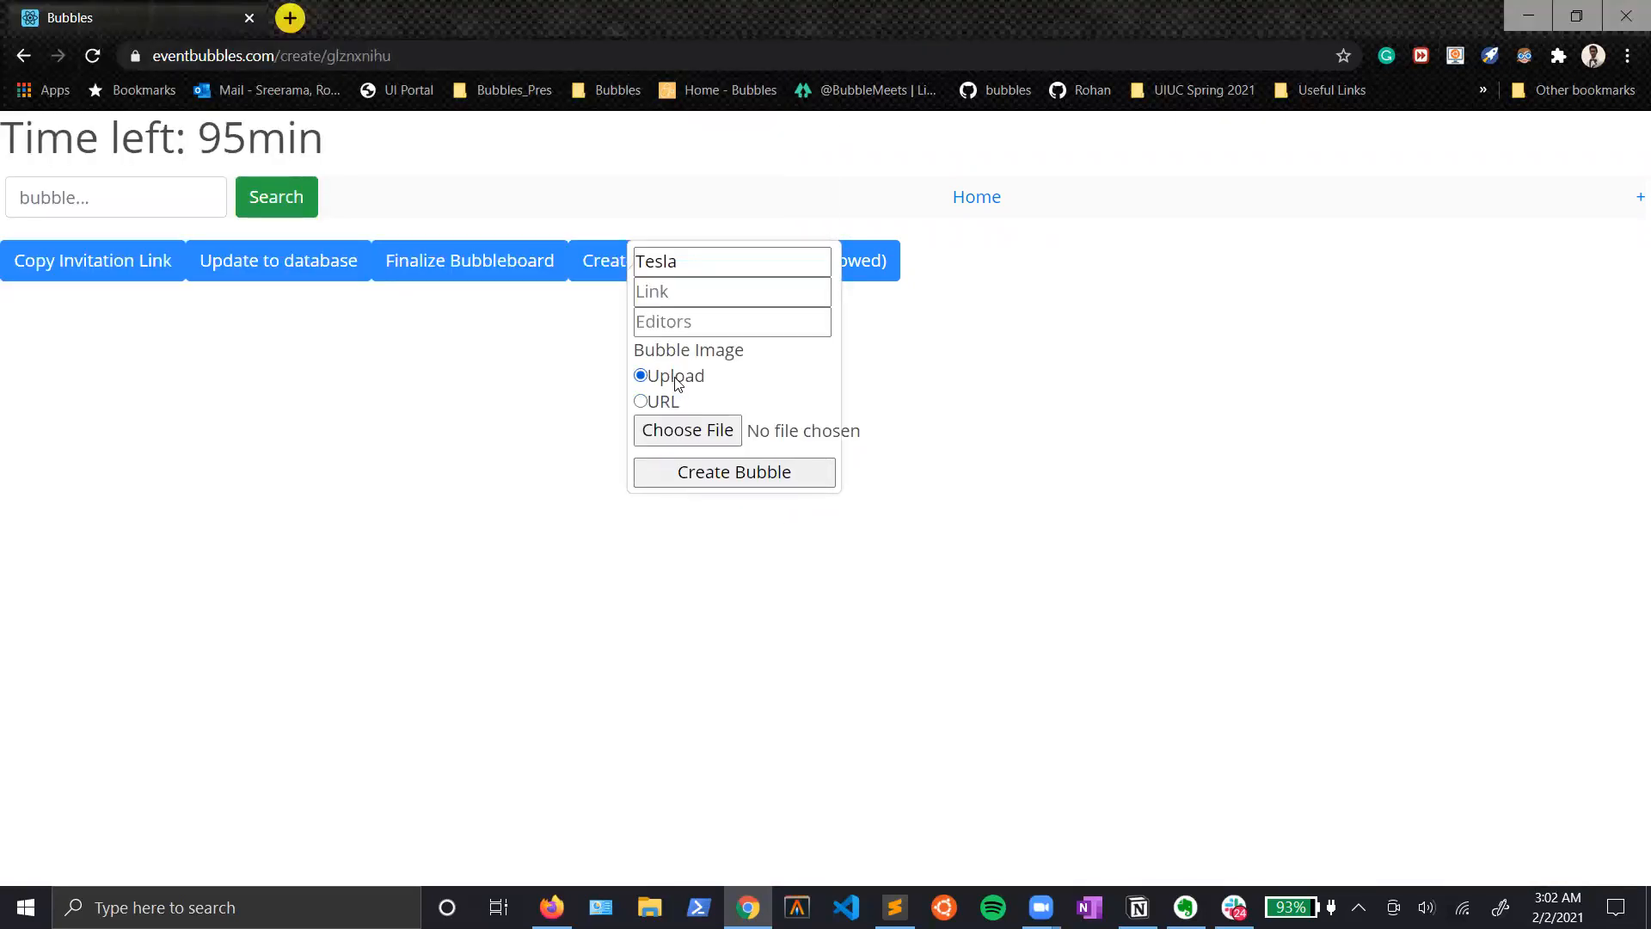
Step: Browse for the bubble image to upload in the BubblesAssets folder under Desktop, MAIN, Docs, BubblesDocs
left_click(688, 434)
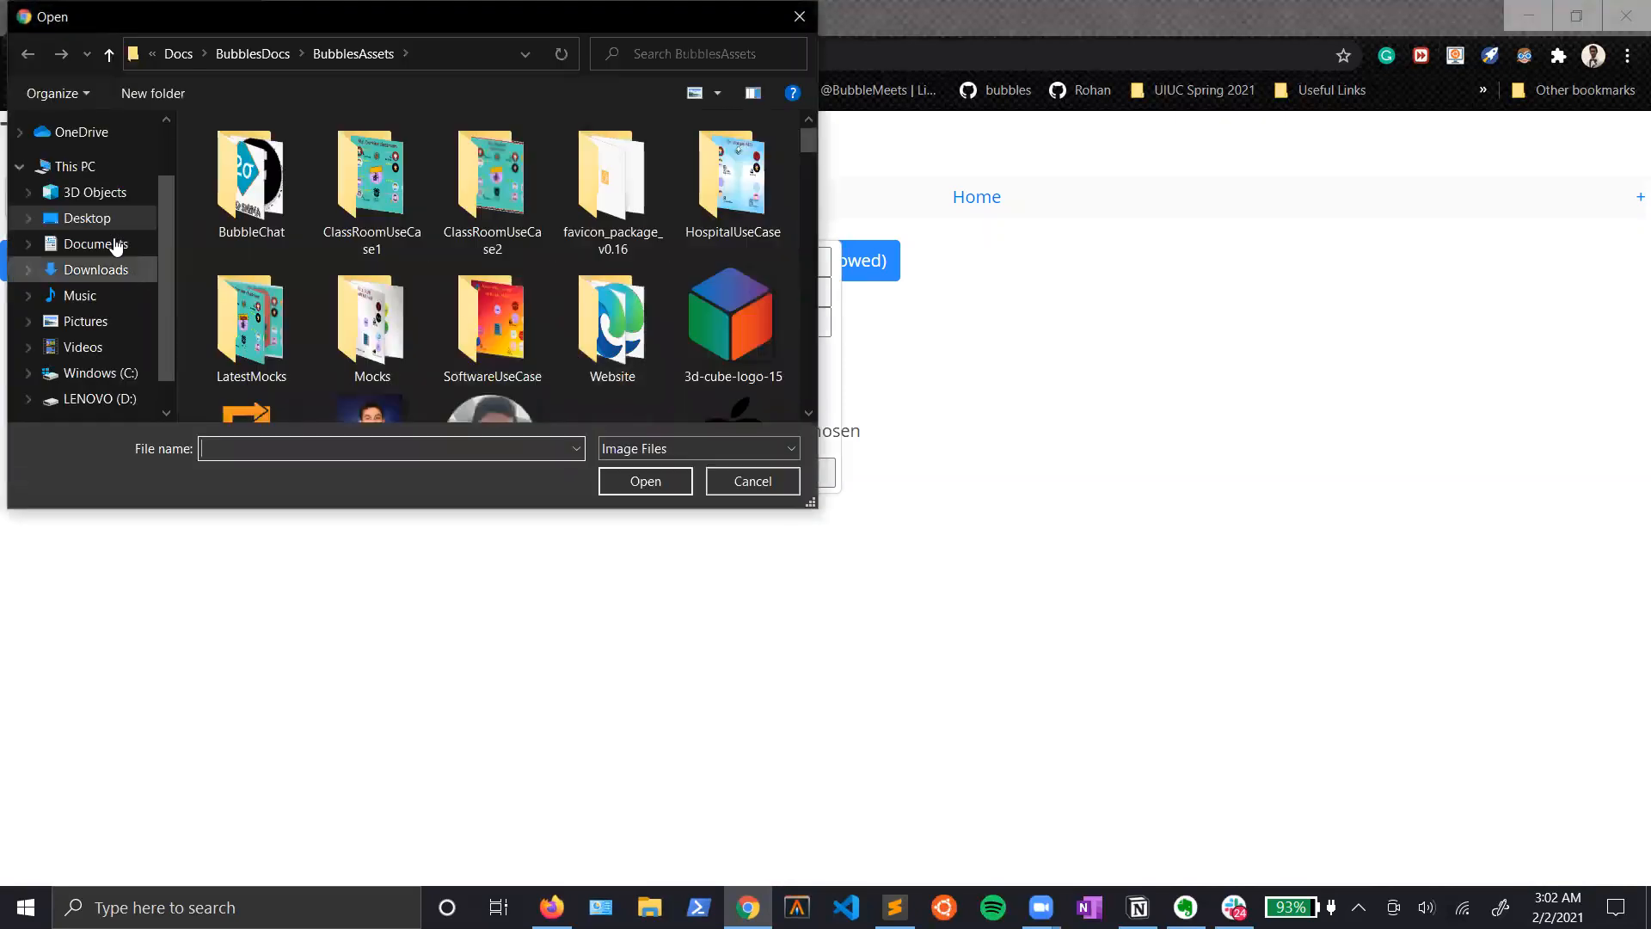
left_click(101, 219)
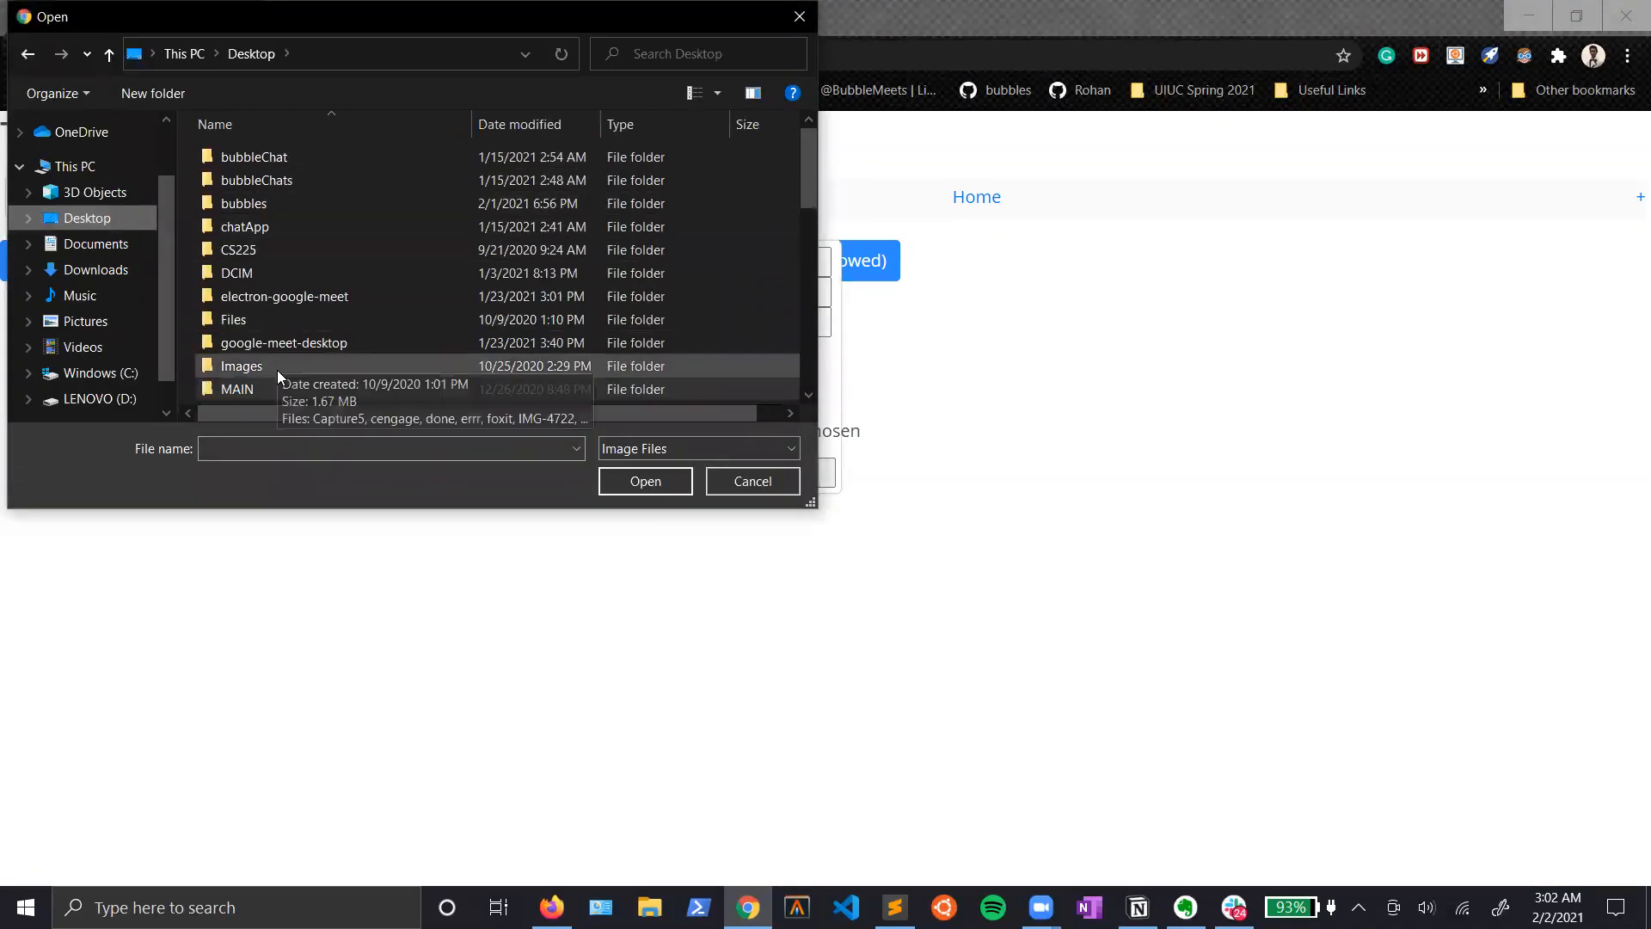
double_click(237, 389)
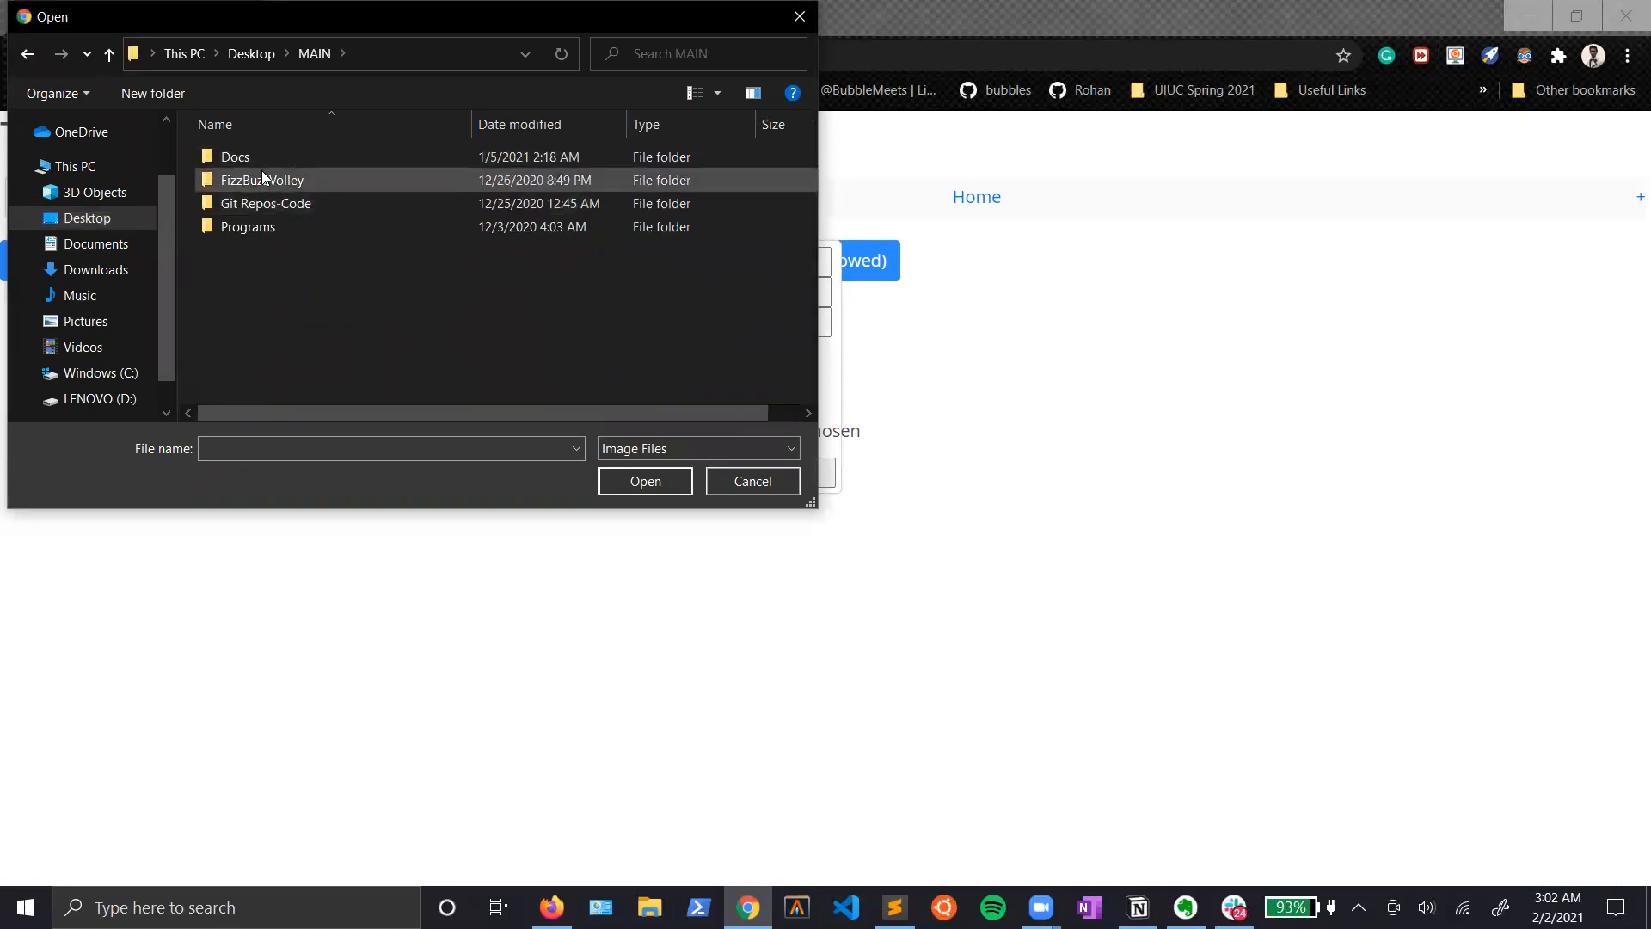
double_click(263, 160)
double_click(286, 181)
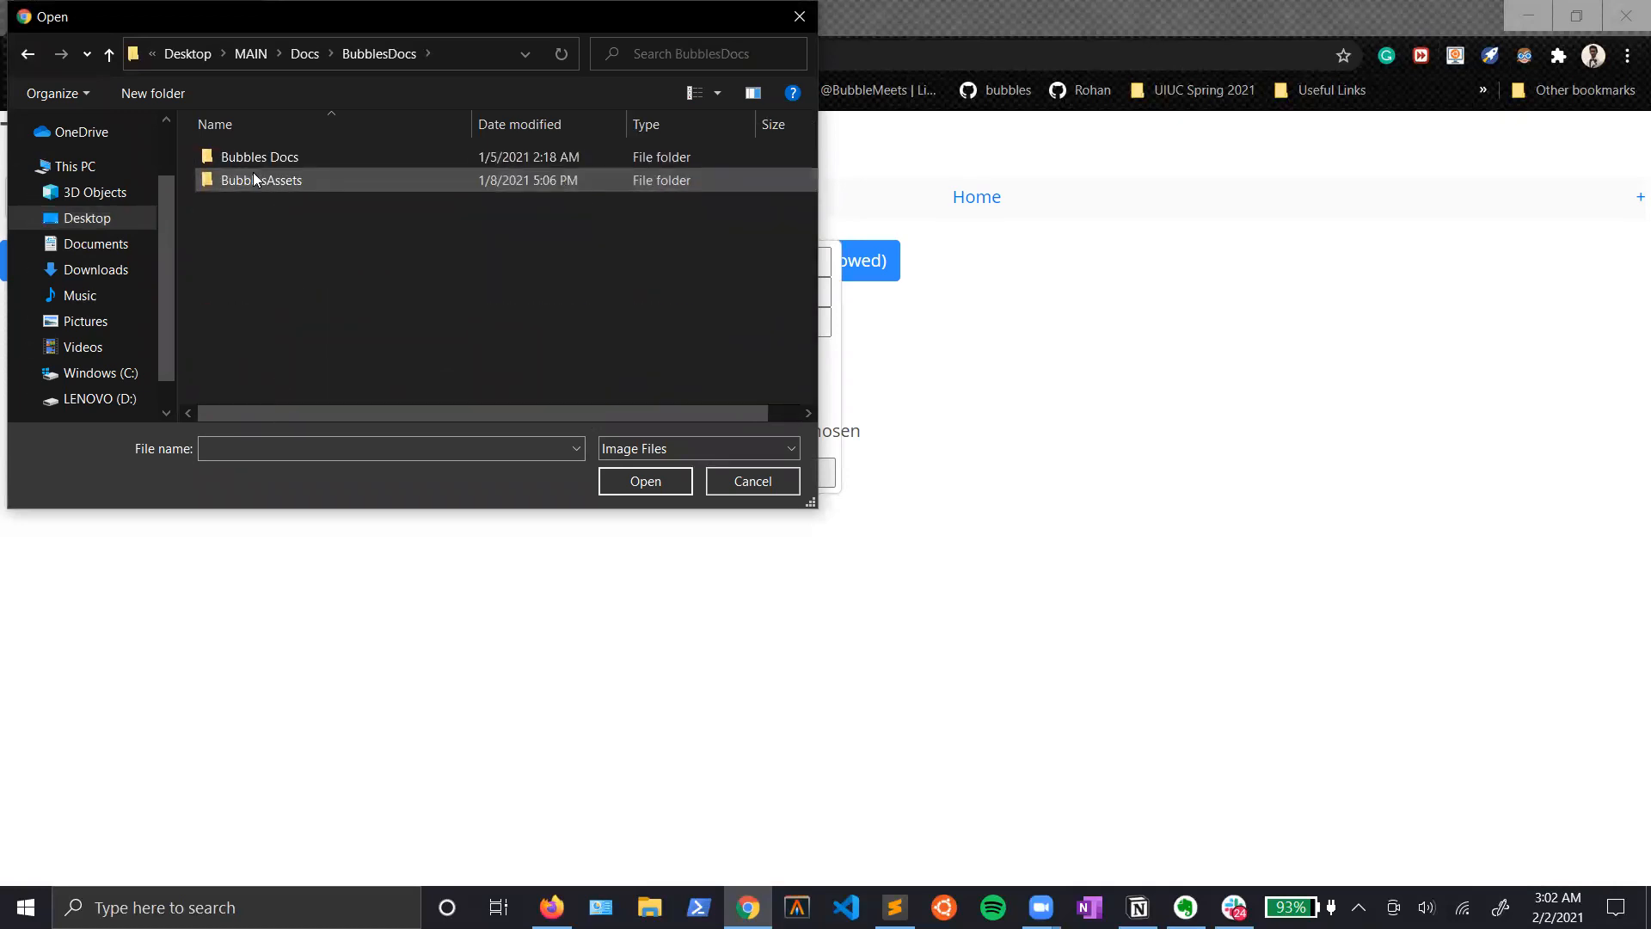
double_click(268, 177)
Step: Choose tesla.png as the image and create the Tesla bubble
scroll(688, 200, "down", 5)
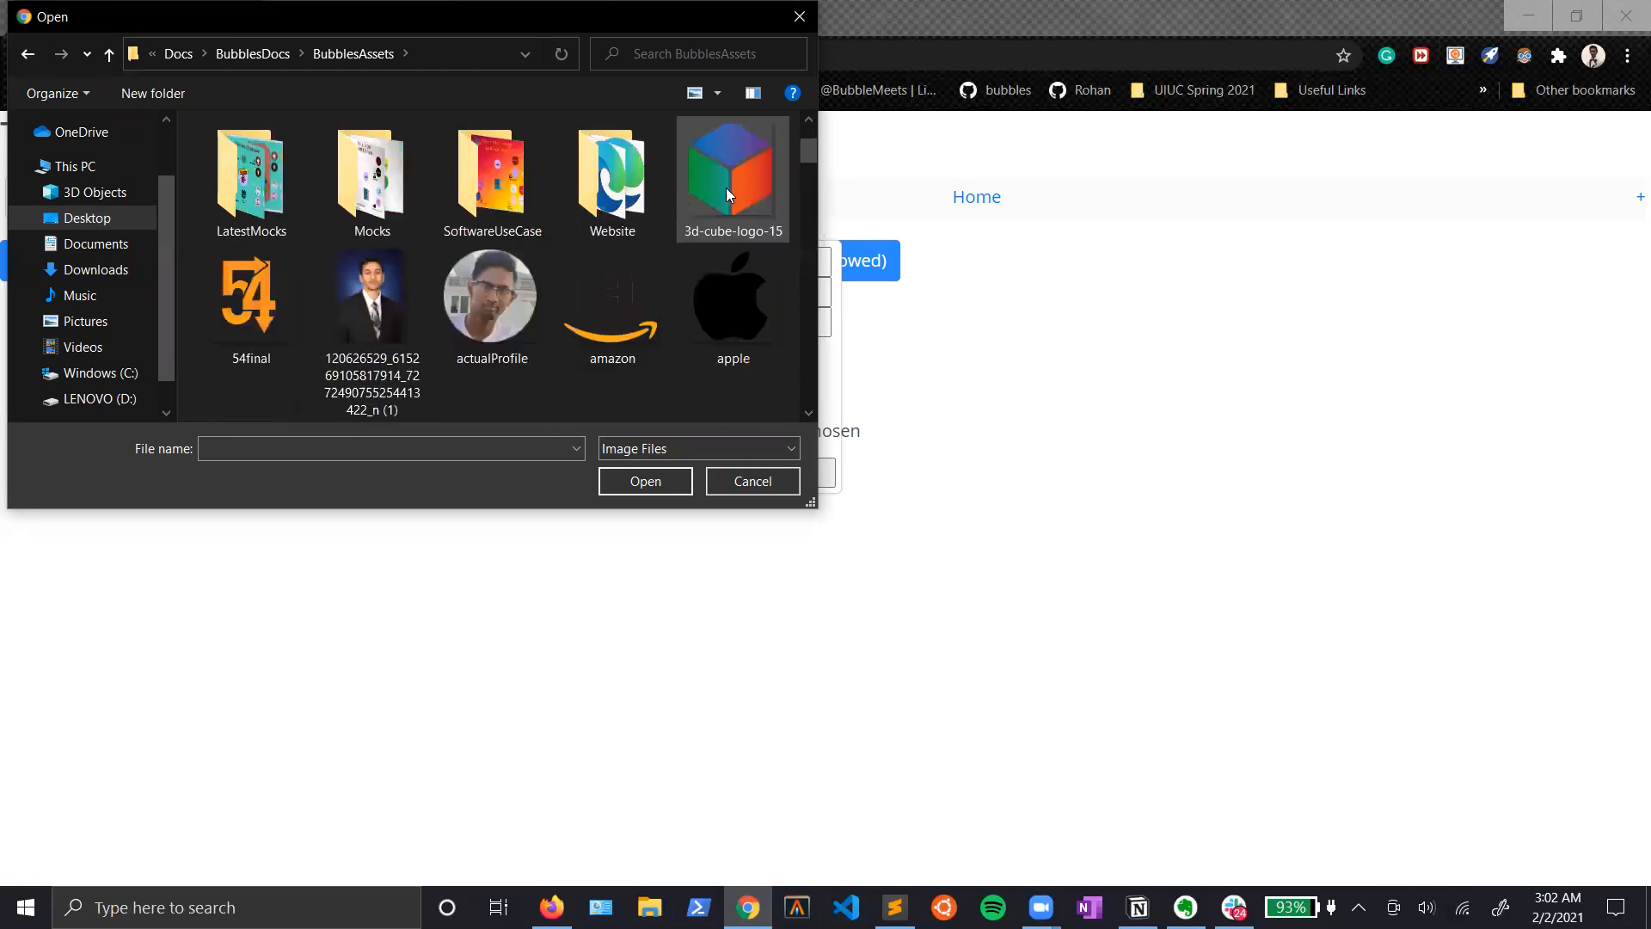
left_click_drag(807, 168, 817, 370)
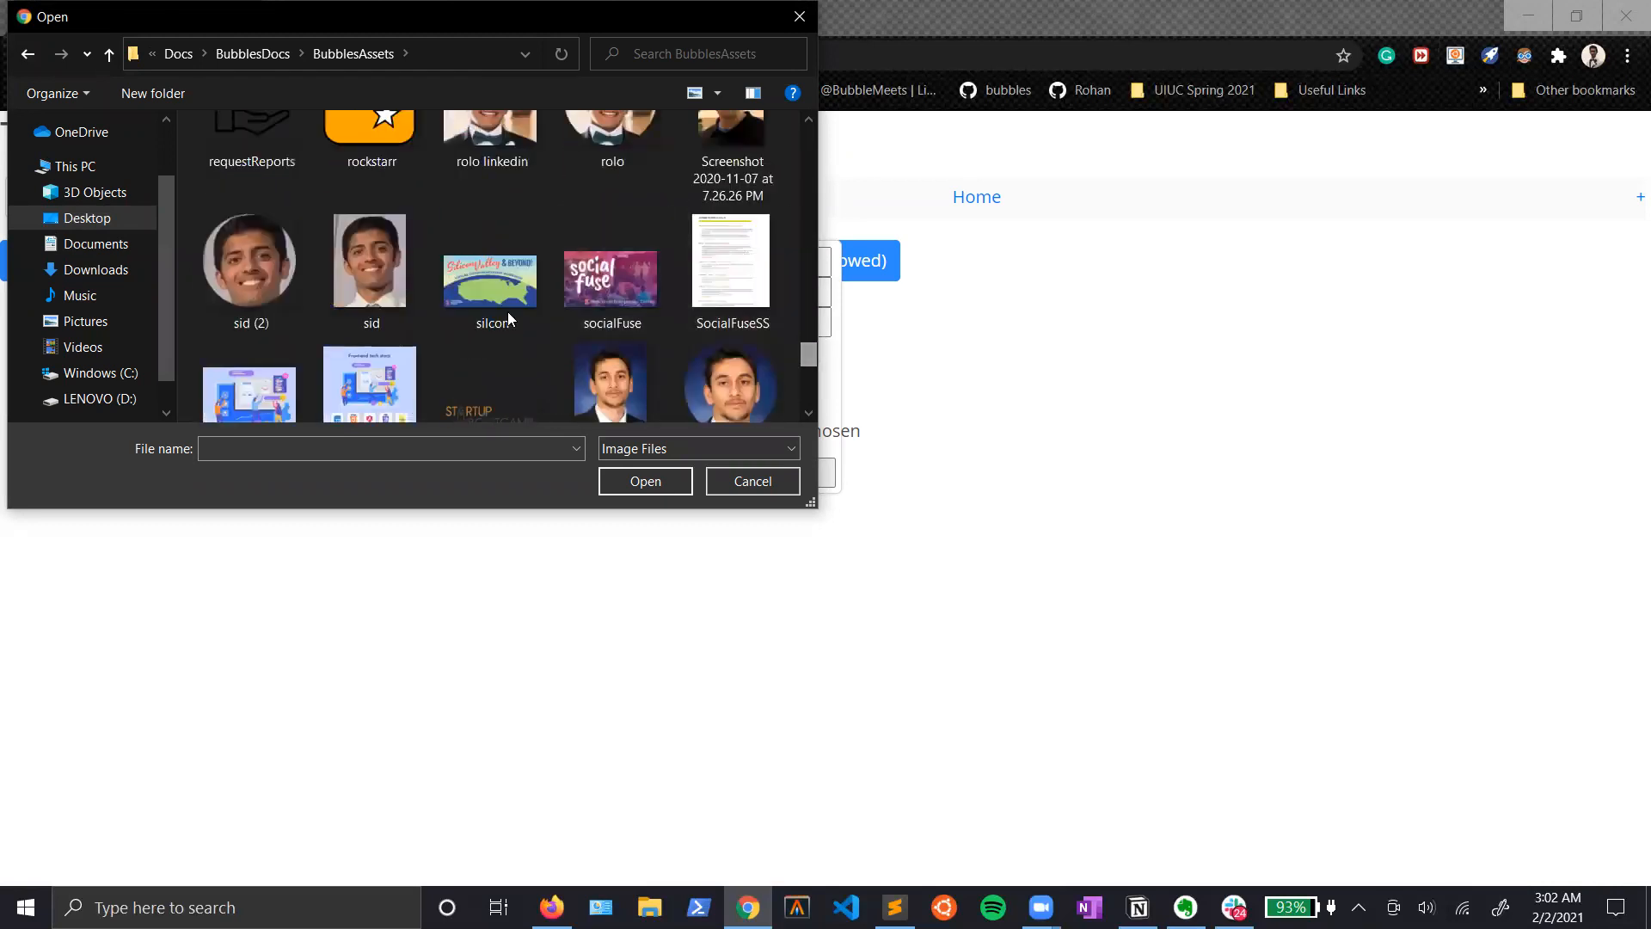
scroll(396, 310, "down", 2)
left_click(395, 318)
left_click(636, 481)
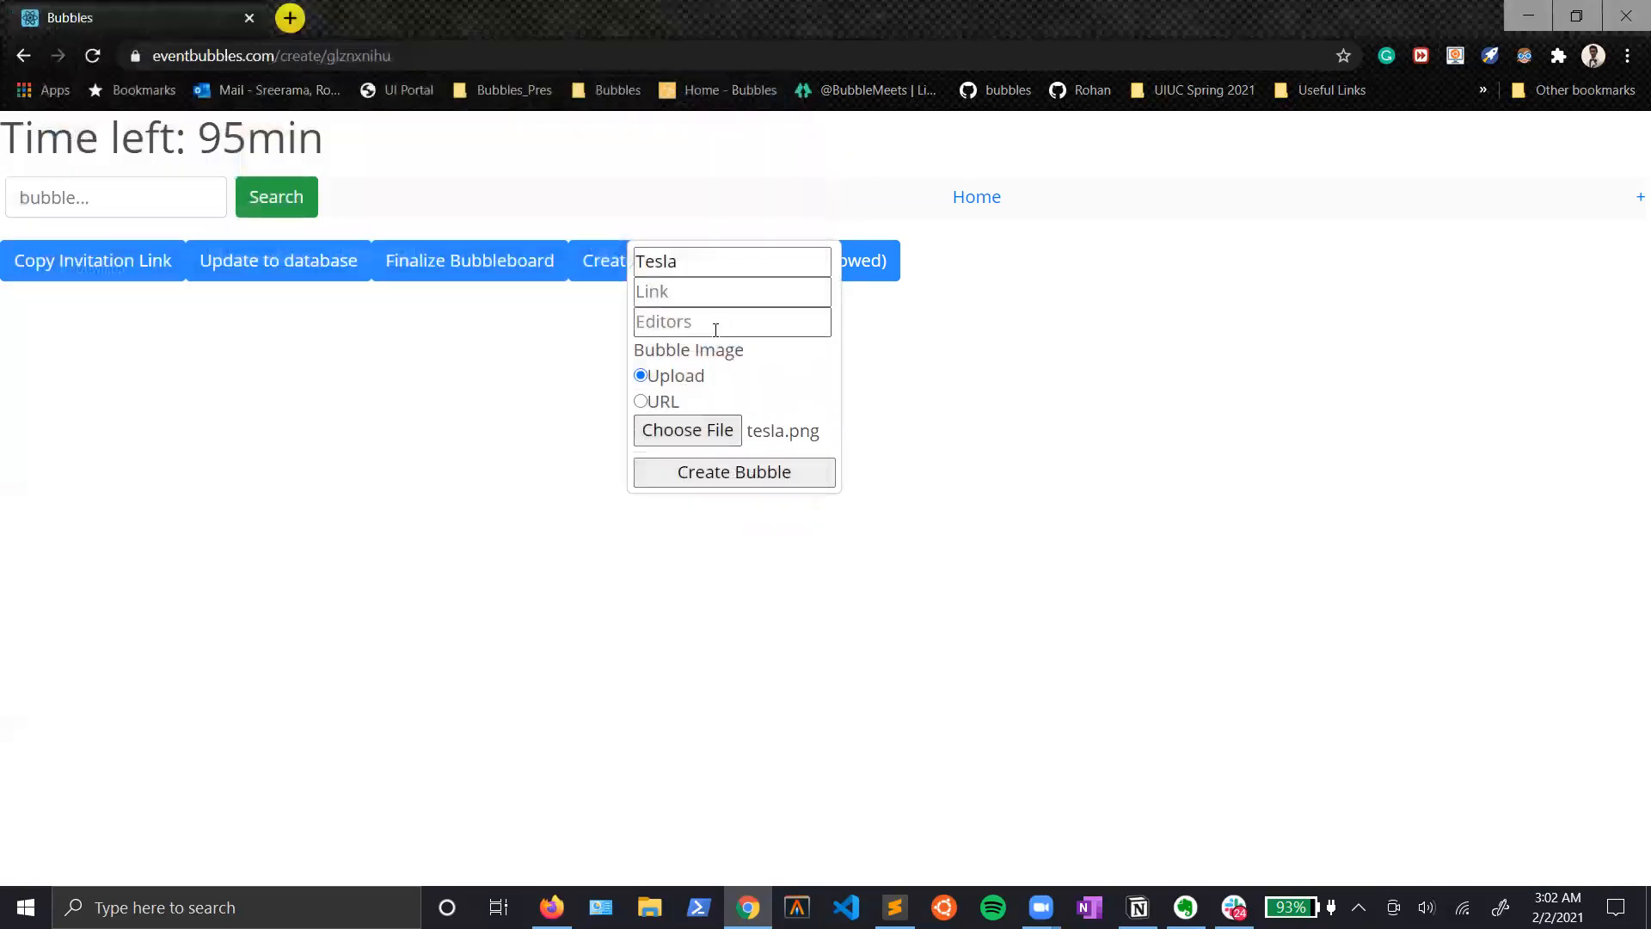
left_click(736, 471)
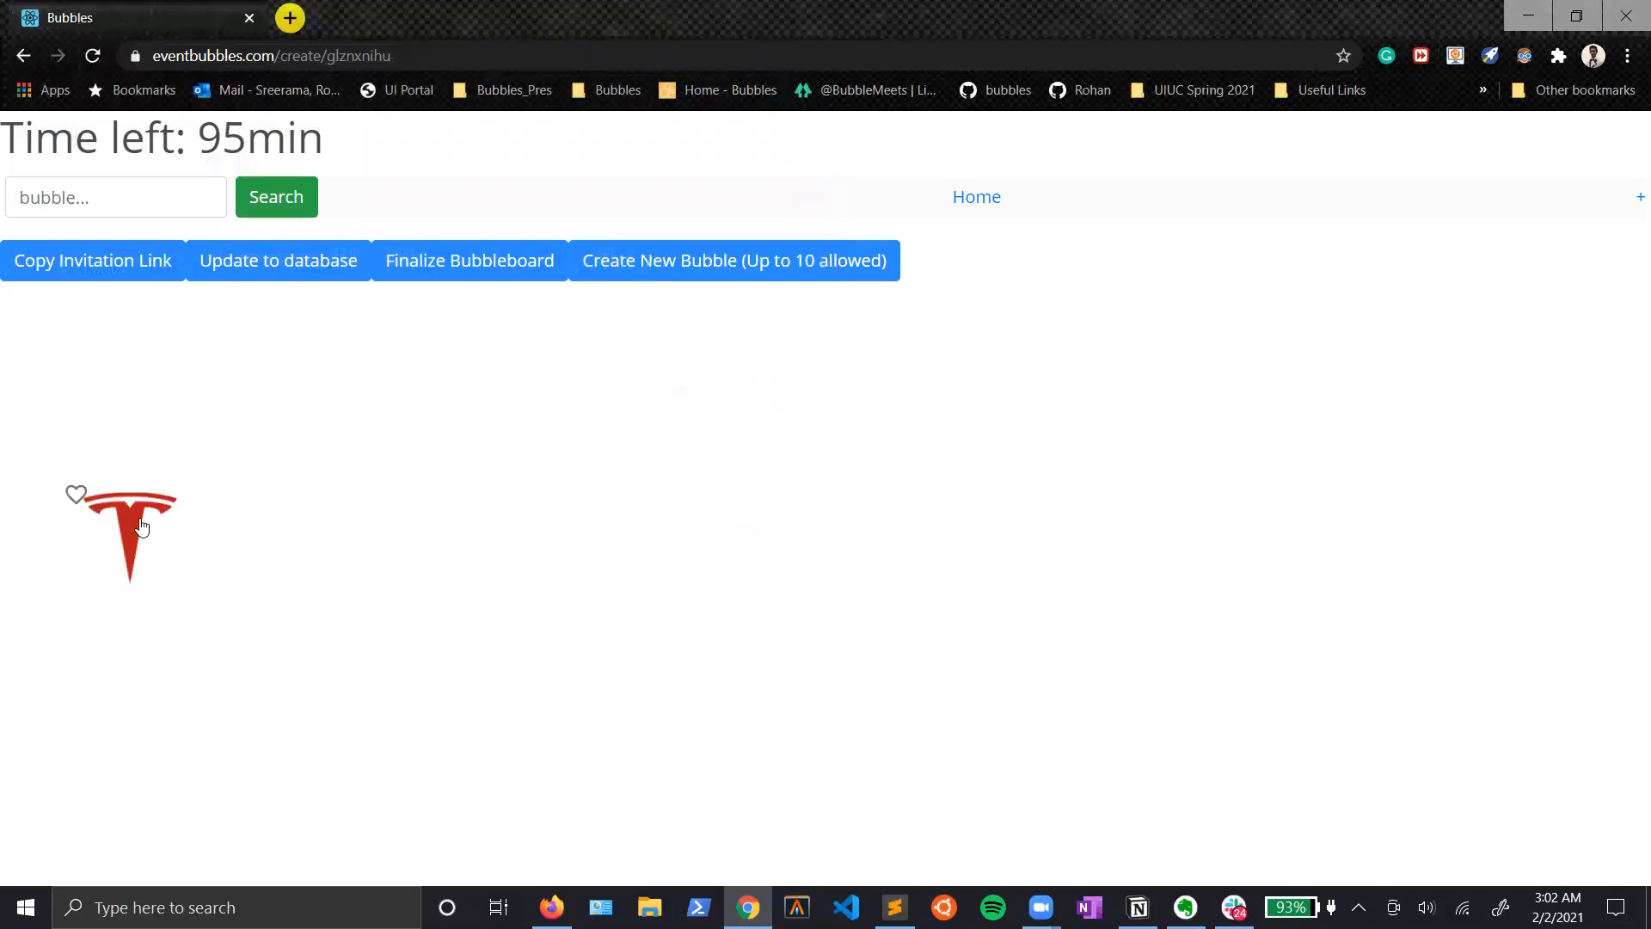
Step: Create a second bubble named Google with google.png from the BubblesAssets folder as its uploaded image
left_click(724, 261)
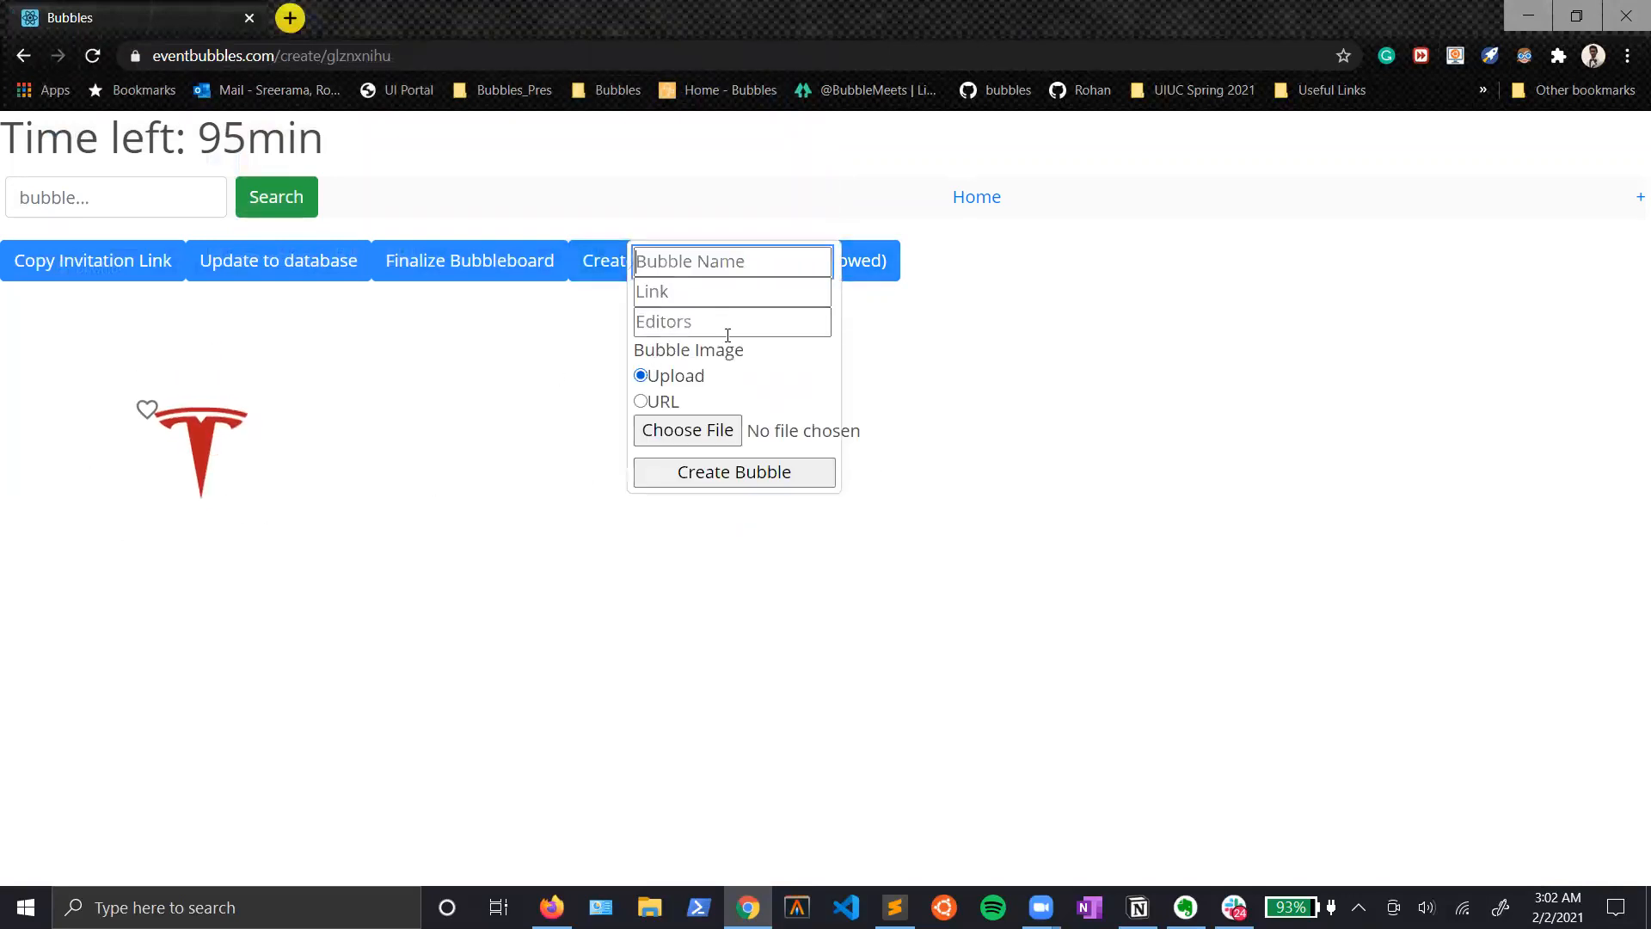
type("Google")
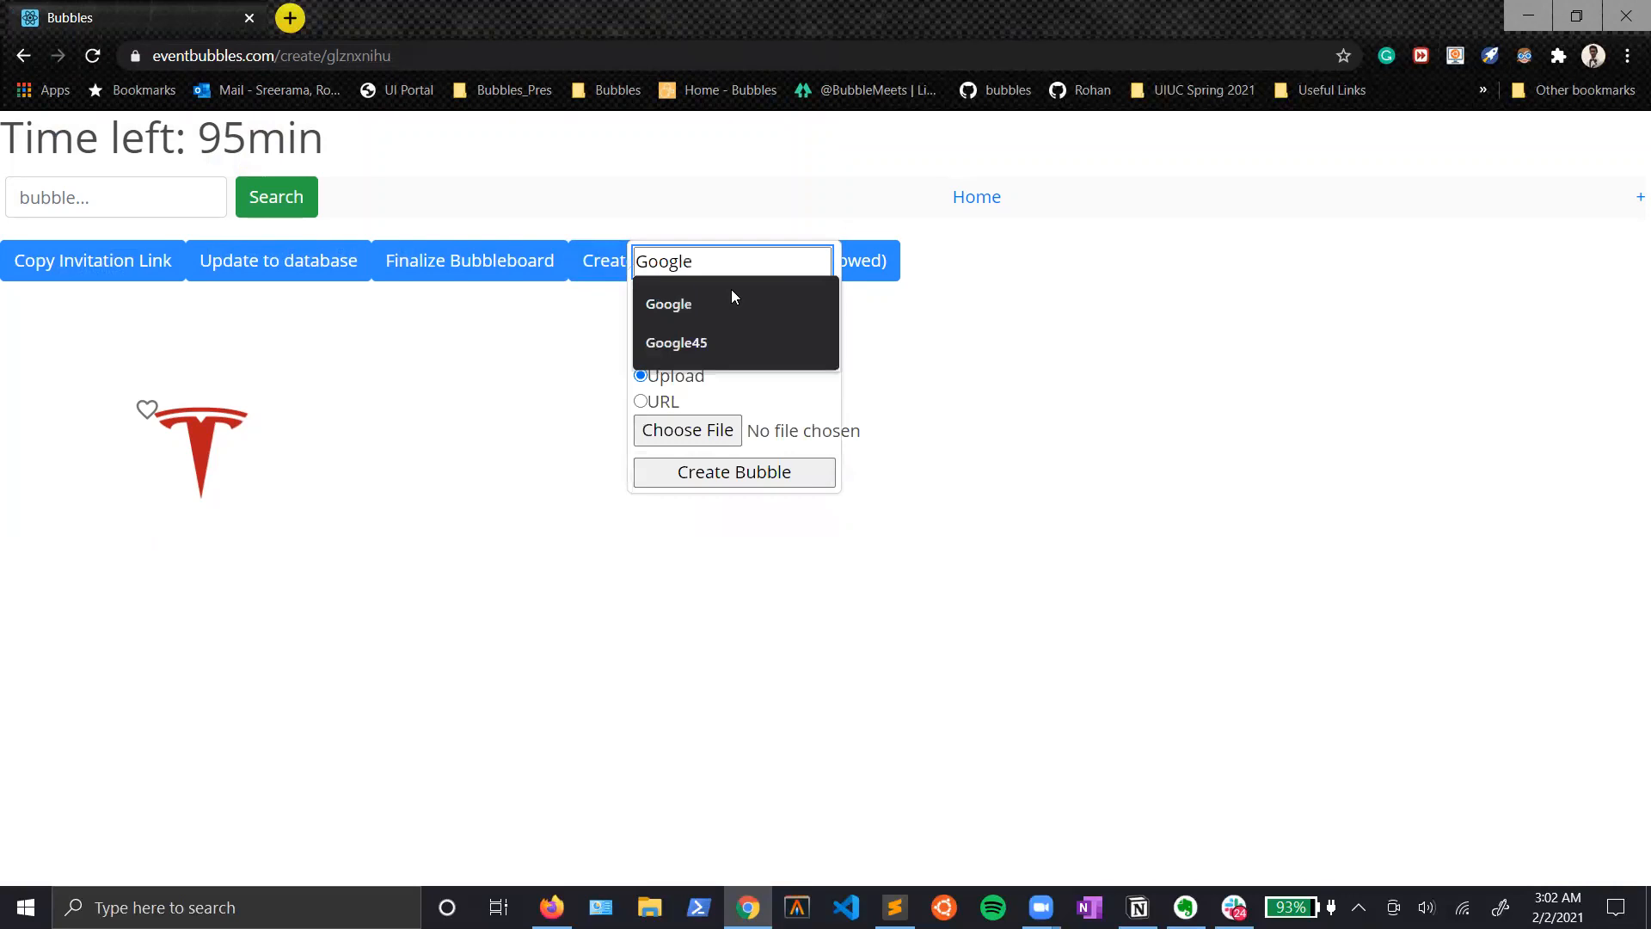
left_click(722, 427)
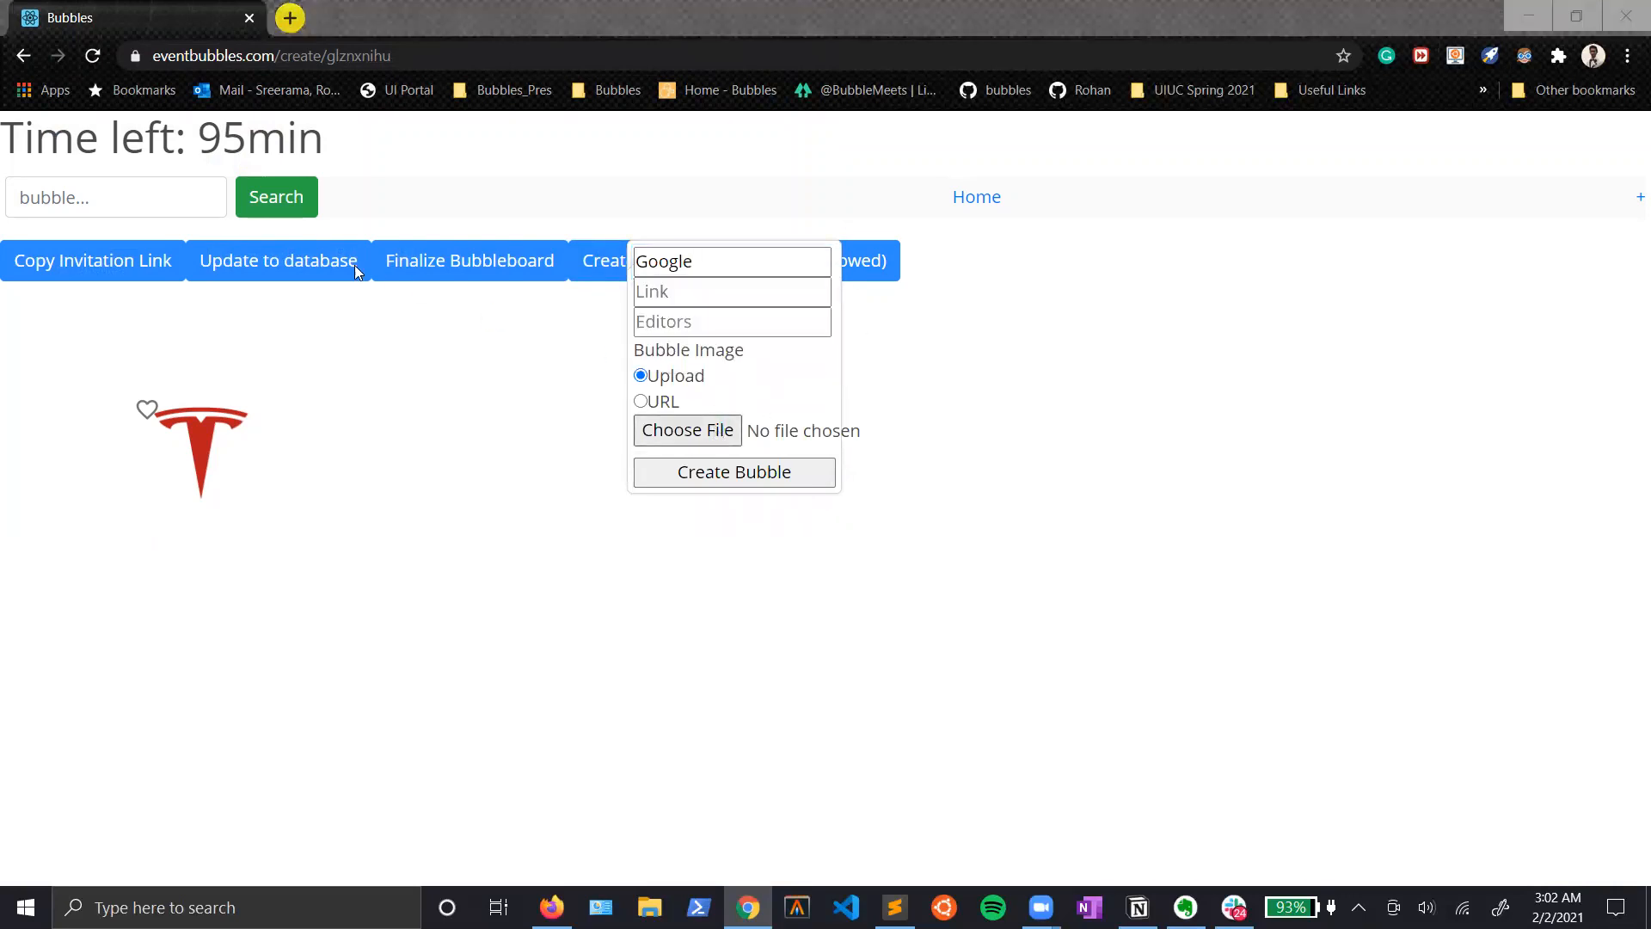
left_click_drag(811, 143, 813, 258)
scroll(499, 297, "up", 1)
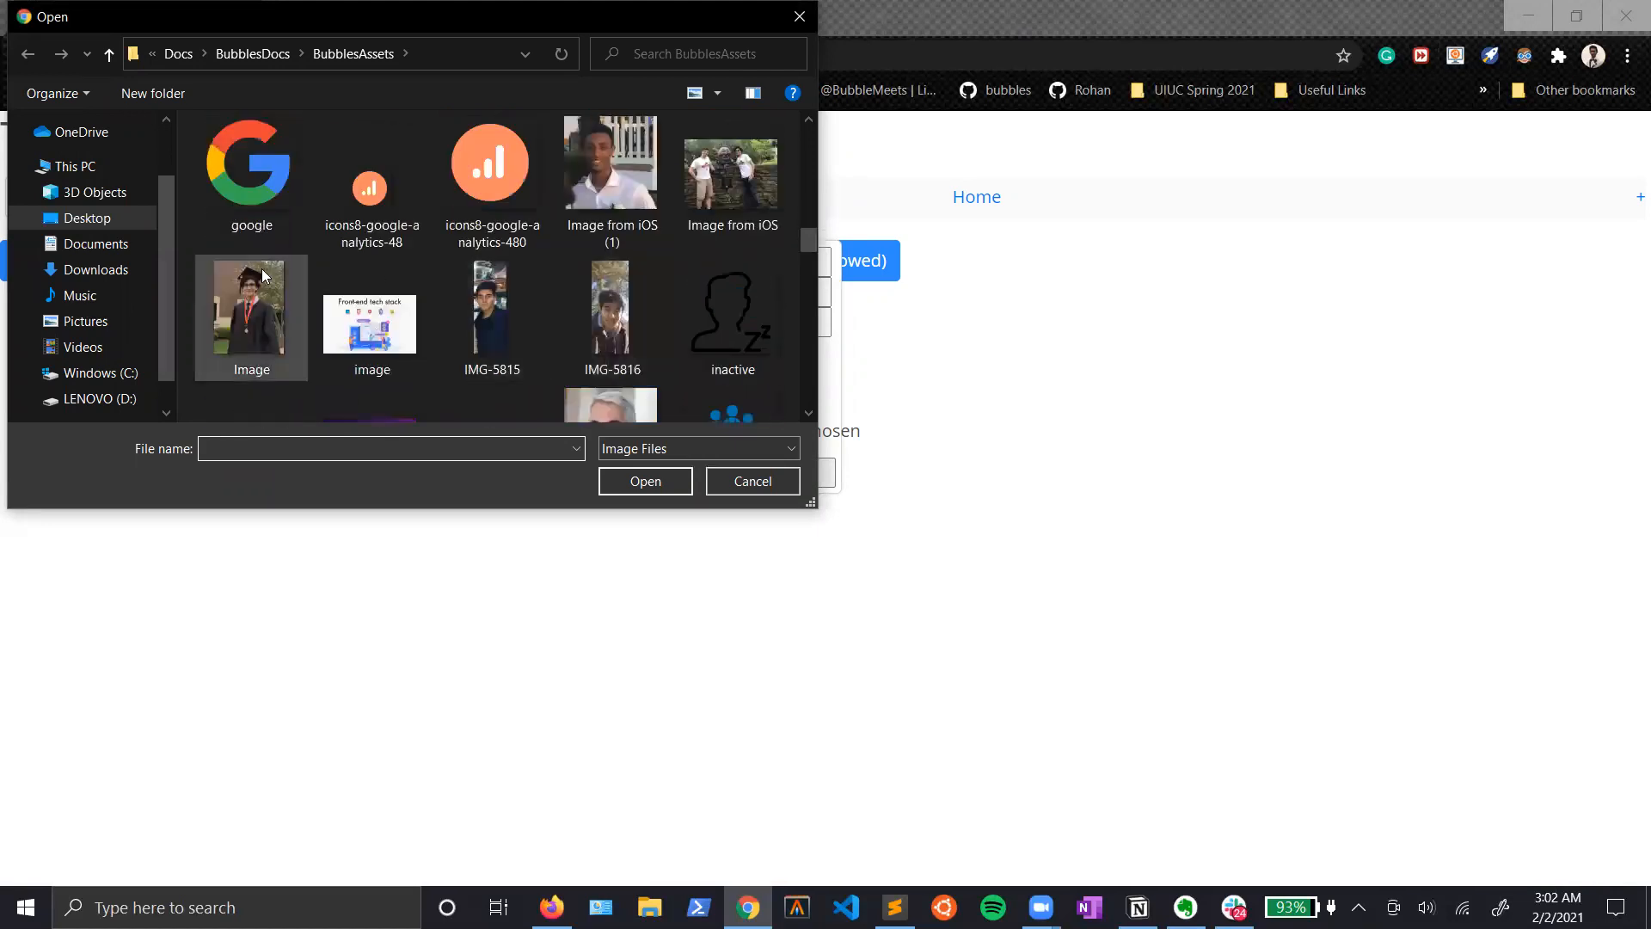
left_click(254, 194)
left_click(641, 482)
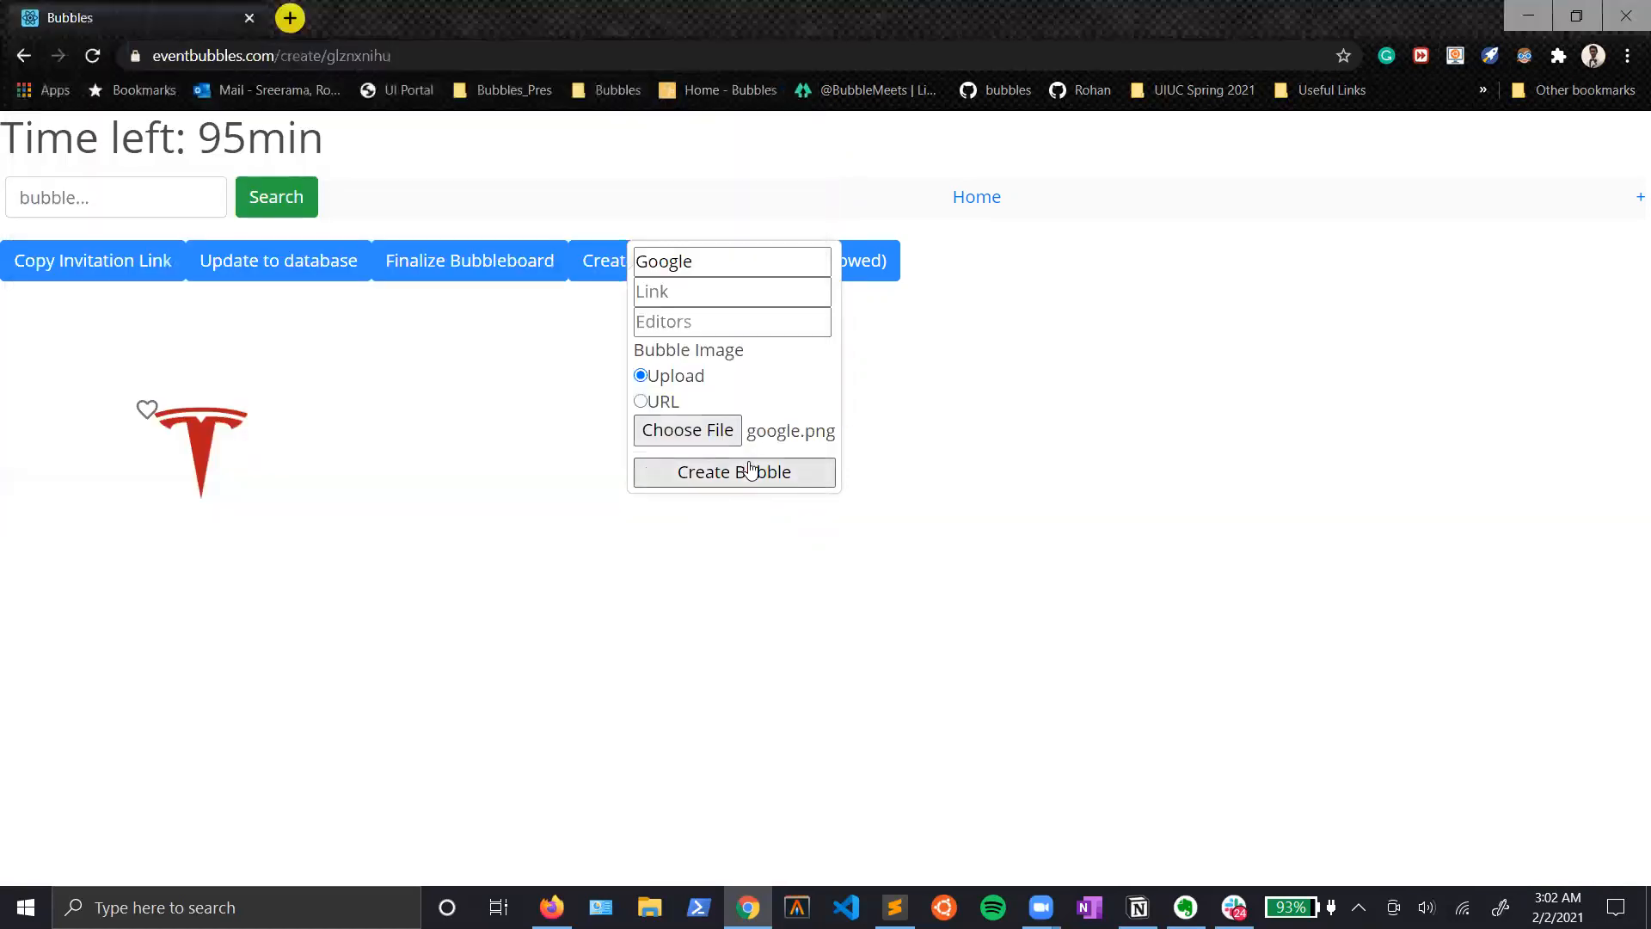
left_click(748, 470)
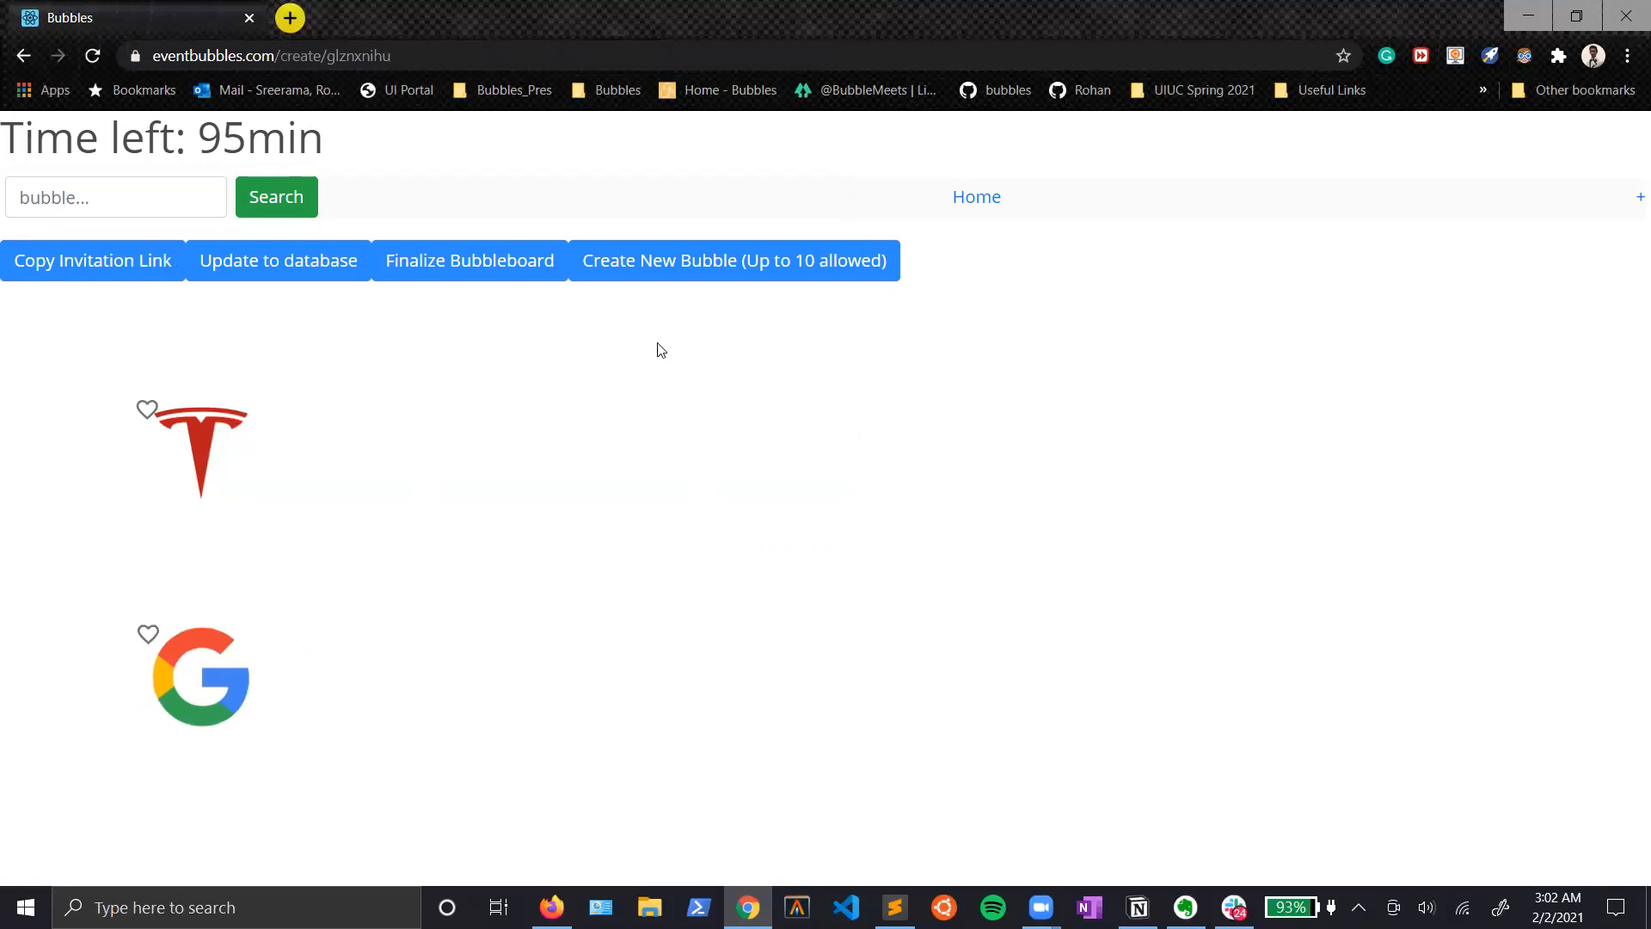
Step: Create a third bubble named Dell with the dell image from the BubblesAssets folder
left_click(677, 276)
type("Dell")
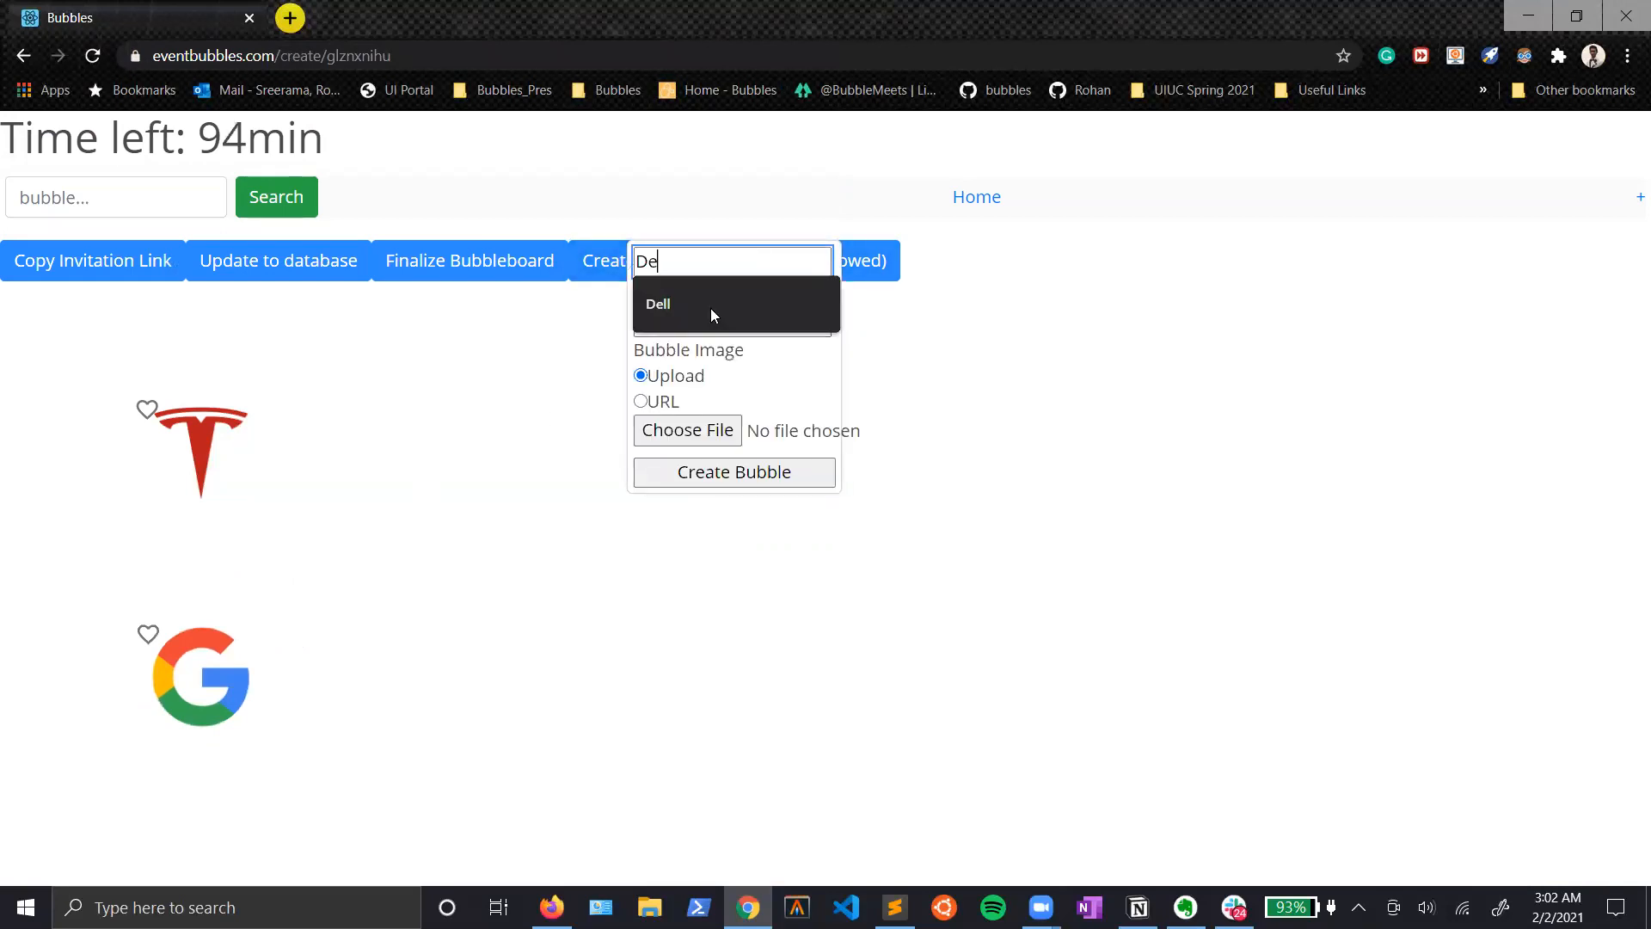
left_click(670, 432)
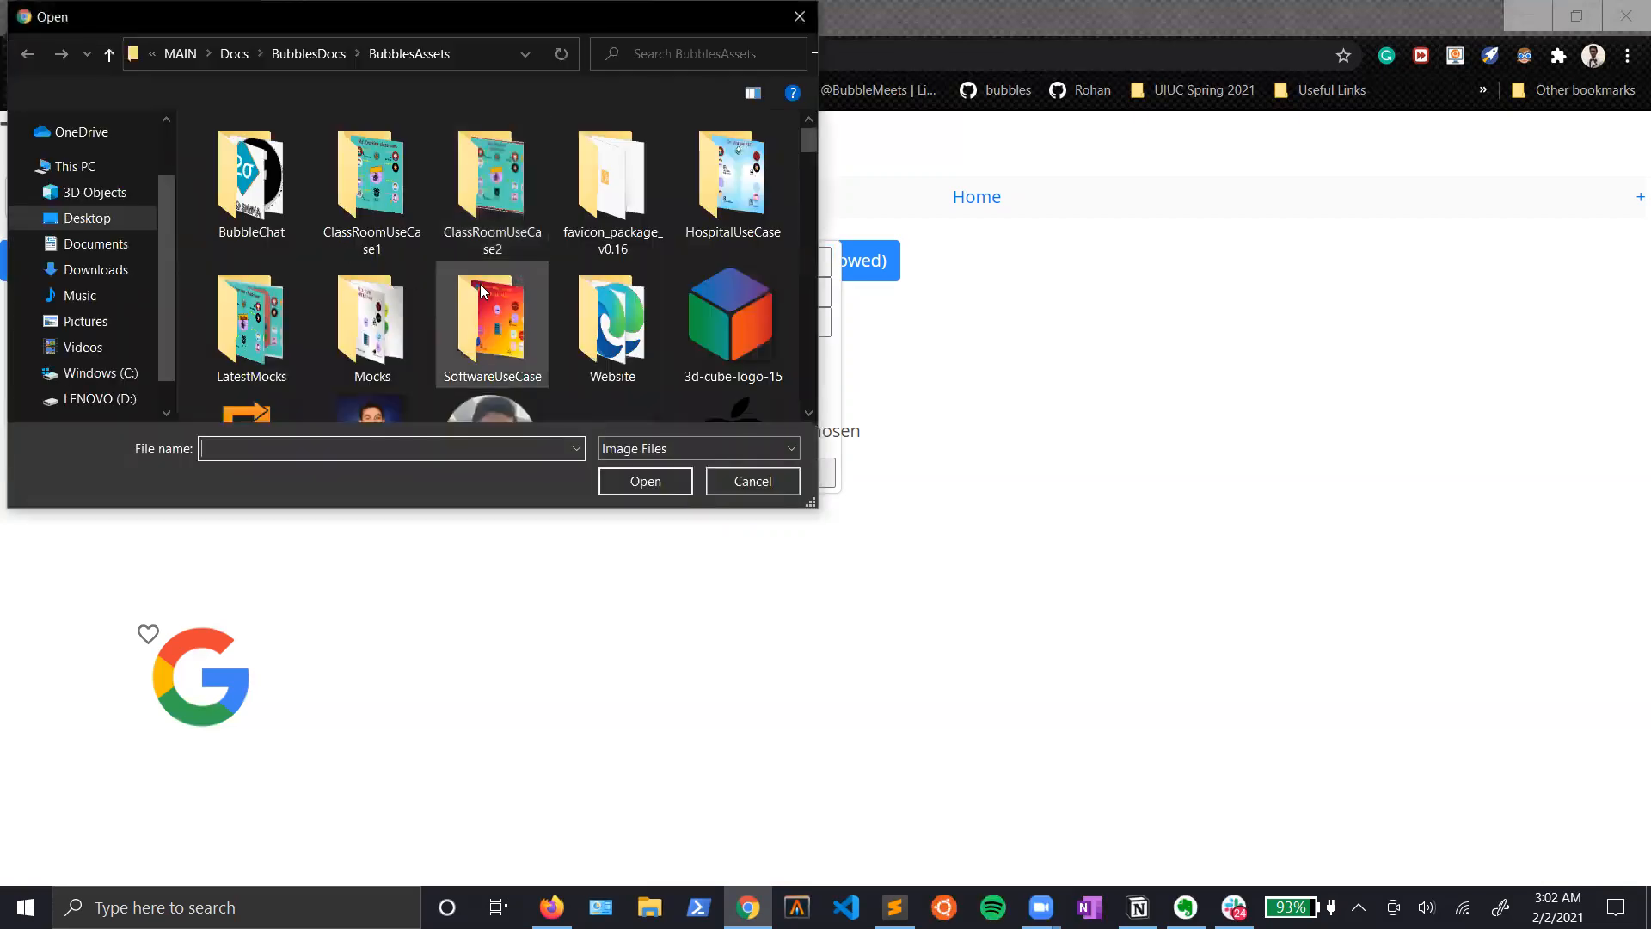
scroll(404, 273, "down", 2)
scroll(400, 268, "down", 3)
left_click(250, 211)
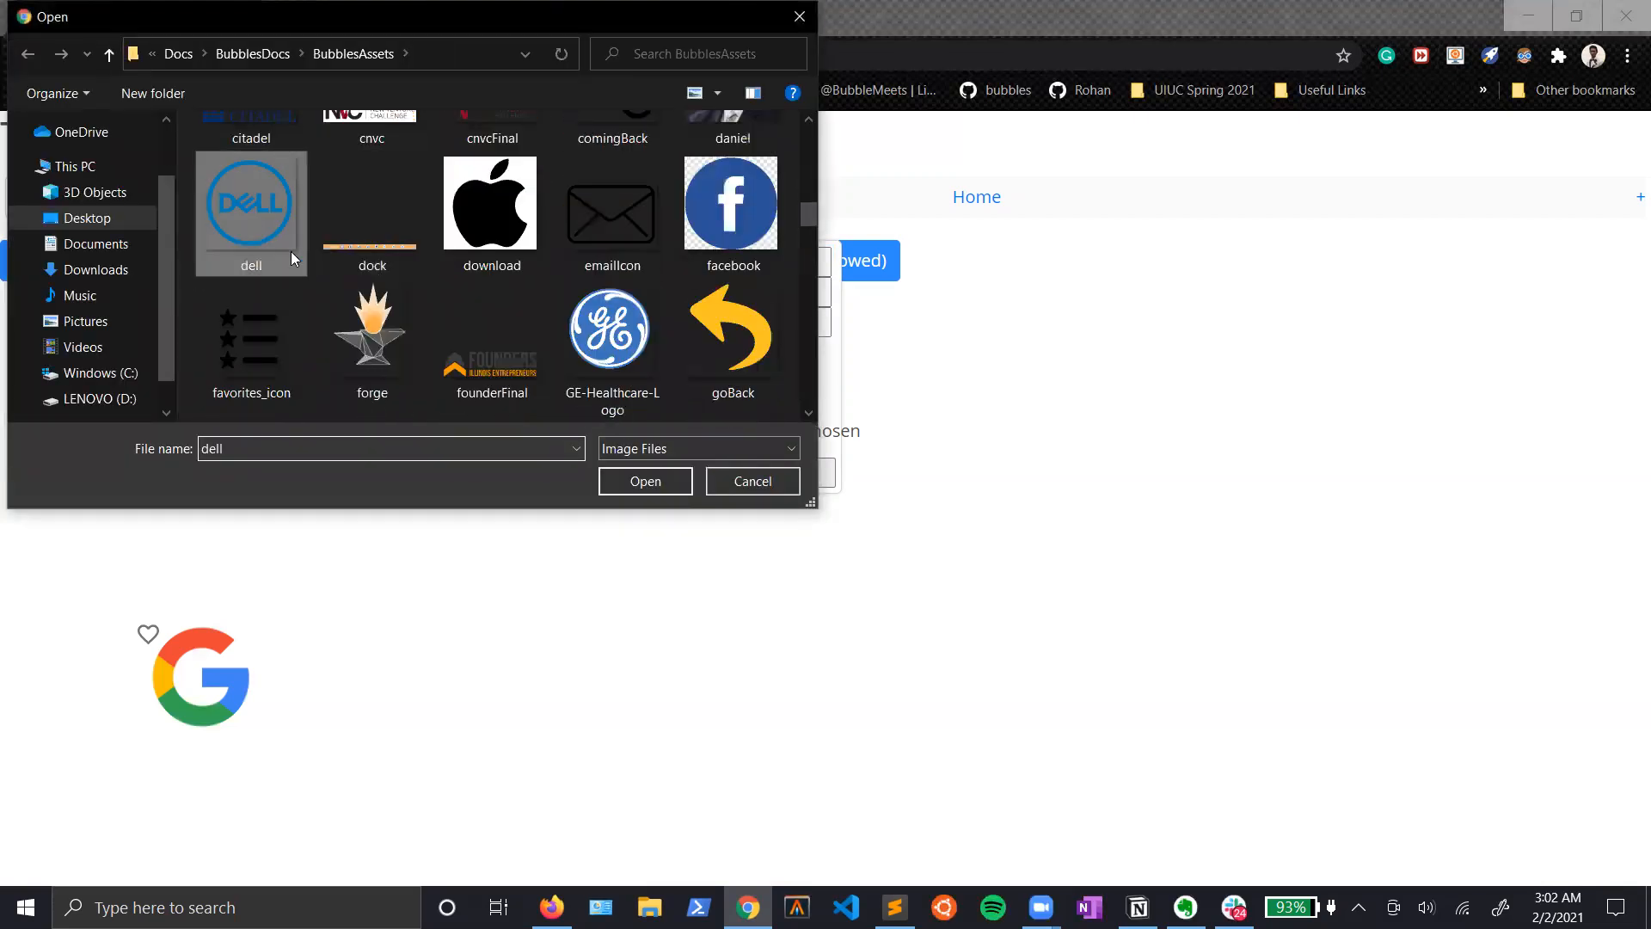
left_click(645, 480)
left_click(757, 475)
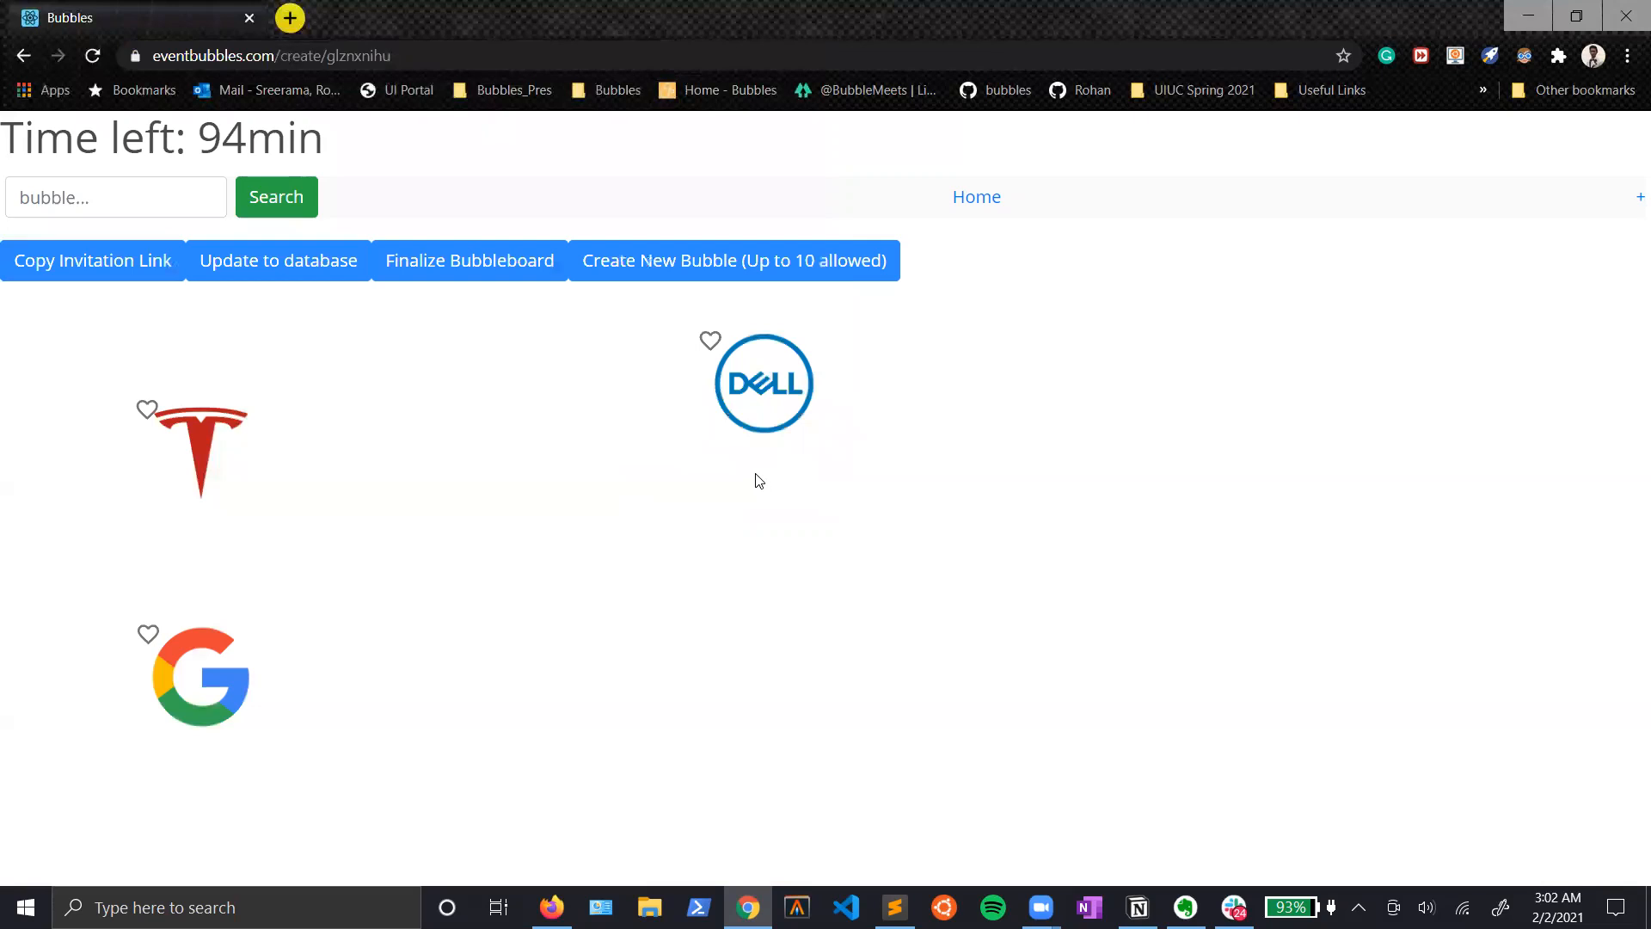
Step: Create a fourth bubble named Amazon with amazon.png from the BubblesAssets folder as its uploaded image
left_click(748, 262)
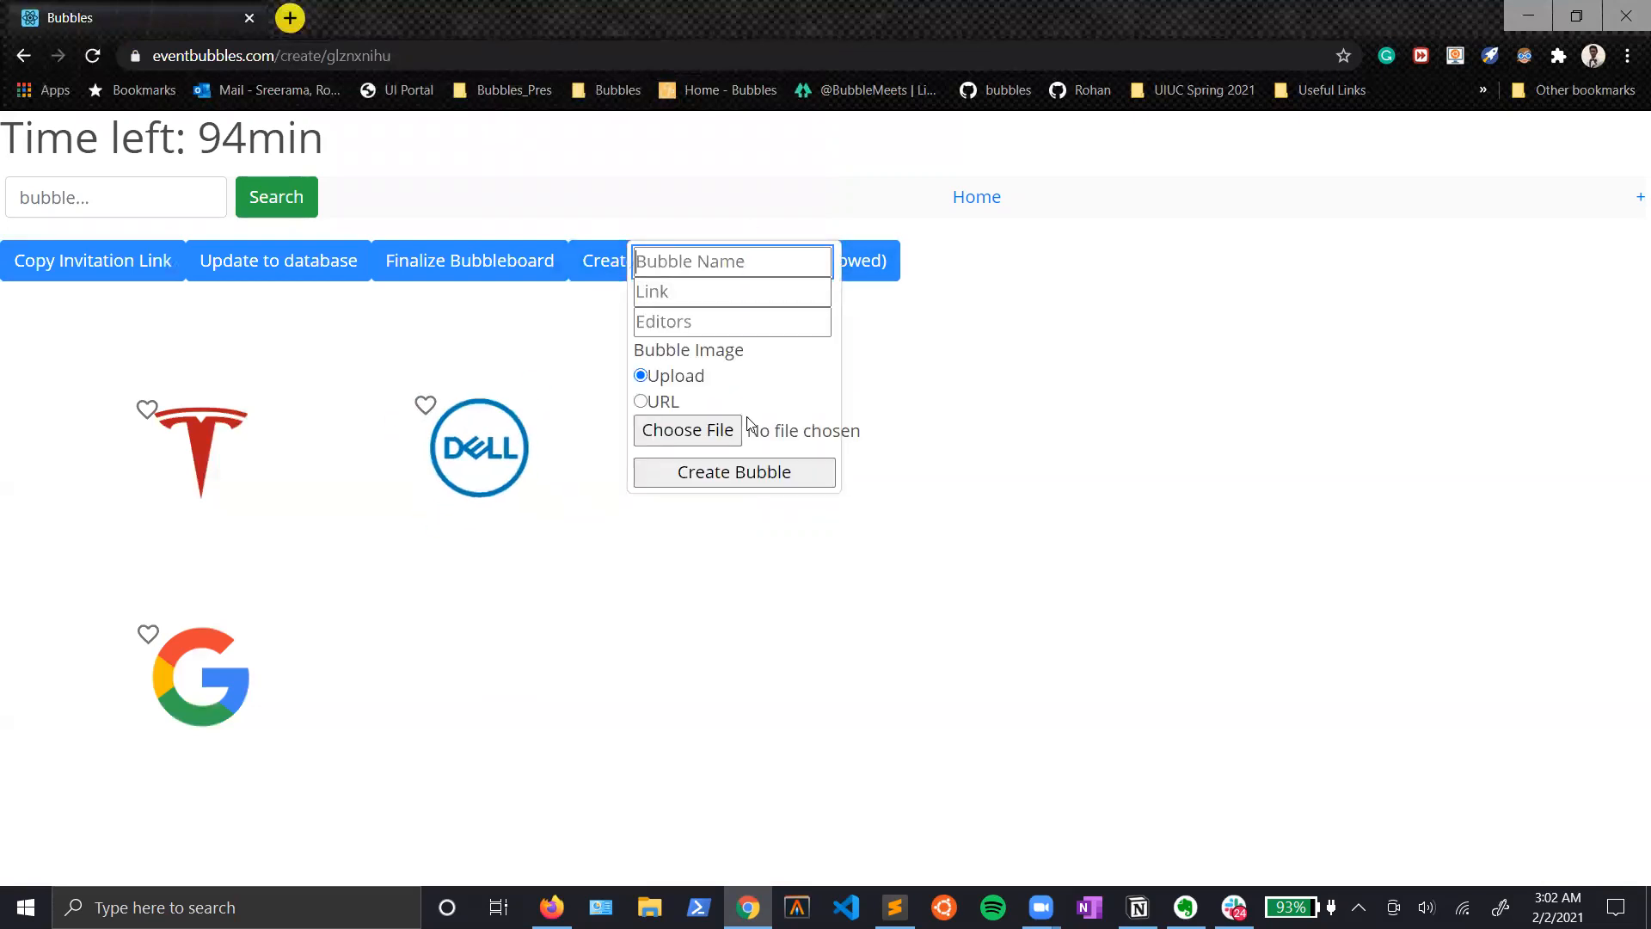
left_click(728, 428)
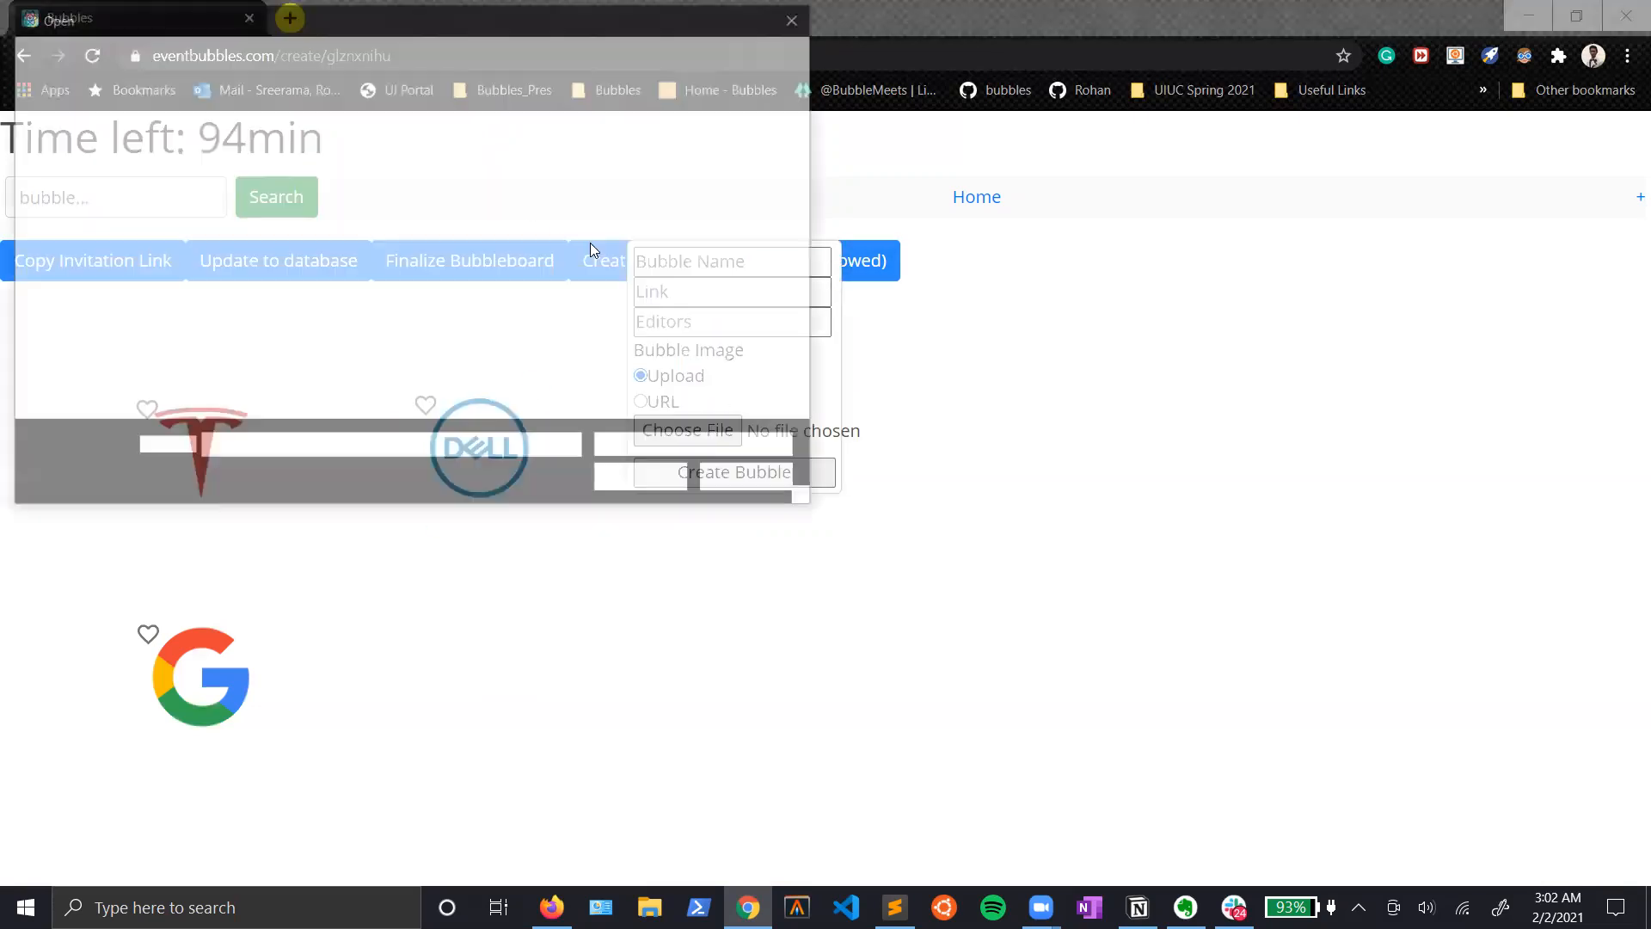
left_click(628, 165)
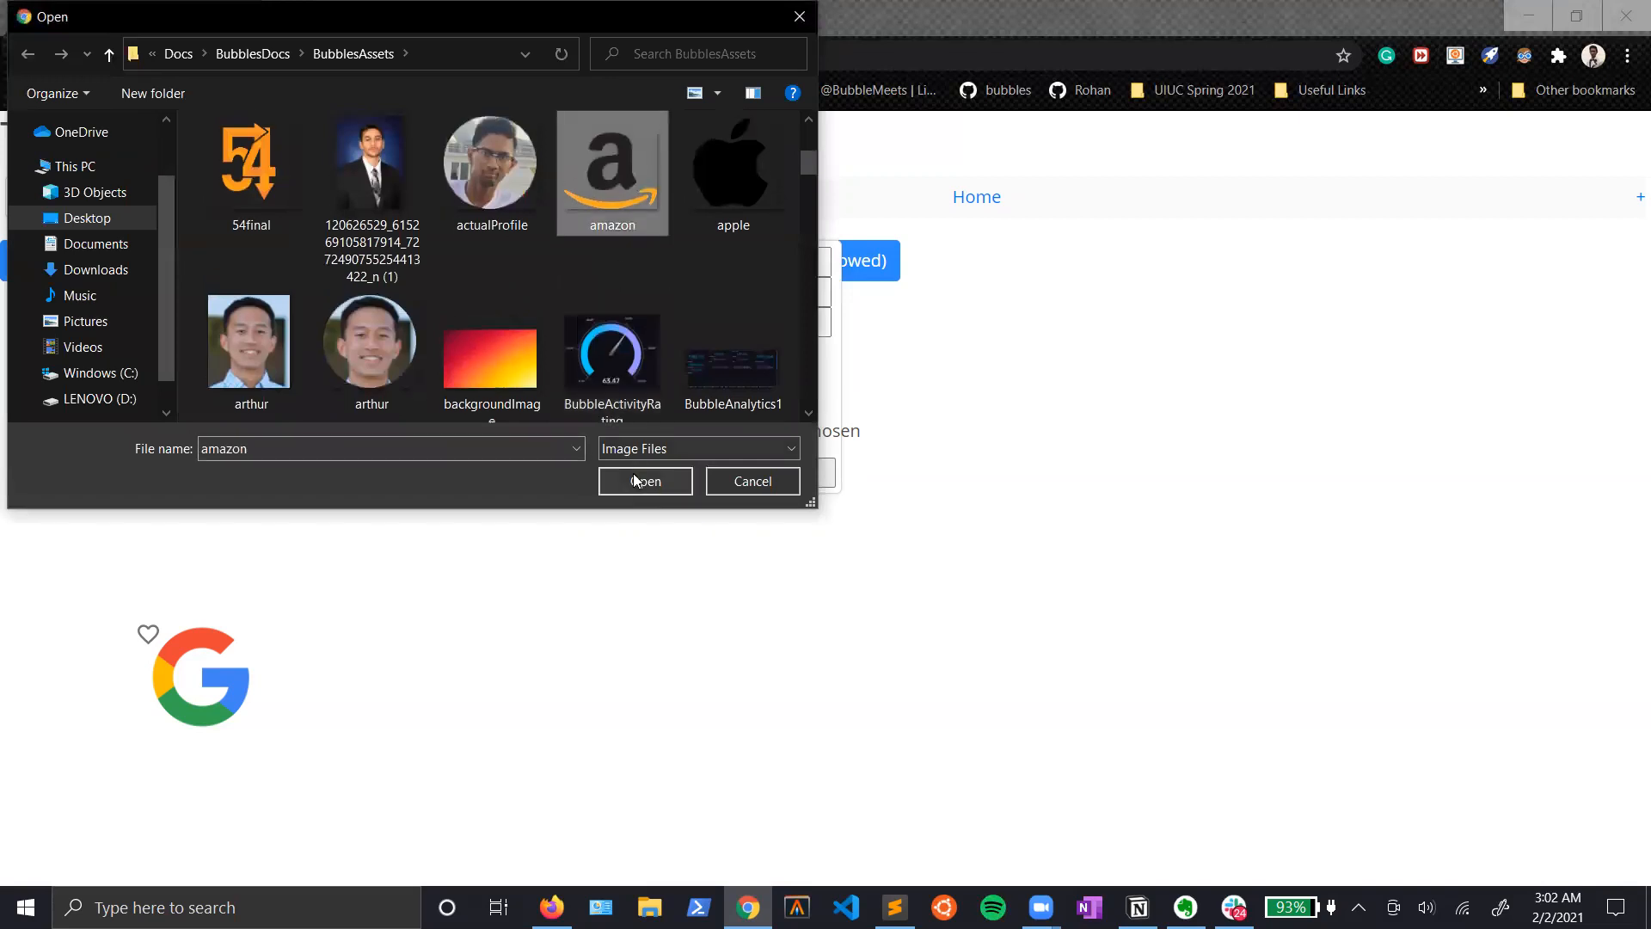
left_click(637, 474)
left_click(684, 262)
type("Amazon")
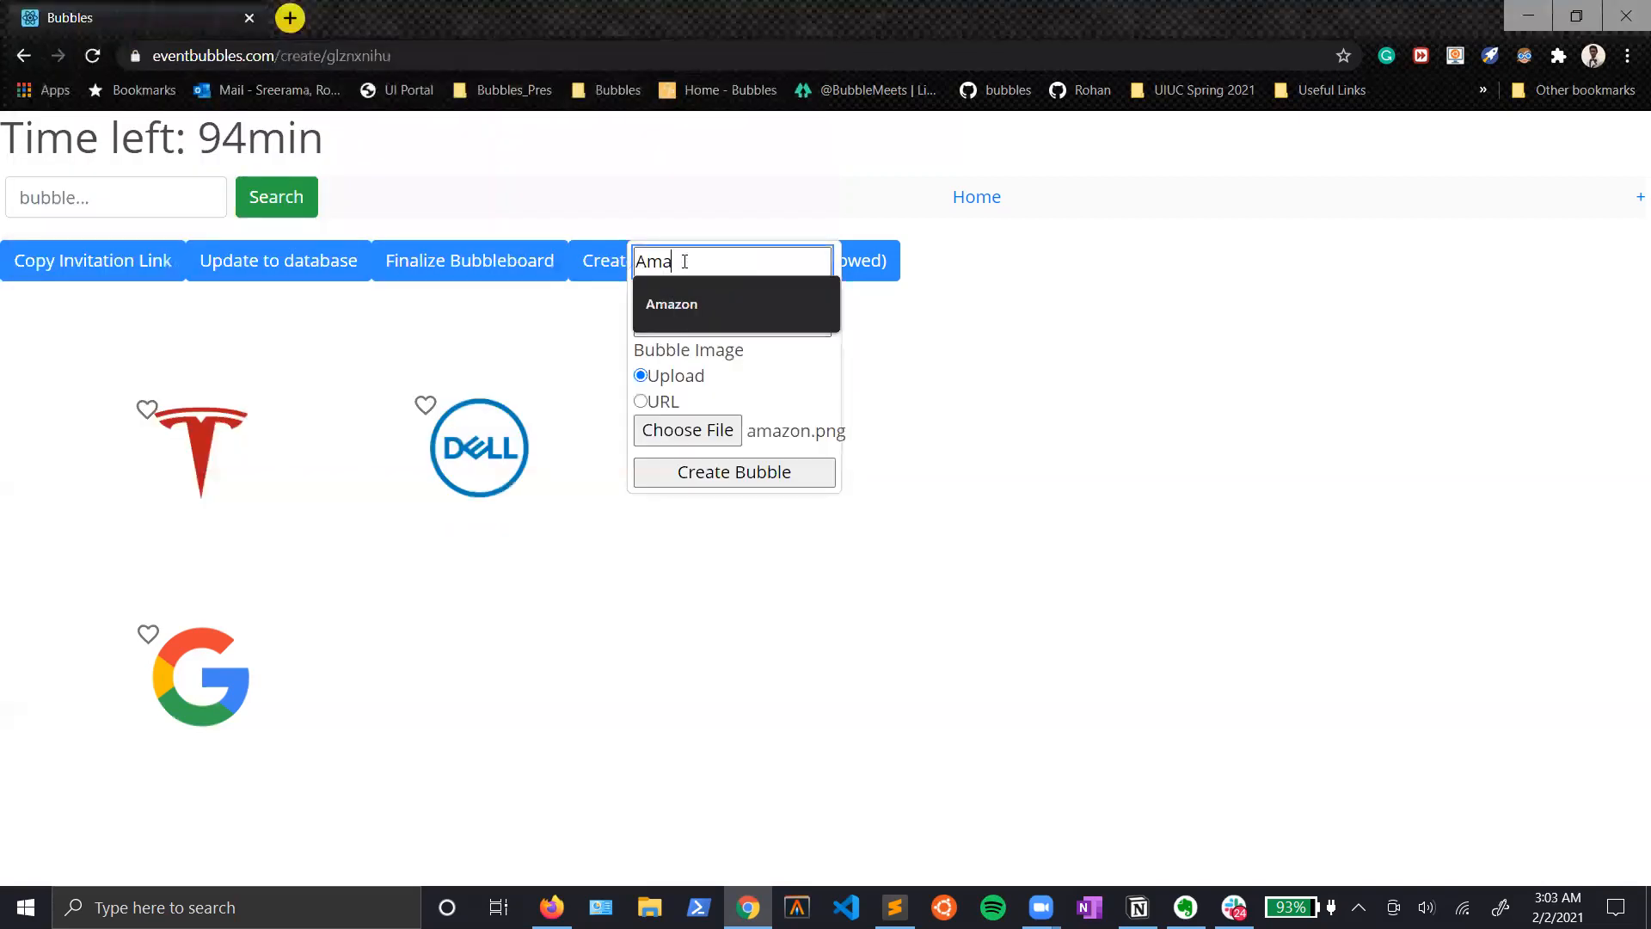
left_click(743, 477)
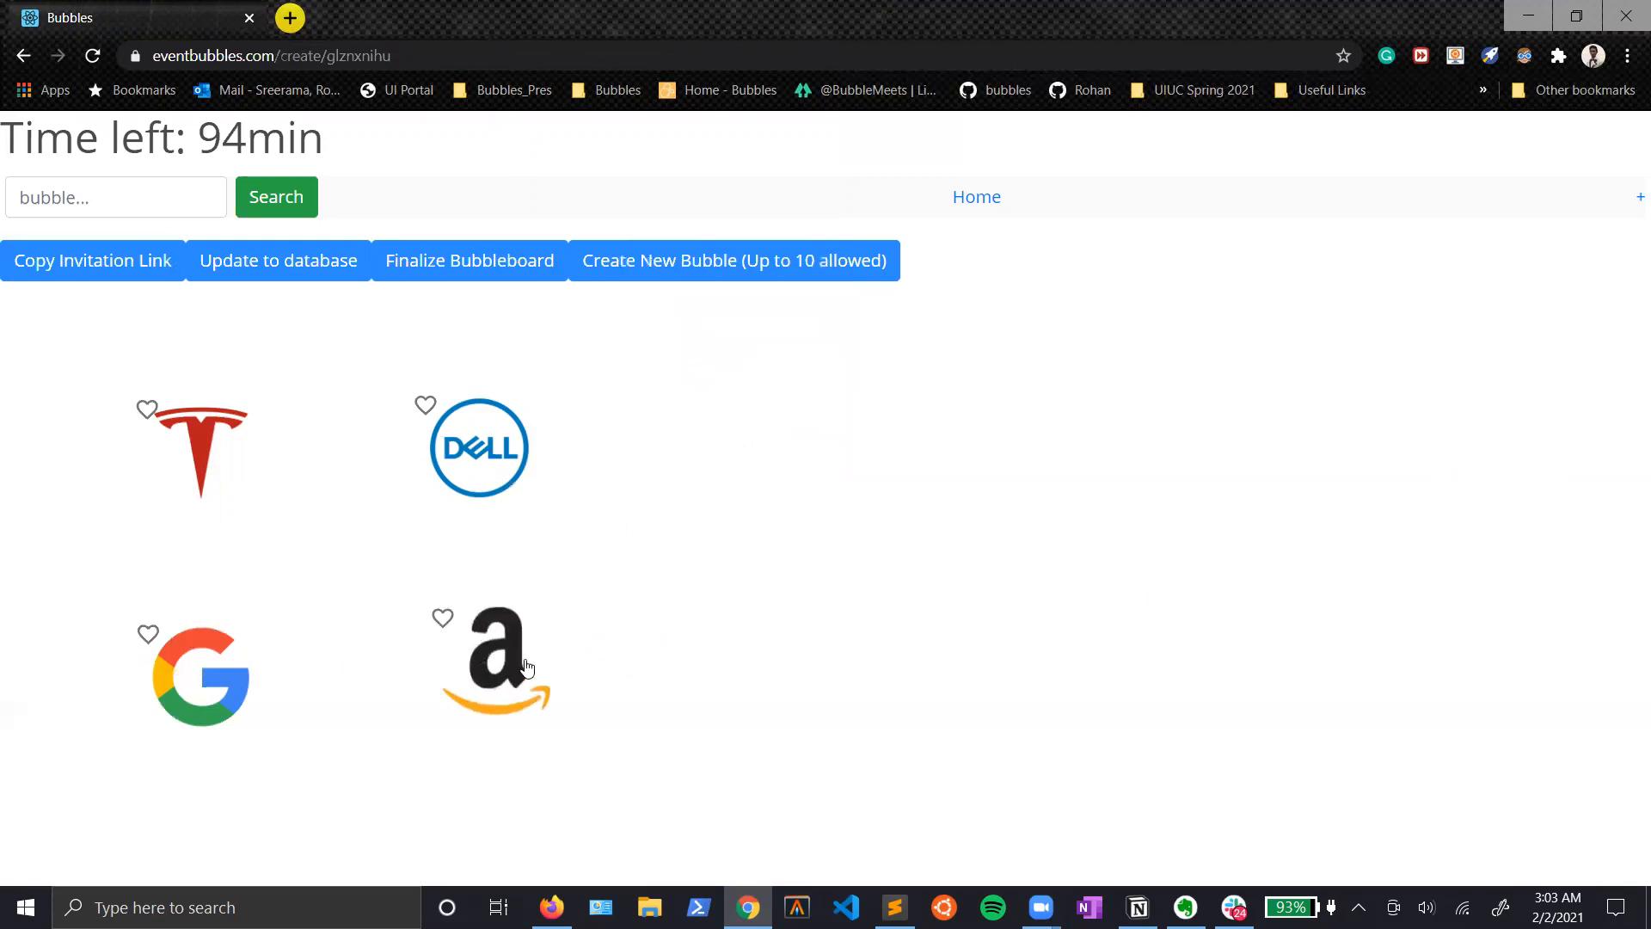
Step: Create a fifth bubble named Apple with apple.png from the BubblesAssets folder as its uploaded image
left_click(680, 268)
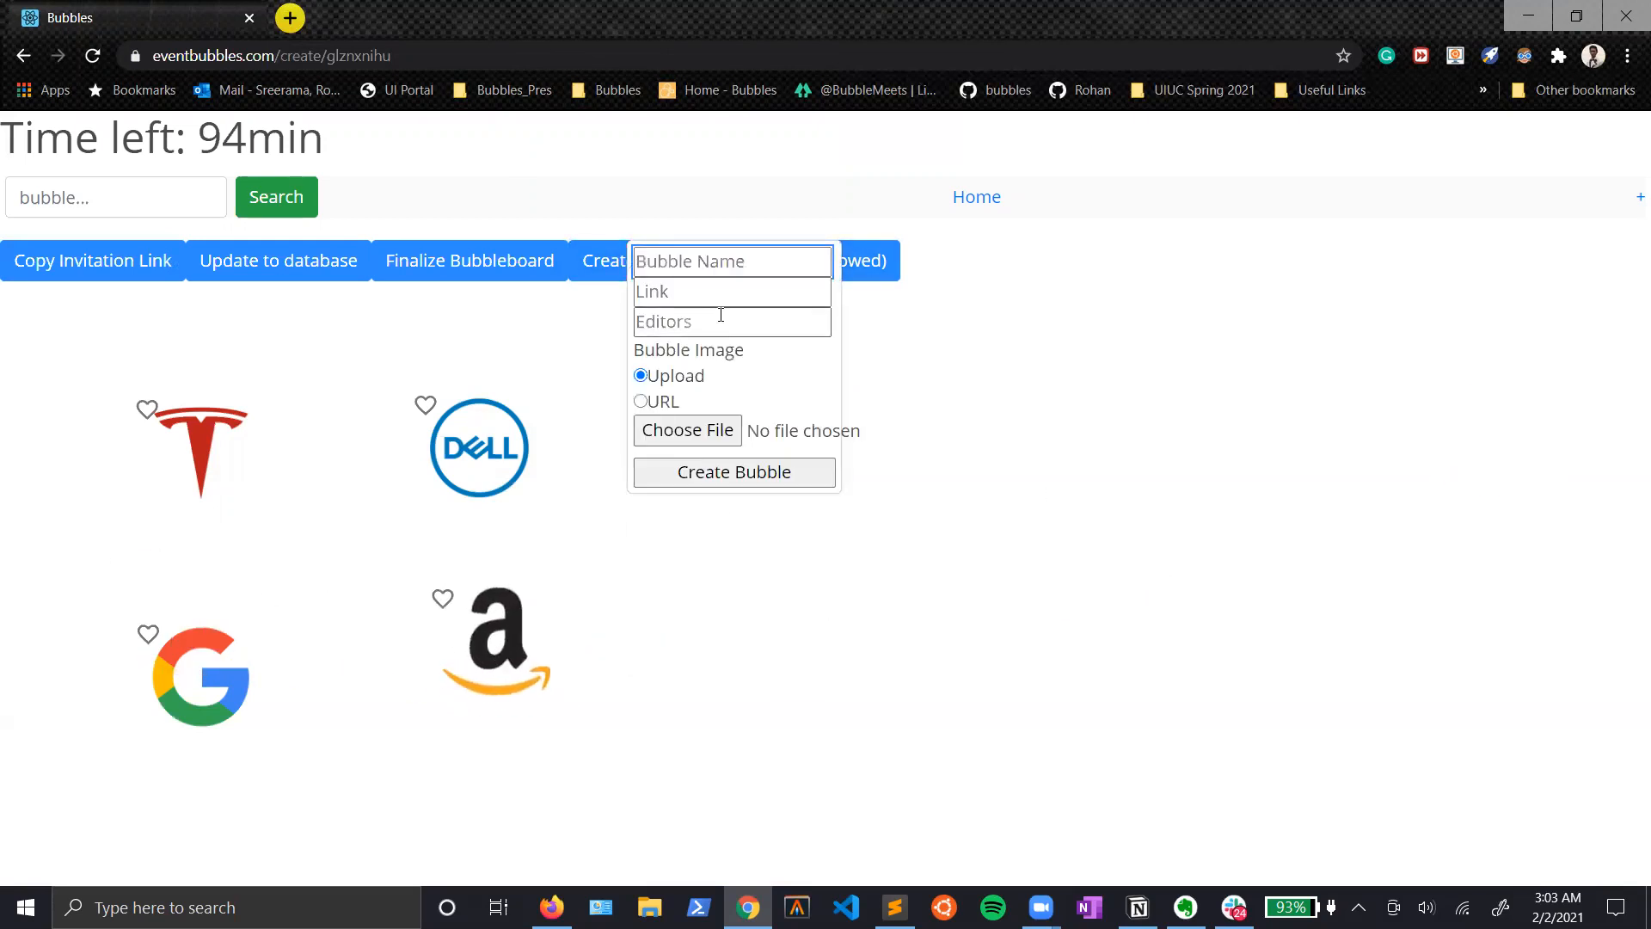
type("Apple")
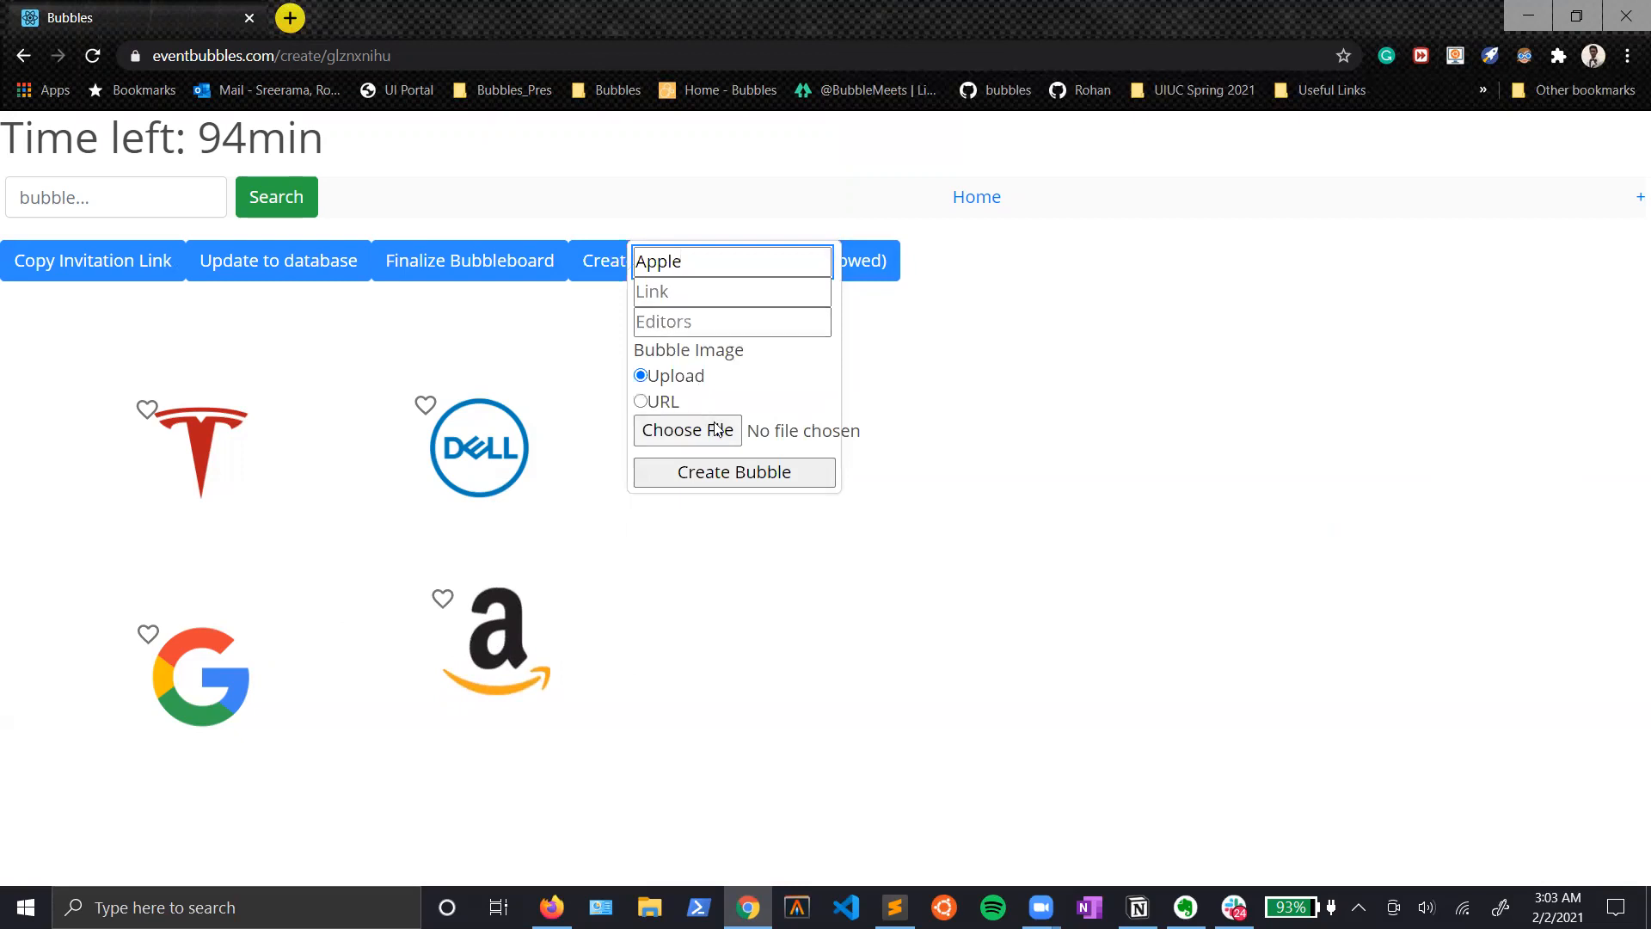
left_click(716, 427)
scroll(738, 282, "down", 3)
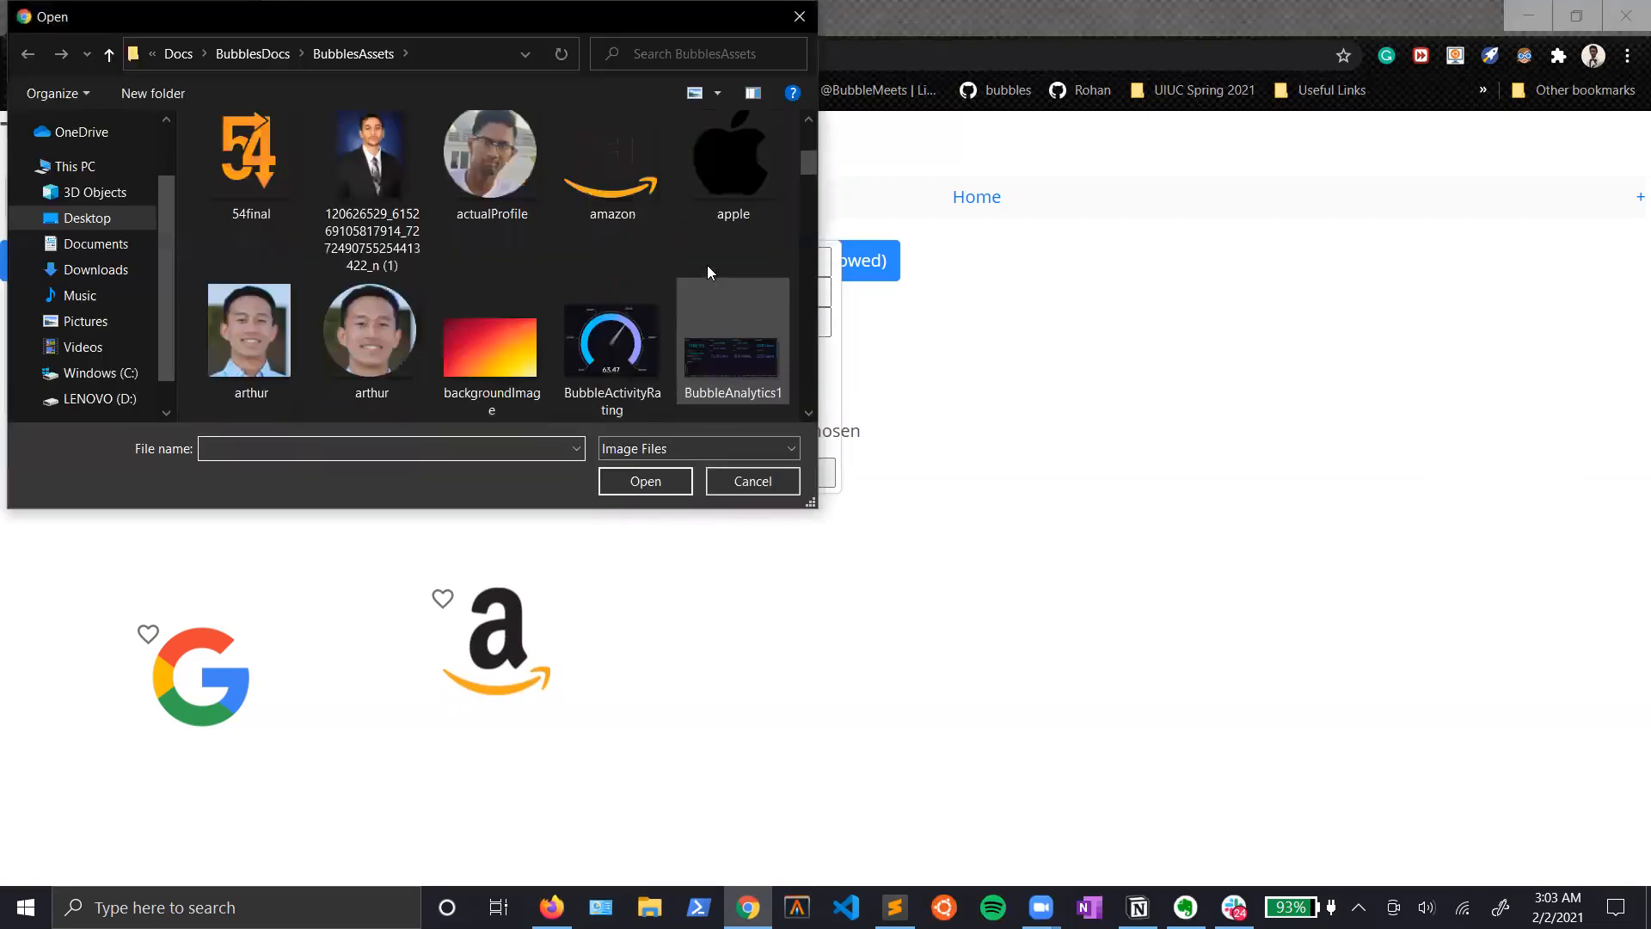
left_click(709, 167)
left_click(645, 480)
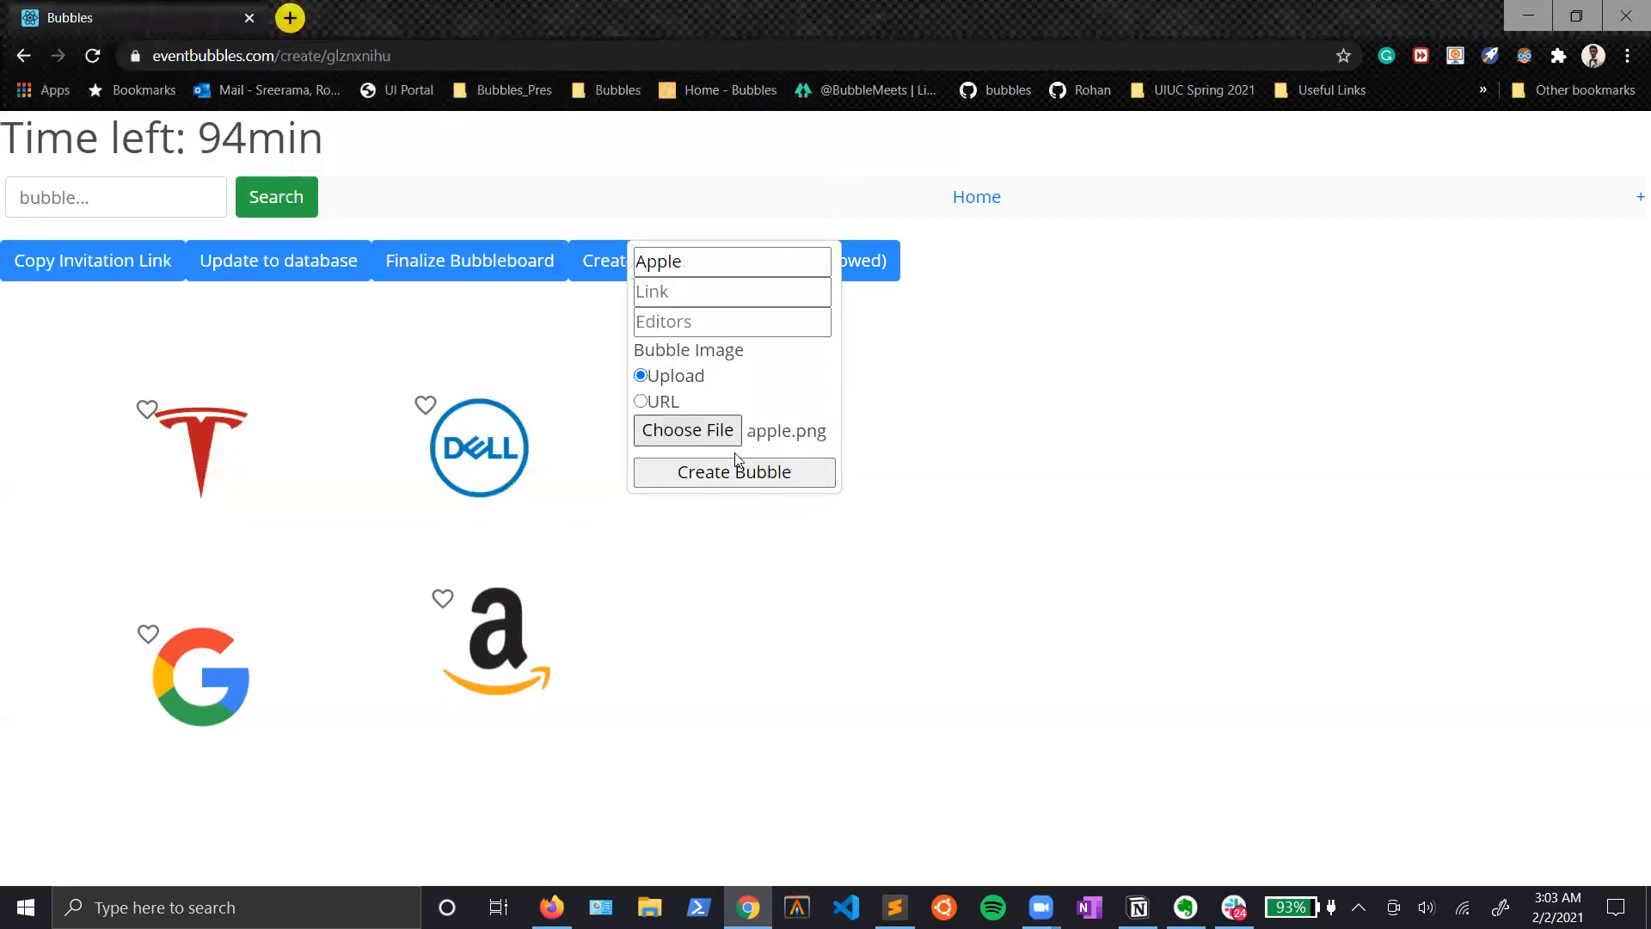
left_click(764, 478)
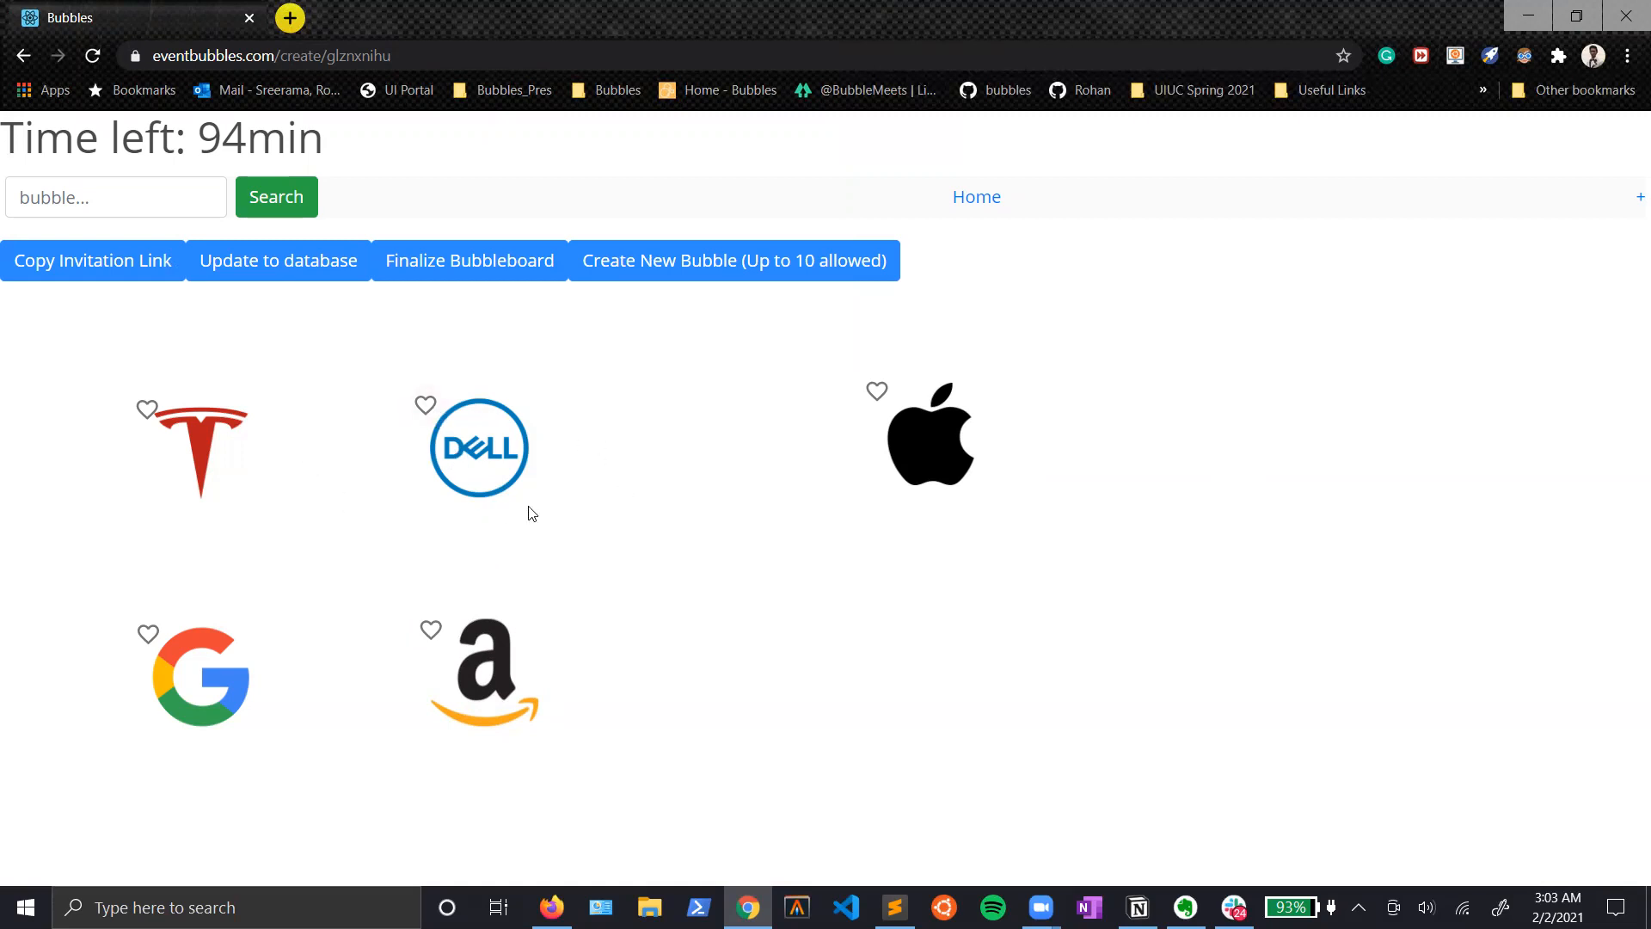
Step: Enter the sample text "nm nb" in the Dell bubble's text note and erase it
left_click(492, 430)
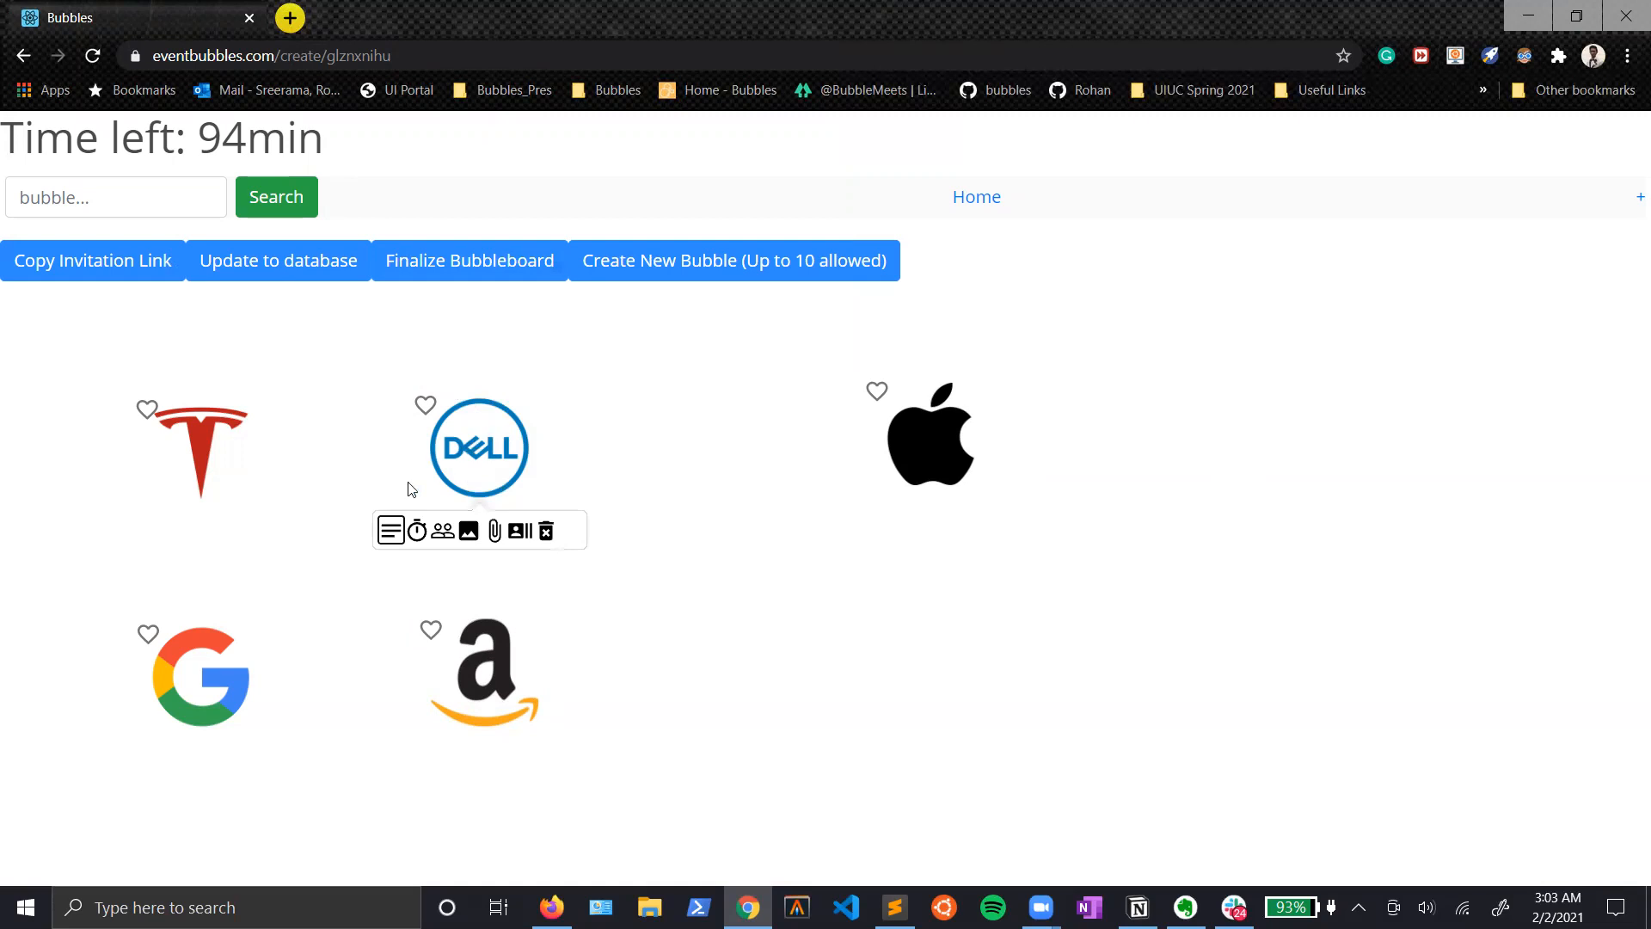
left_click(391, 530)
type("nm nb")
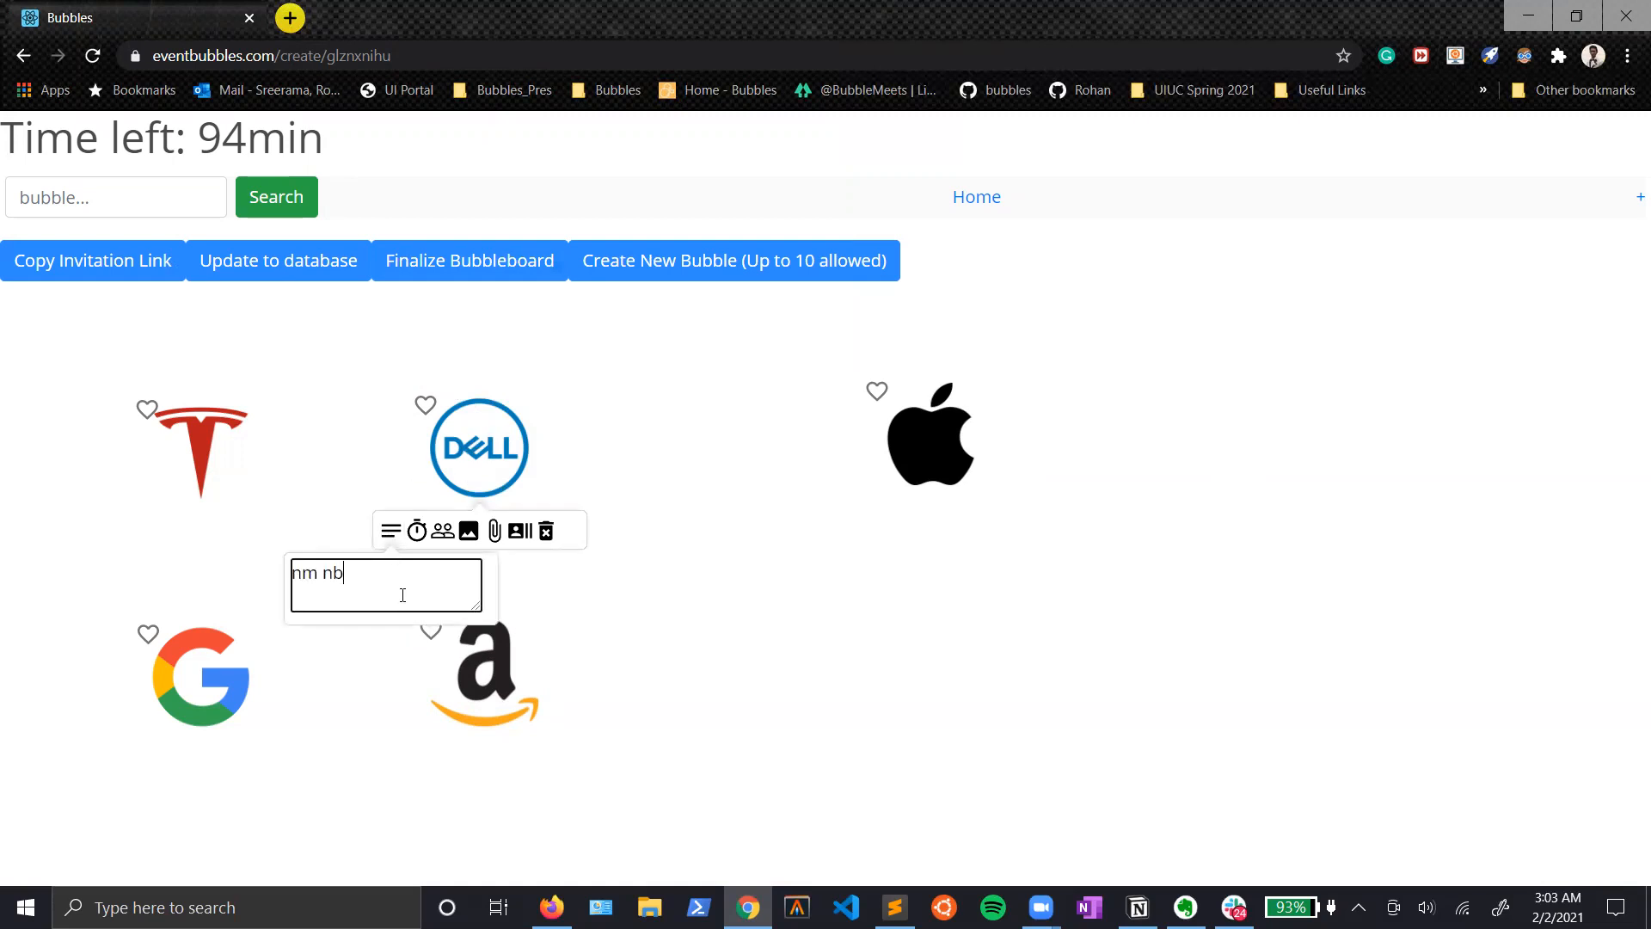
key("BackSpace")
key("BackSpace")
key("BackSpace")
key("BackSpace")
key("BackSpace")
Step: Set the Dell bubble's return time to 7 minutes and mark the bubble as 1 on 1
left_click(417, 531)
left_click(425, 617)
type("7")
left_click(363, 646)
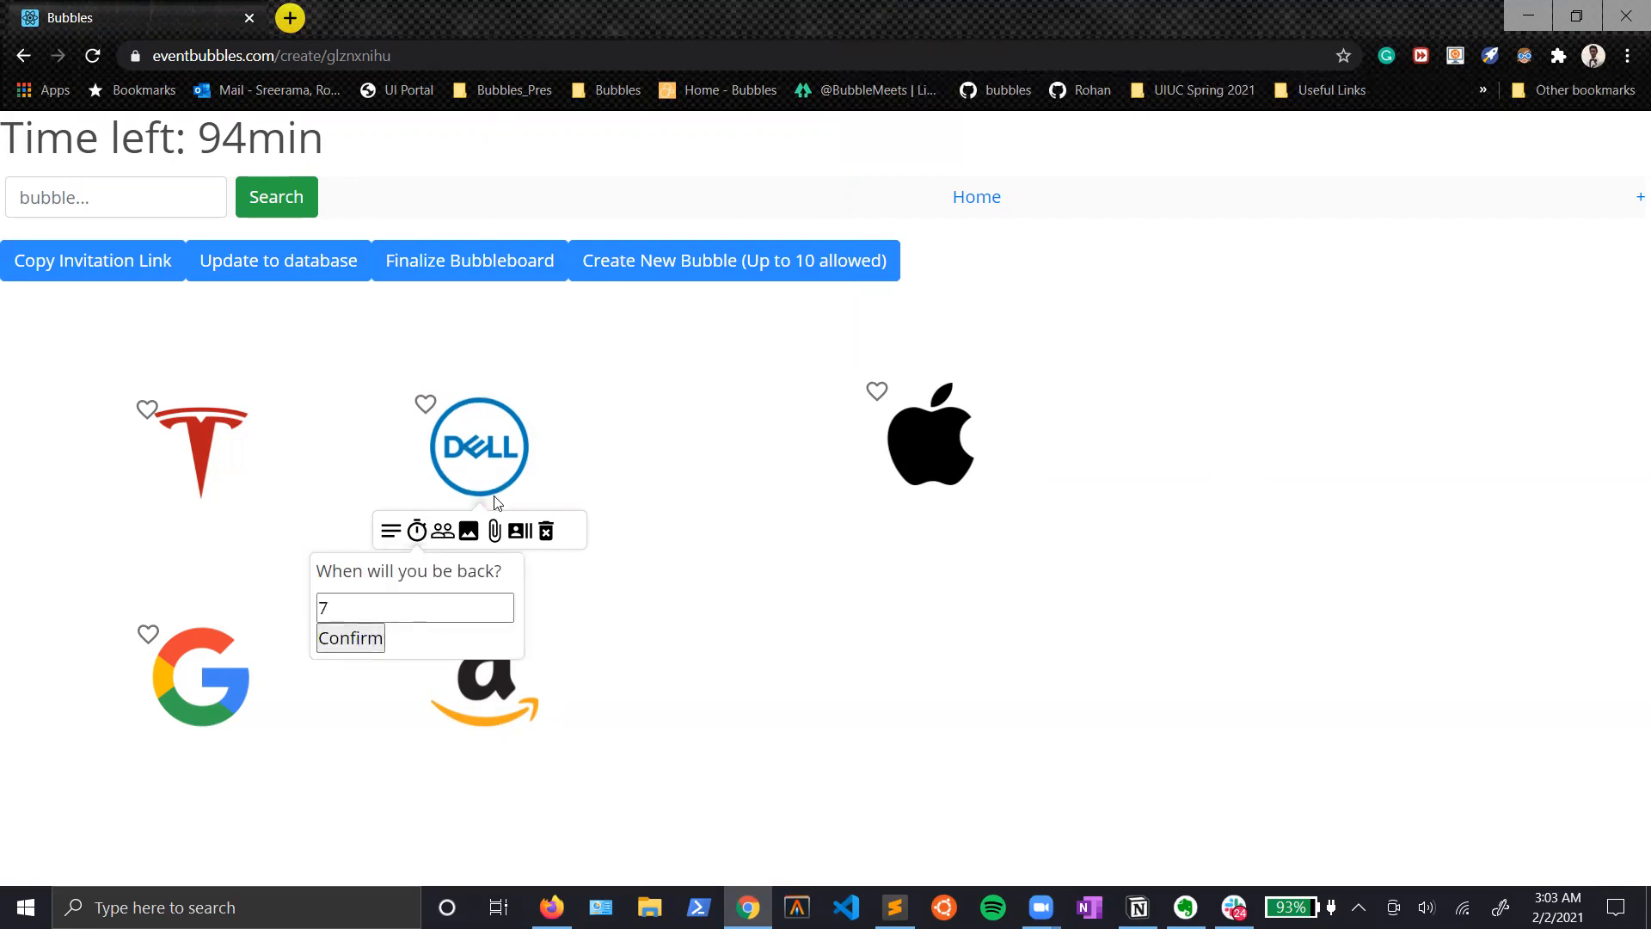
left_click(441, 535)
left_click(442, 537)
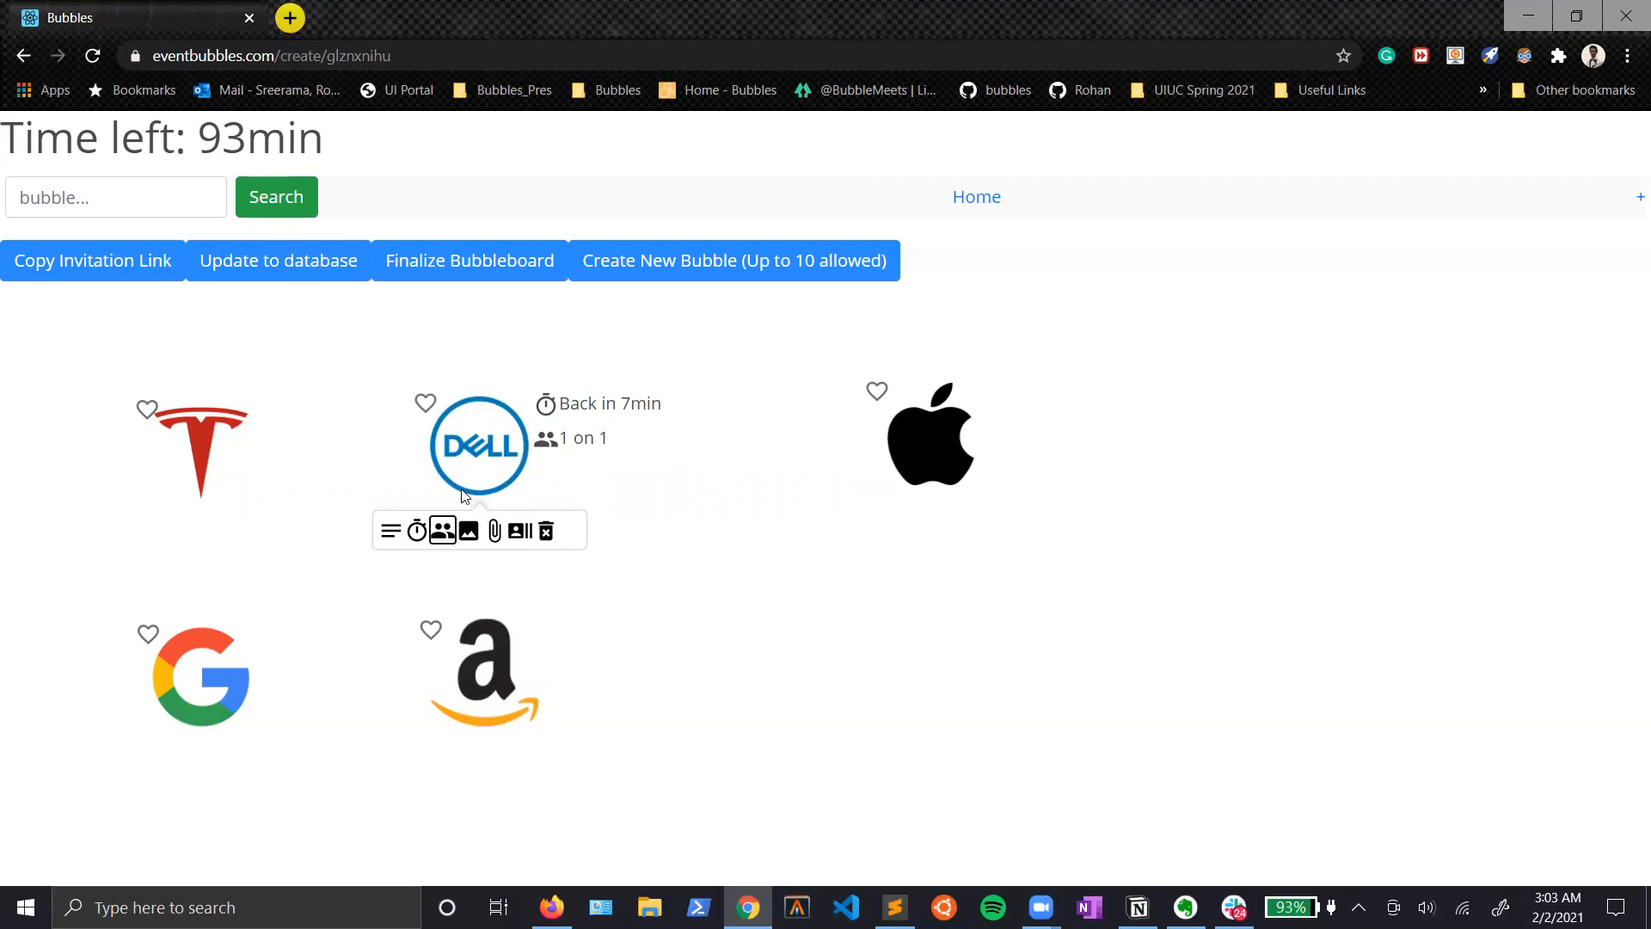
Step: Examine the Dell bubble's image, file attachment and Download All options, and close its options
left_click(467, 534)
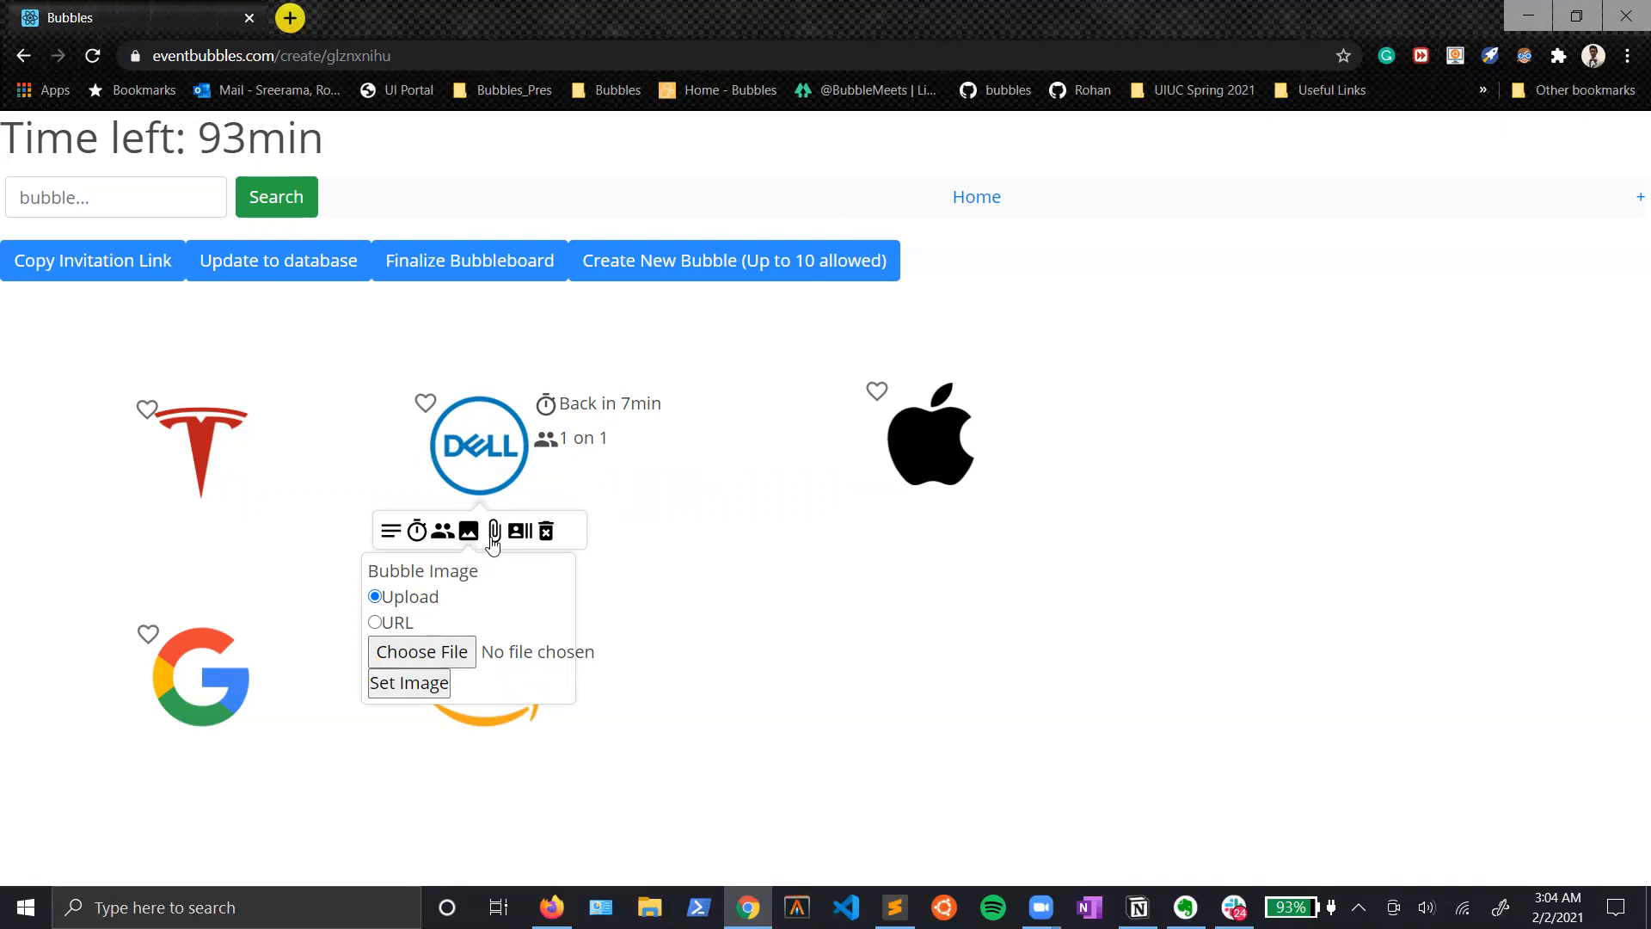
left_click(496, 533)
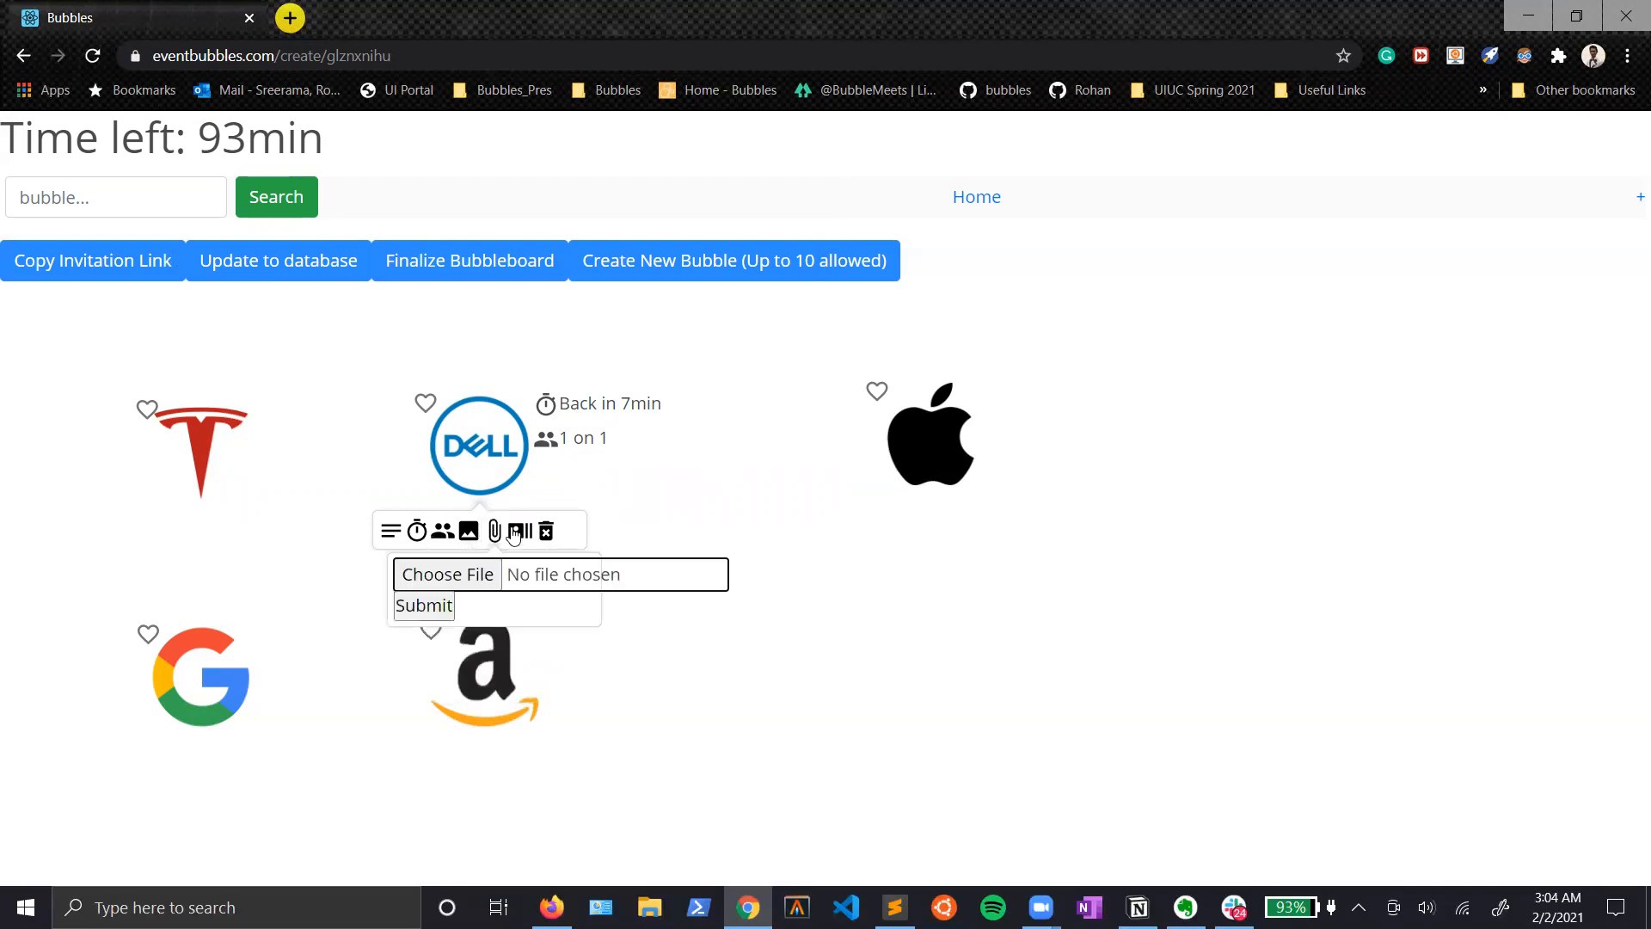
left_click(522, 531)
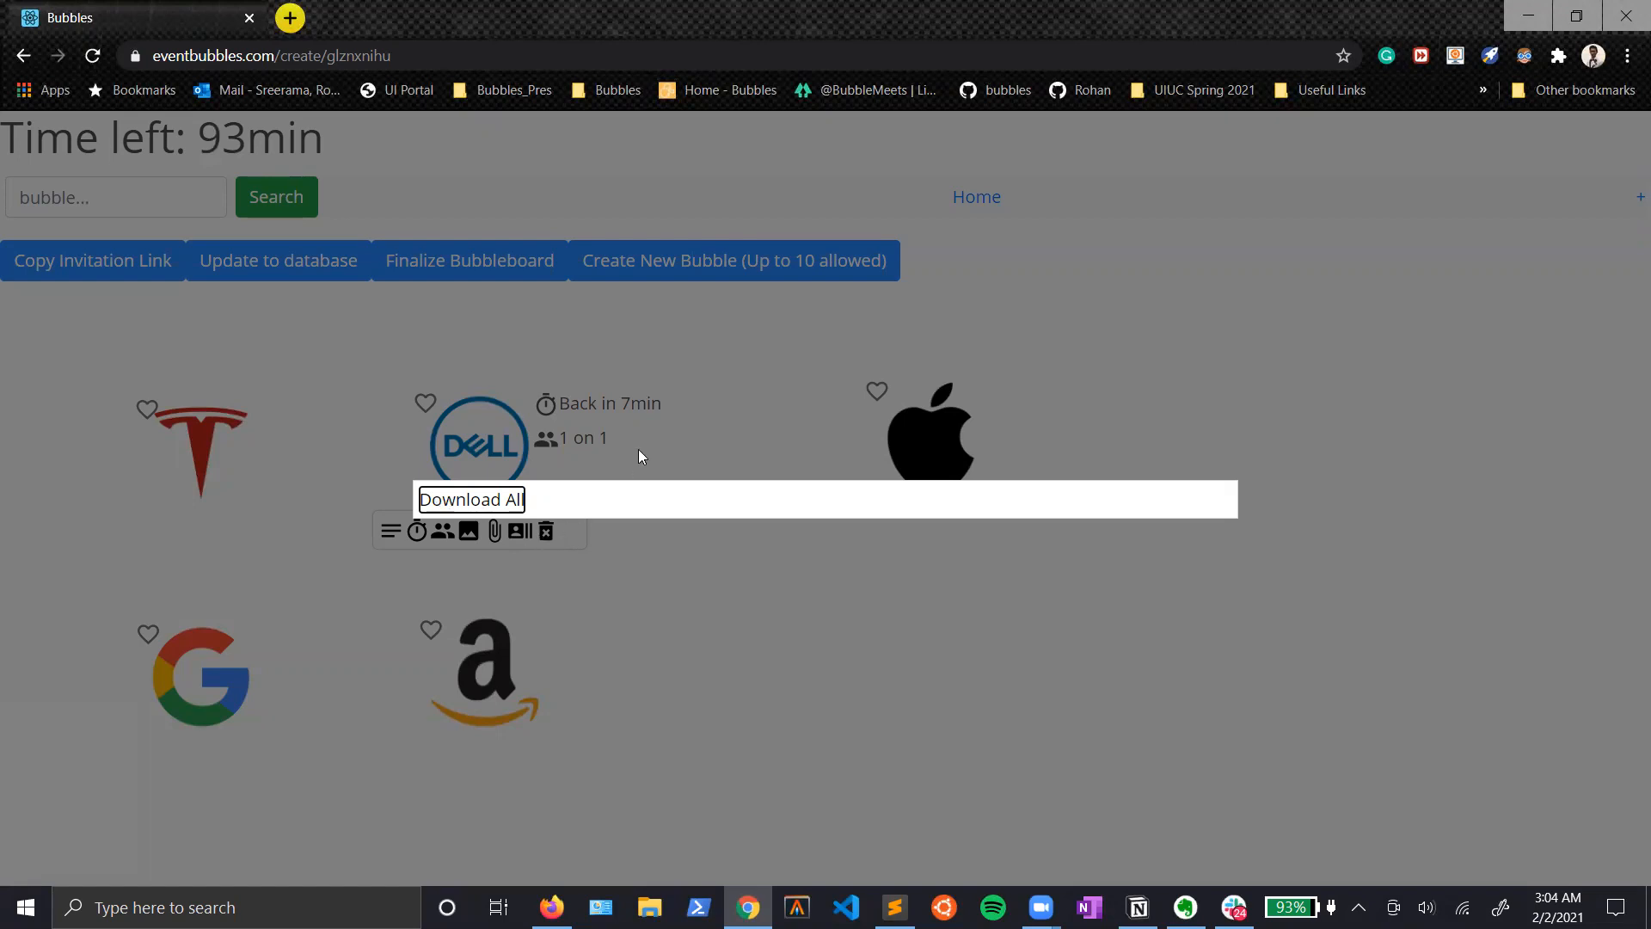
left_click(577, 548)
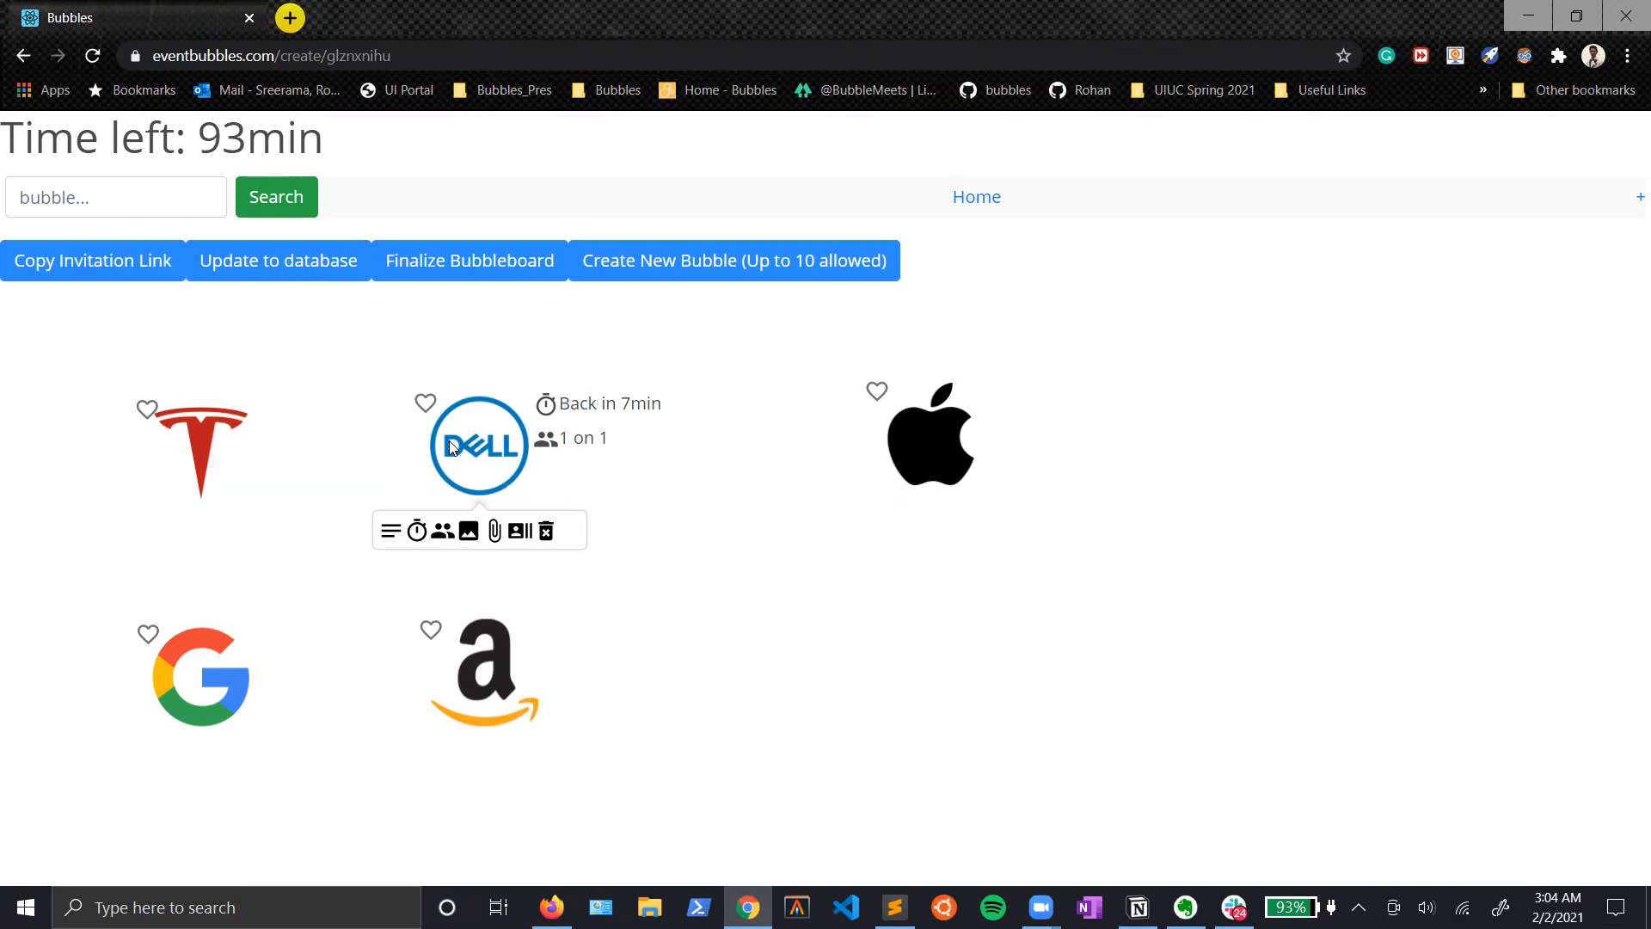
left_click(426, 414)
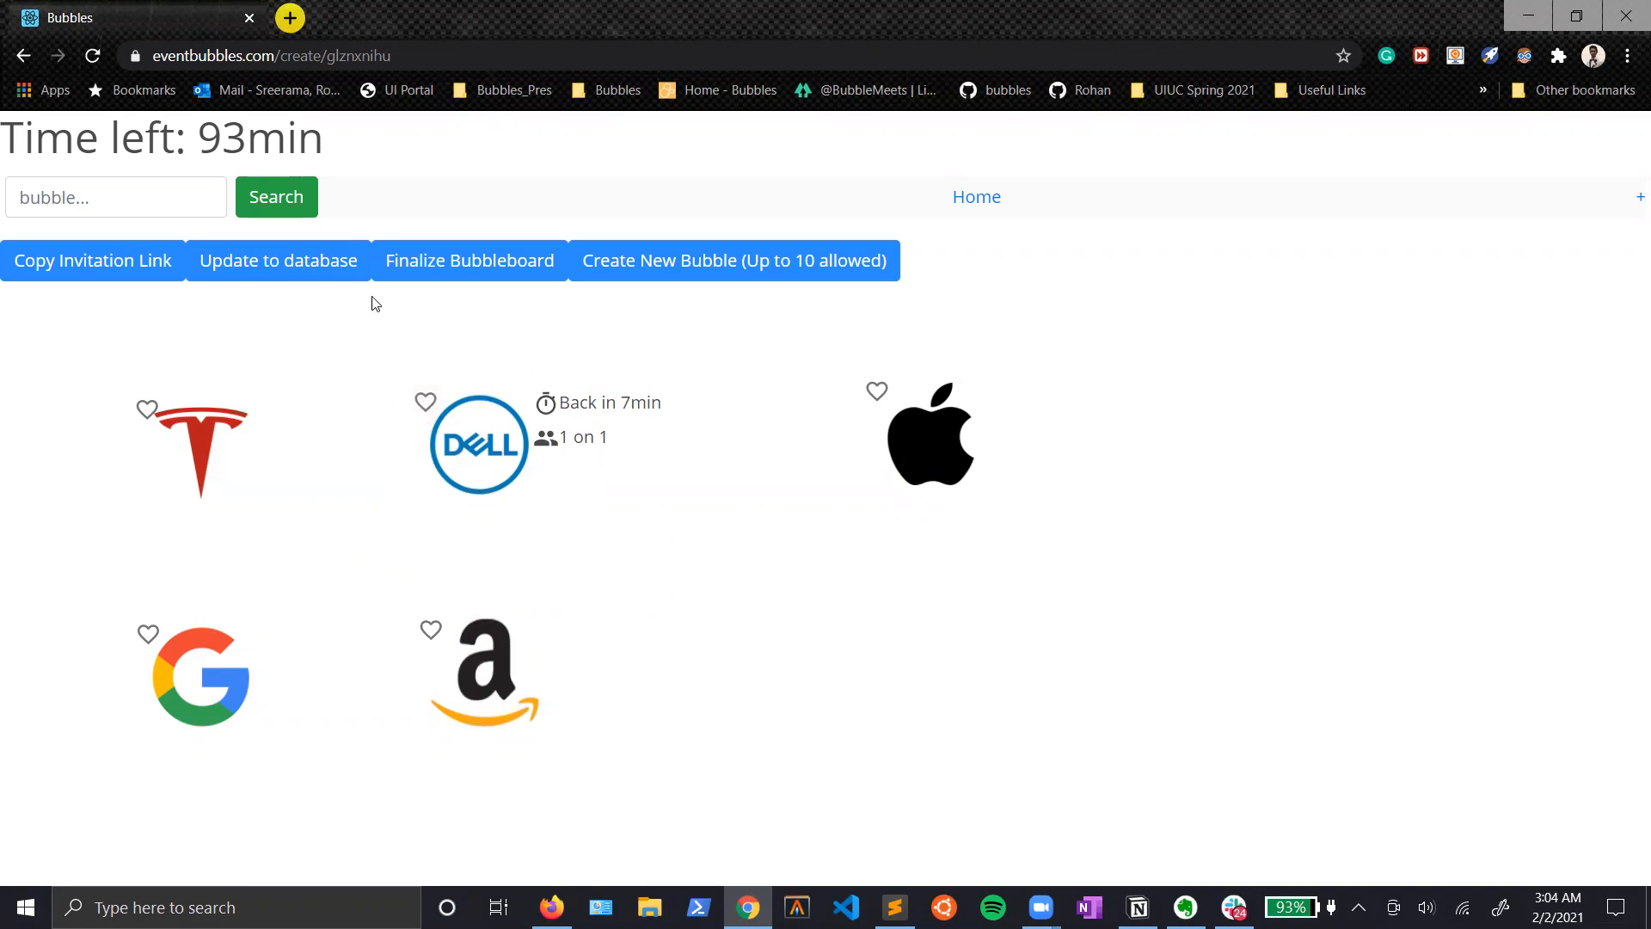
Step: Update the bubbleboard to the database and paste its copied invitation link into the untitled Evernote note
left_click(275, 269)
left_click(99, 262)
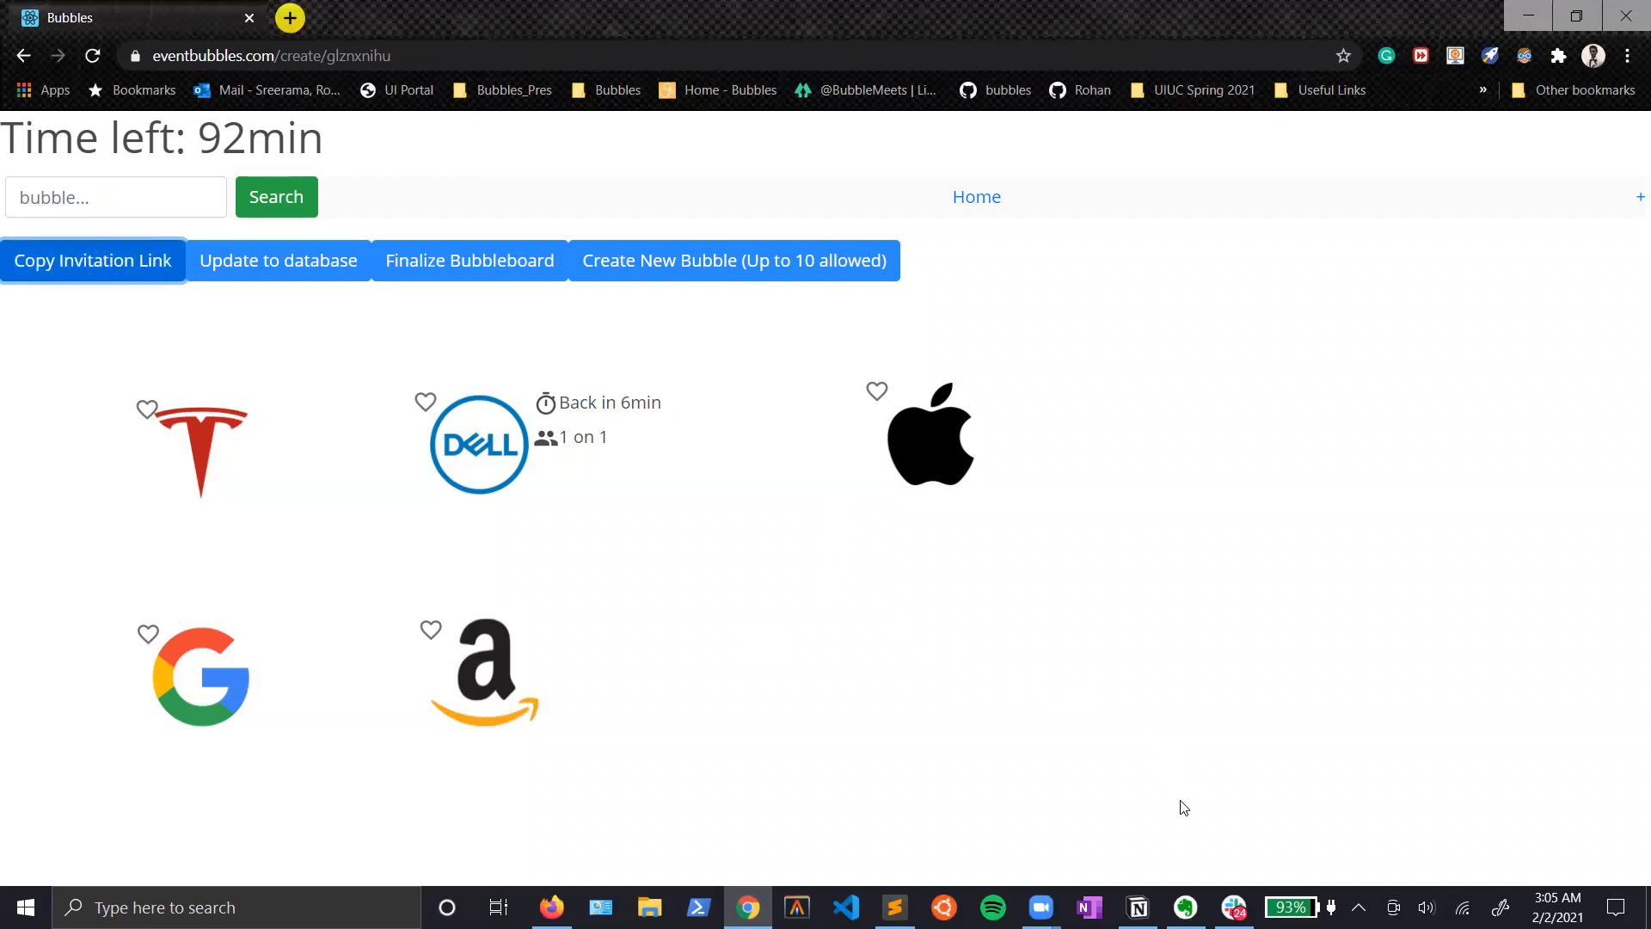
mouse_move(1187, 905)
left_click(1126, 757)
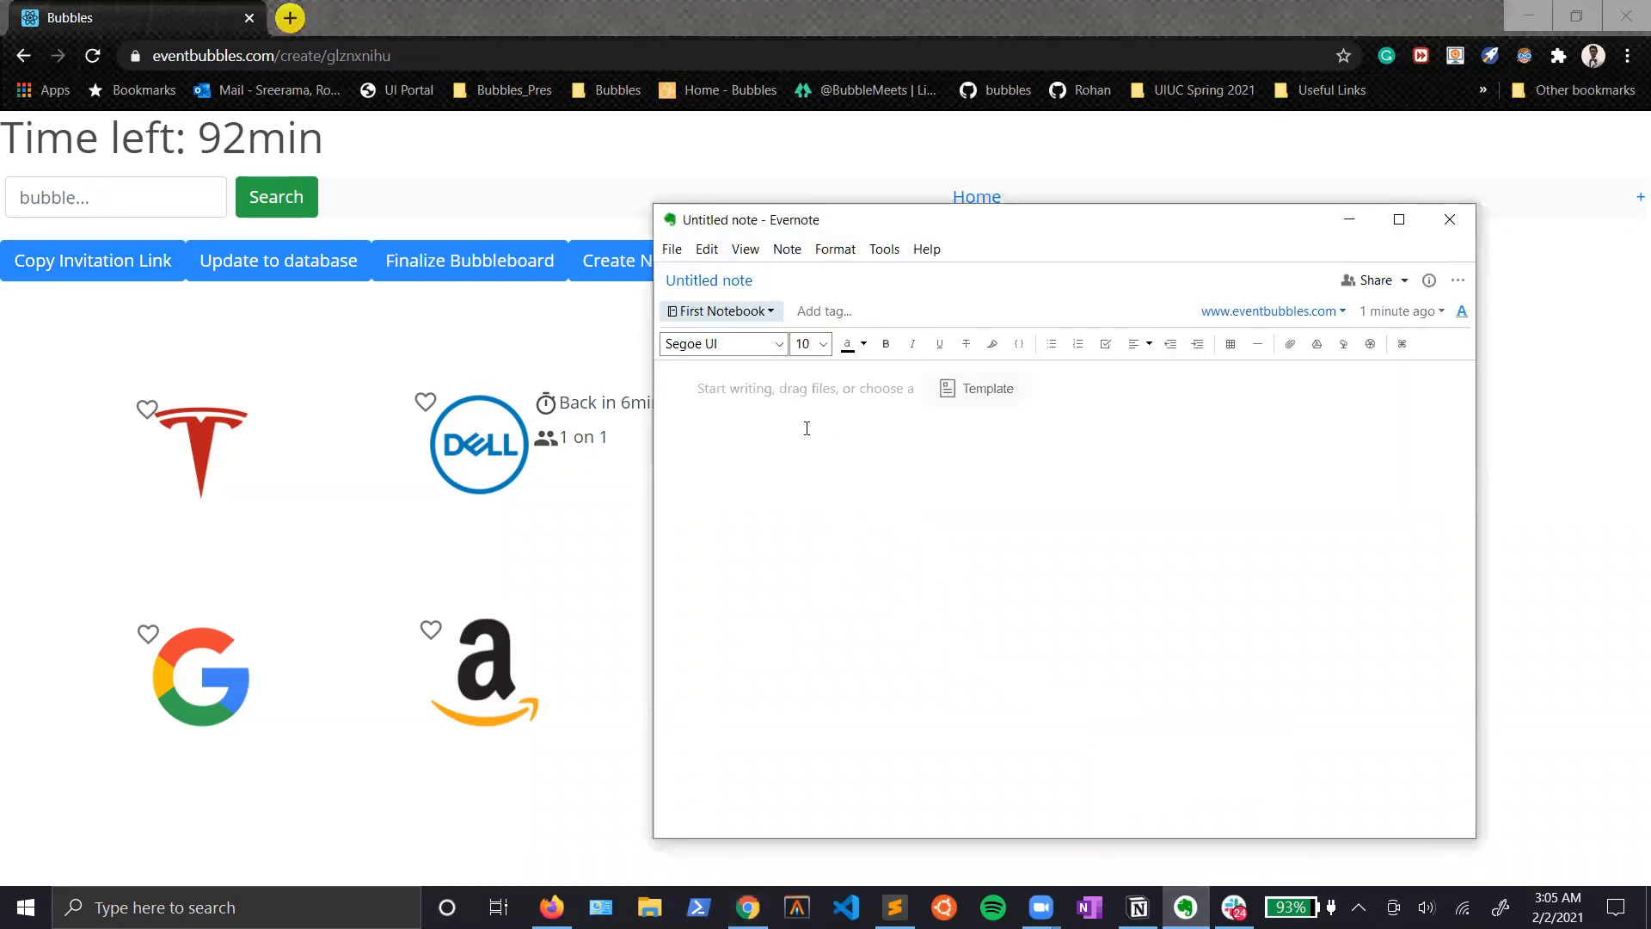
key("ctrl+v")
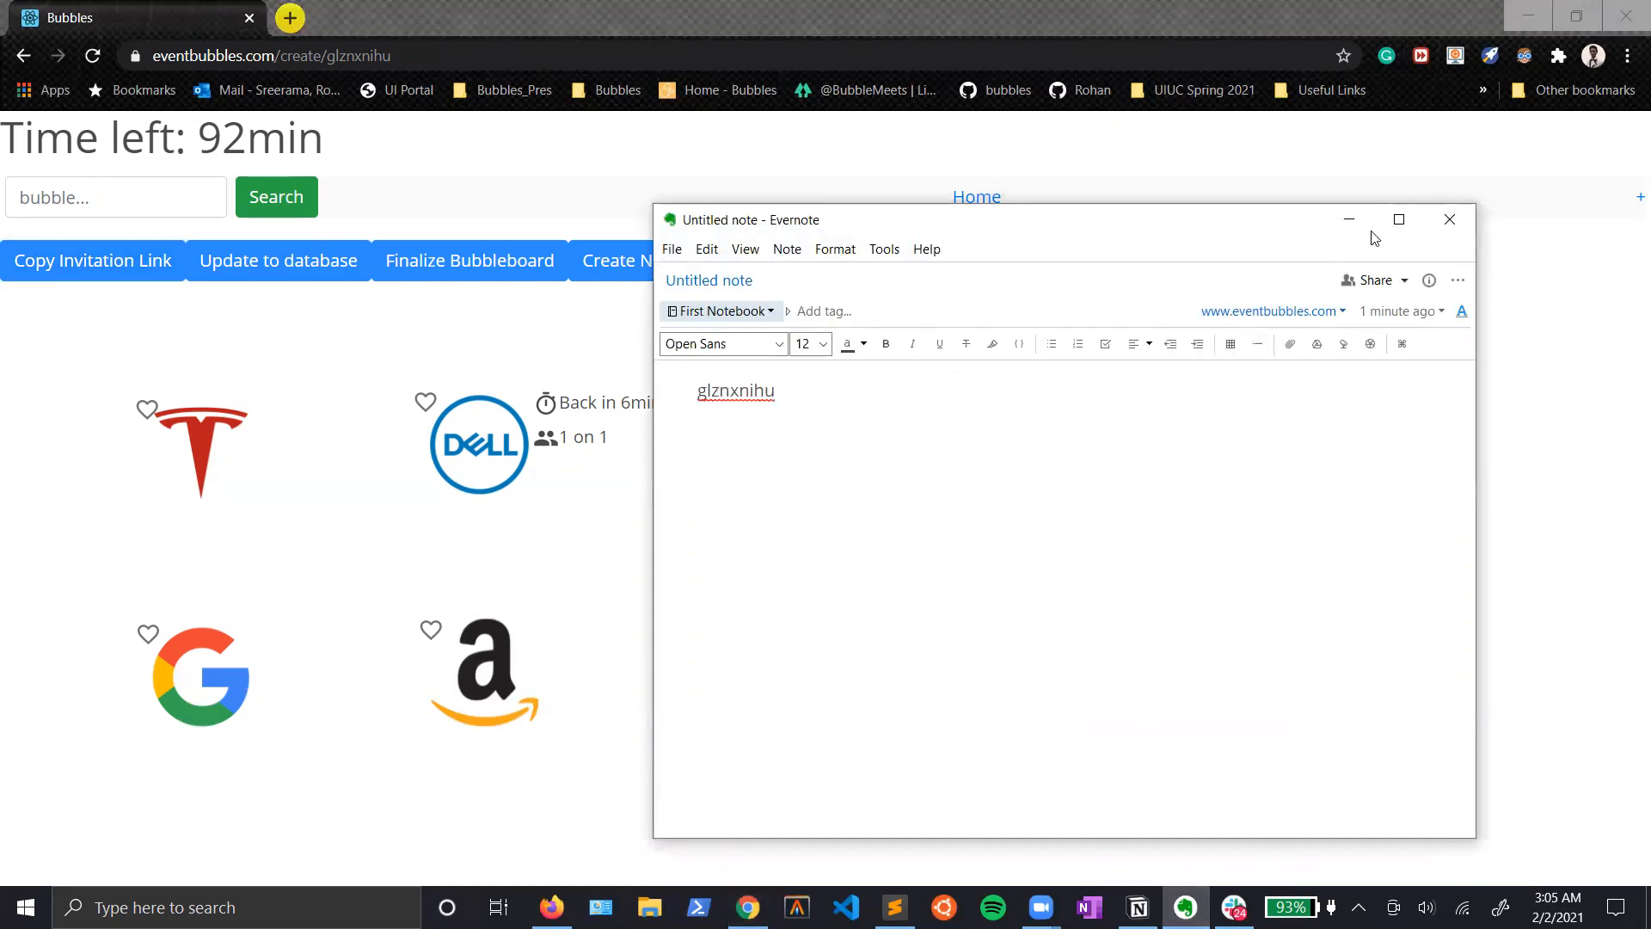
left_click(1349, 220)
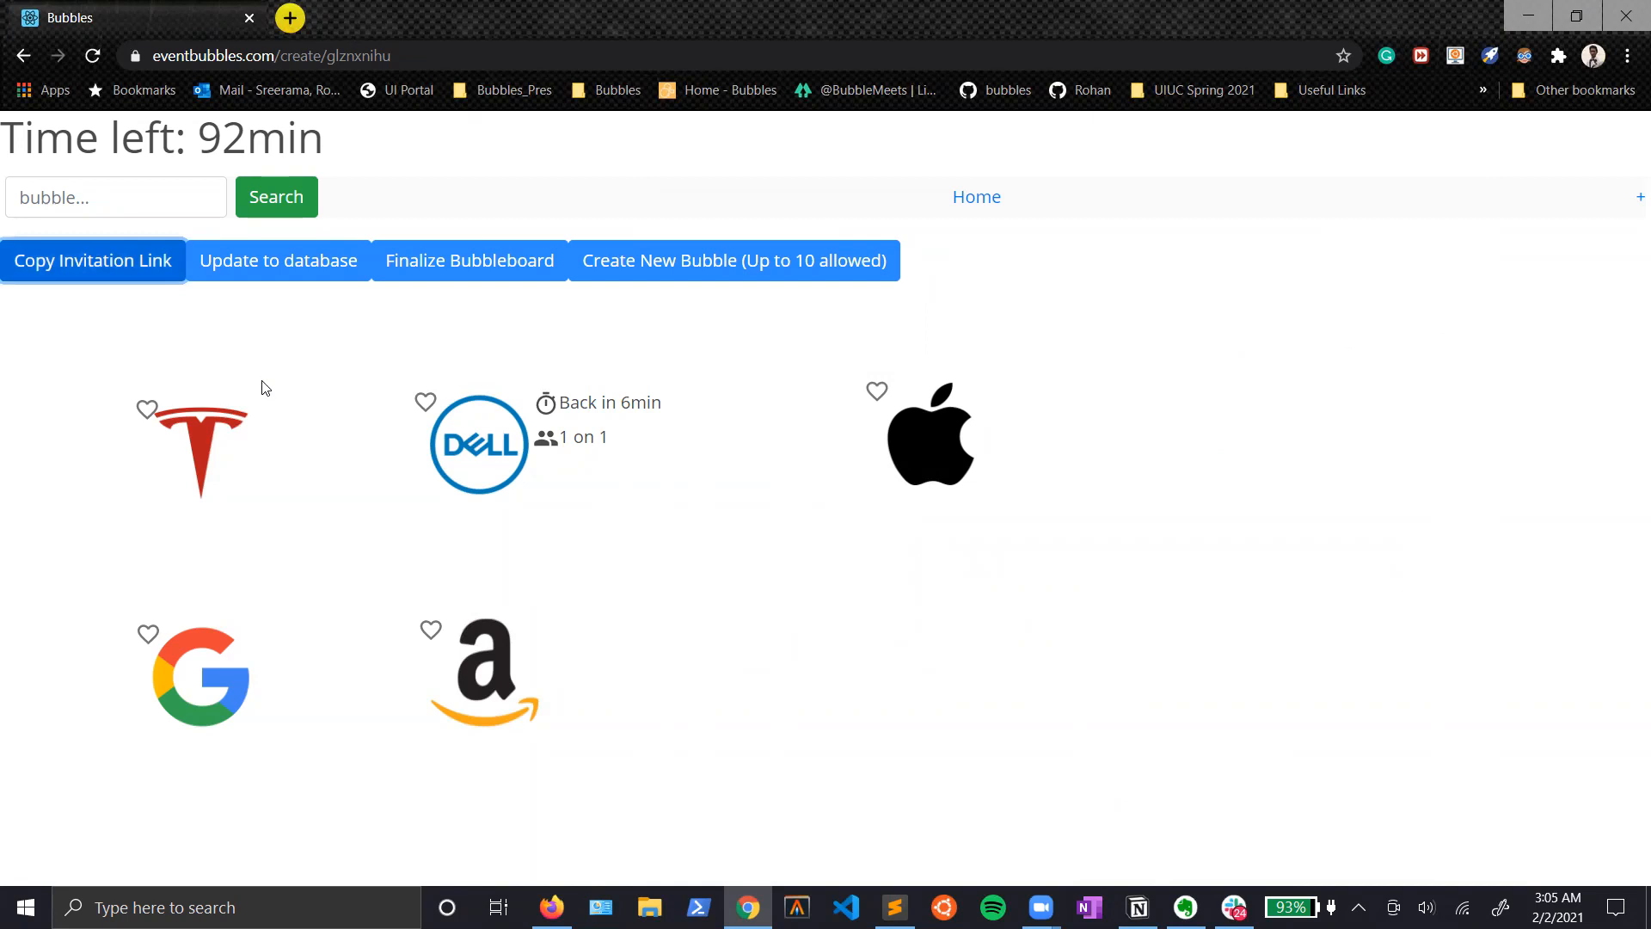
Step: Open a new browser tab and put the Bubbles tab in a red tab group named EVENT ORGANIZER
left_click(289, 19)
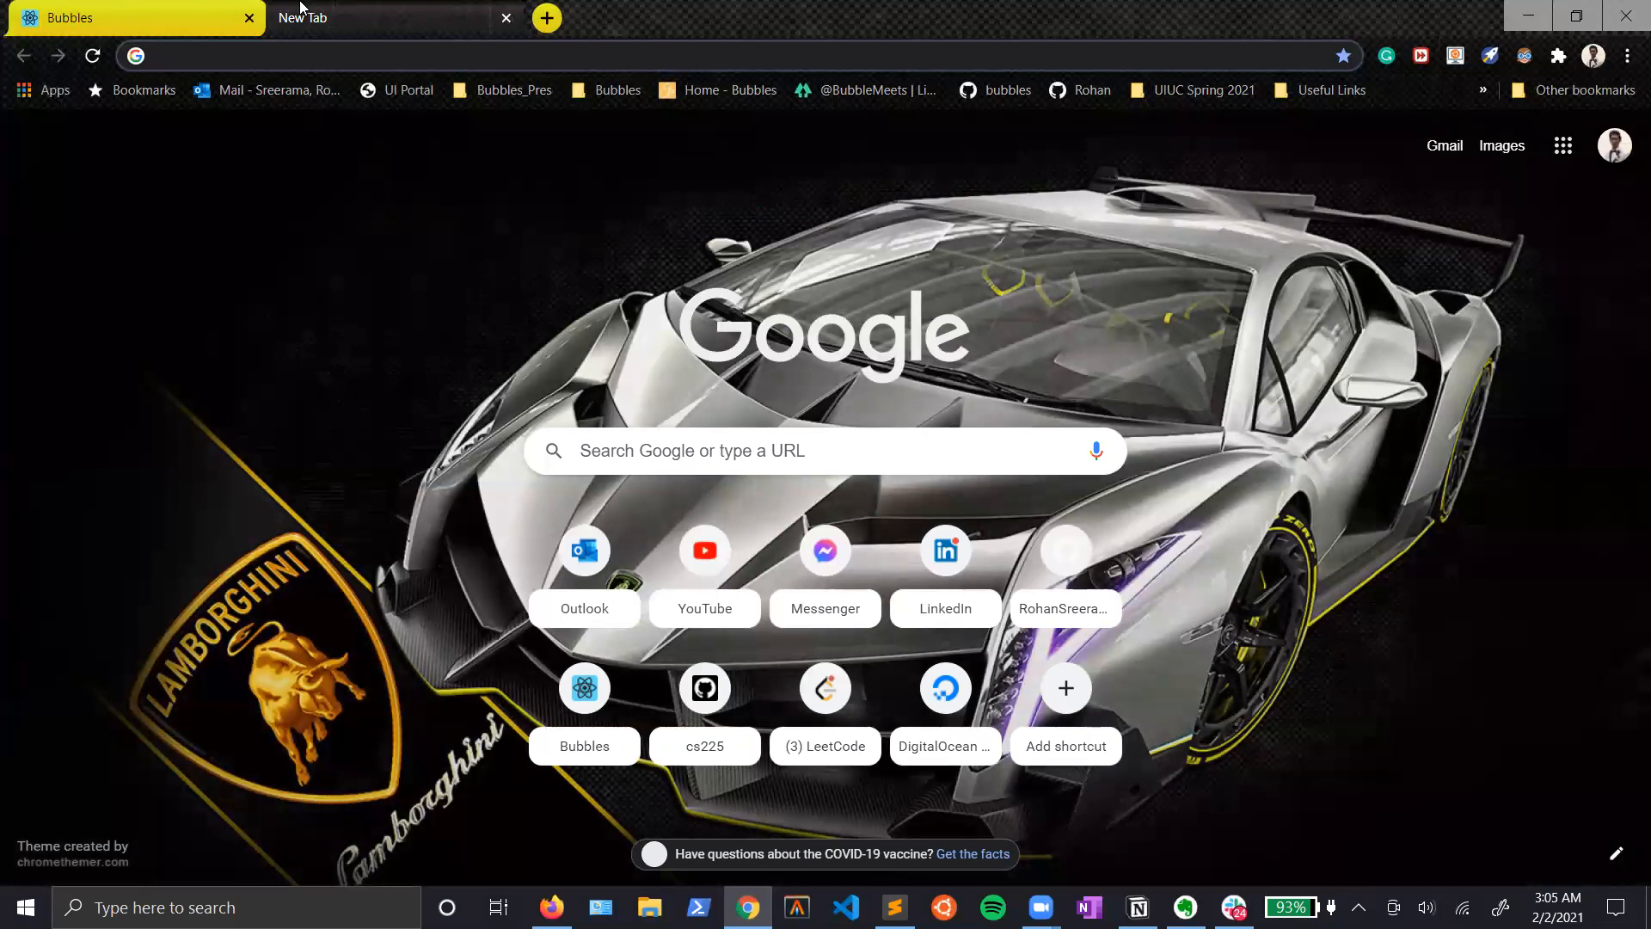
left_click(260, 7)
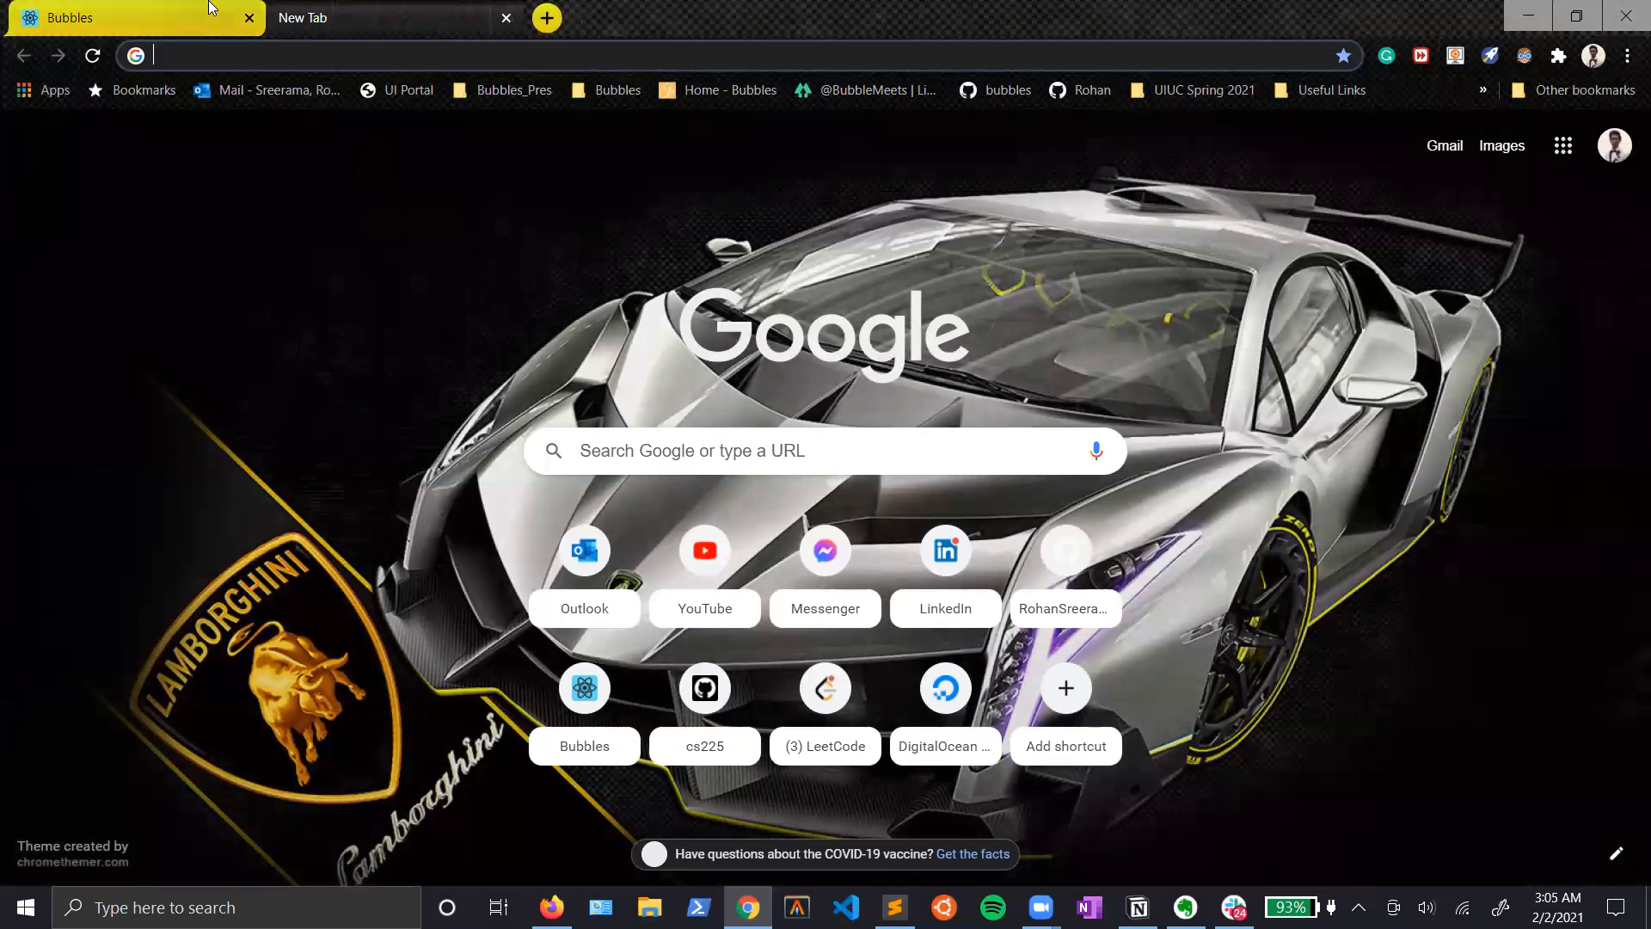
right_click(173, 6)
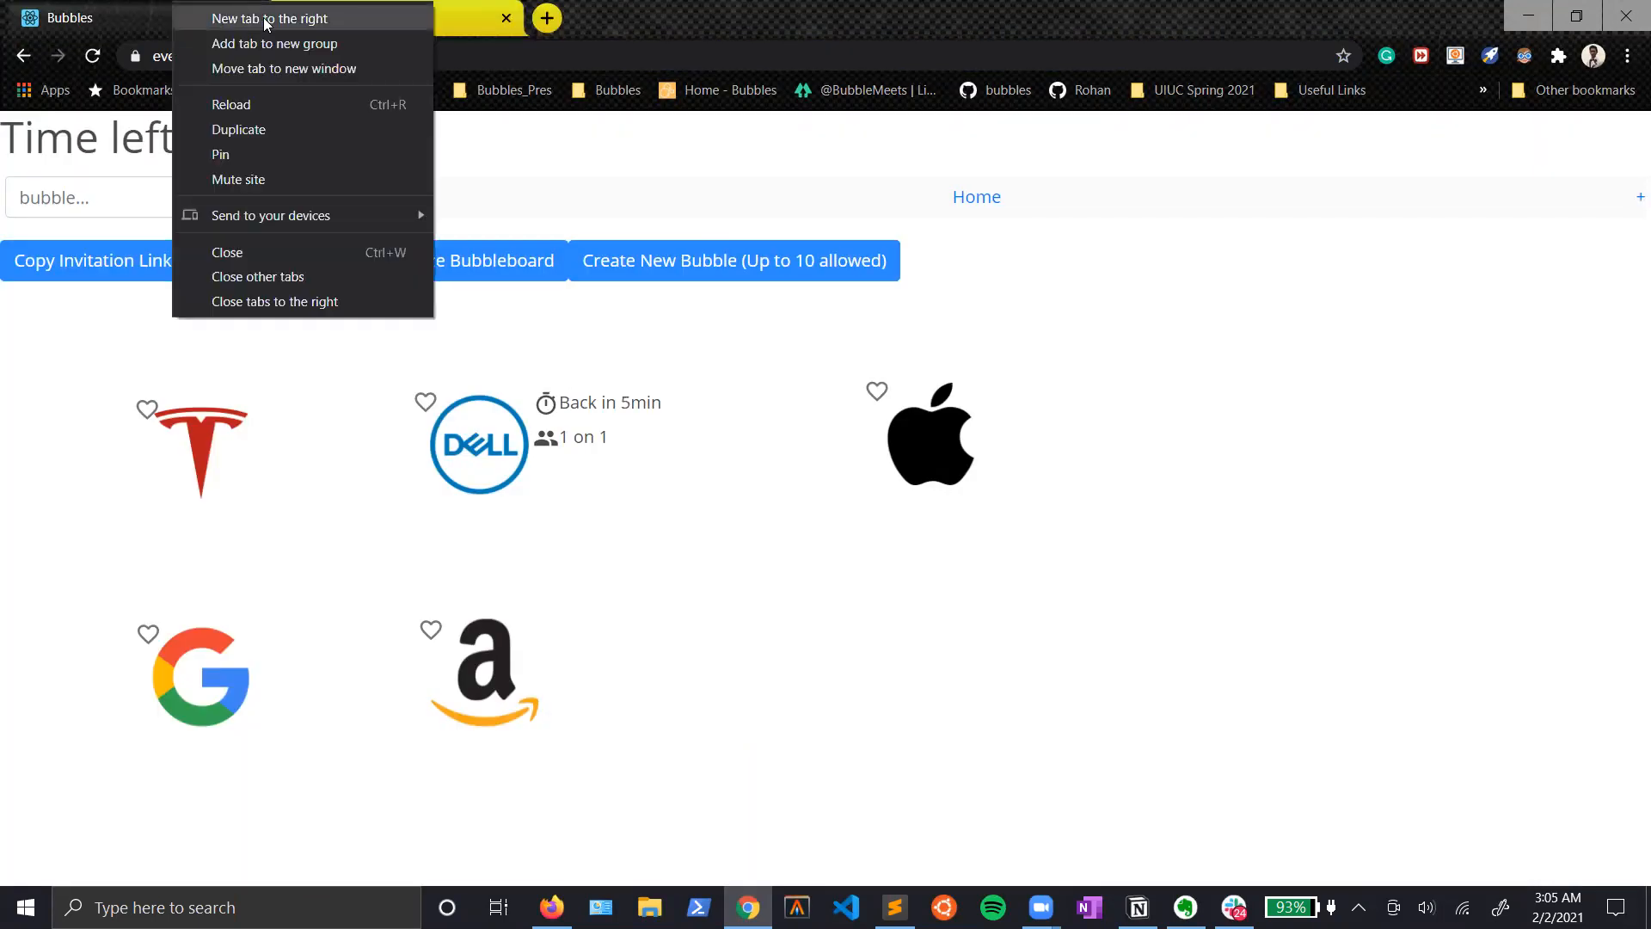
left_click(344, 44)
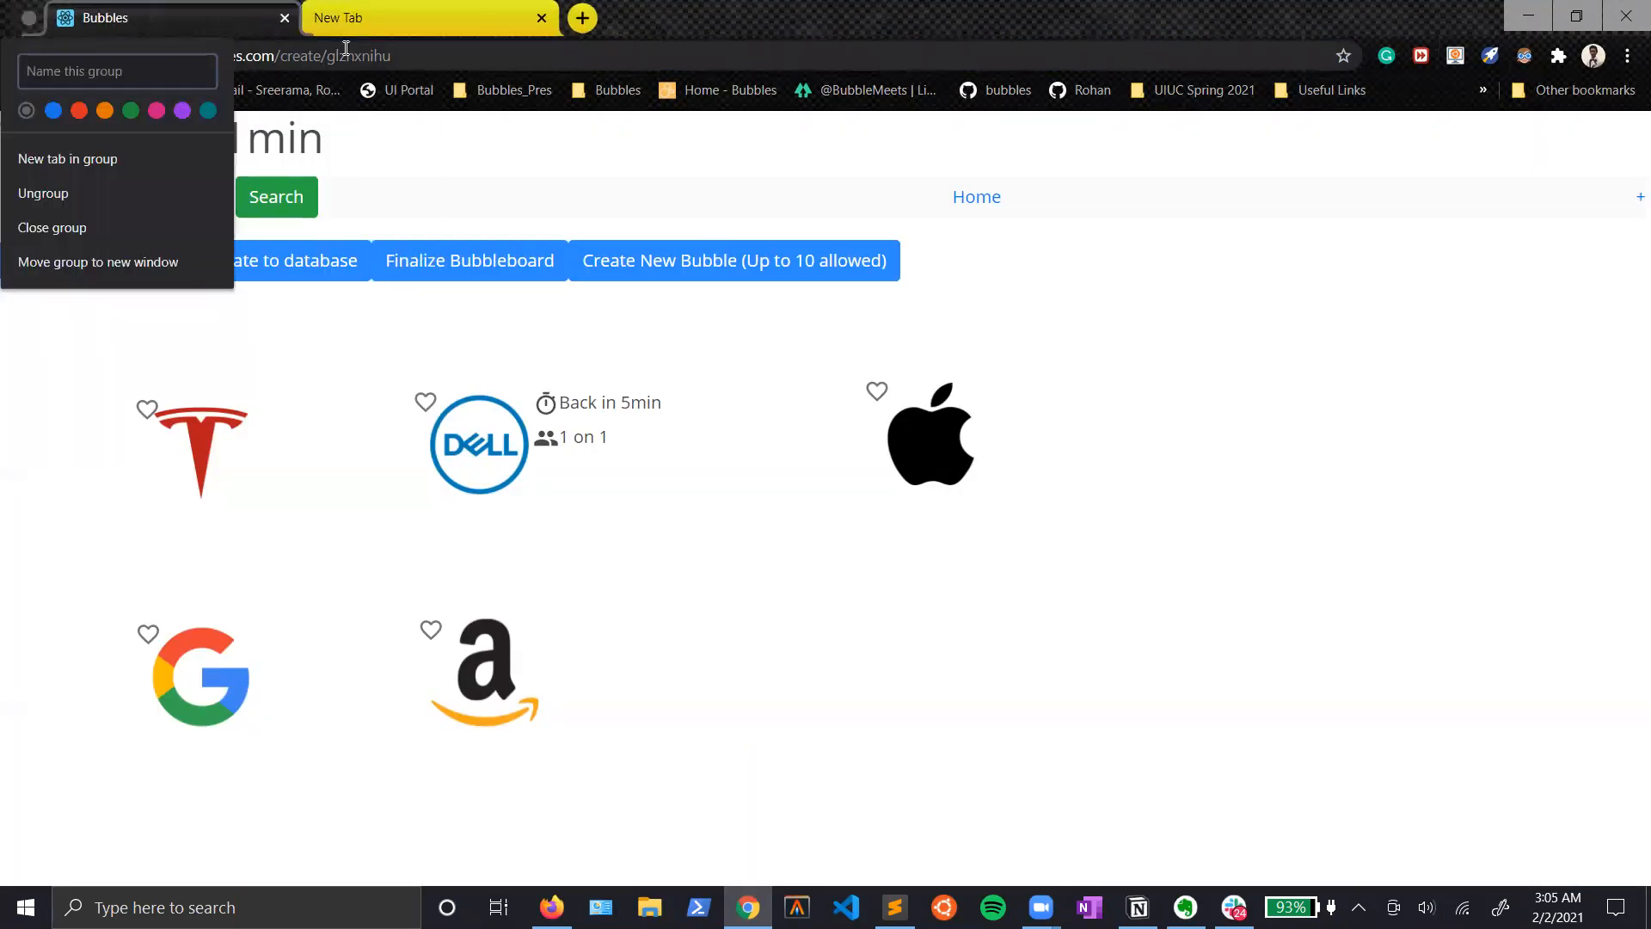
type("EVENT ORGANIZER")
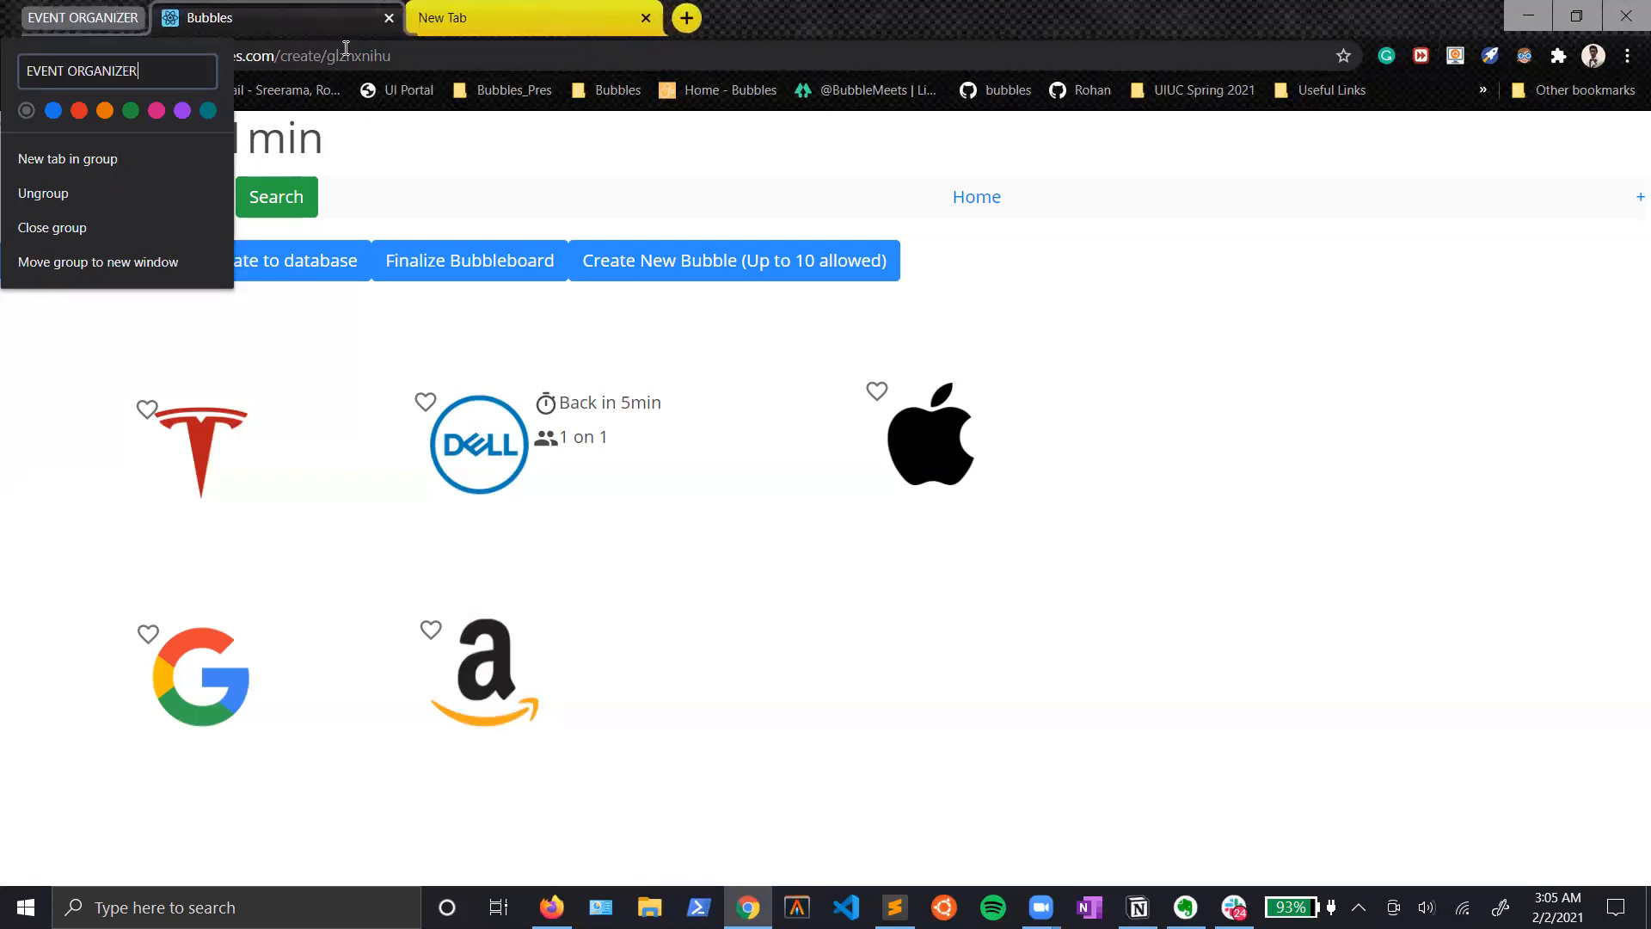
left_click(508, 7)
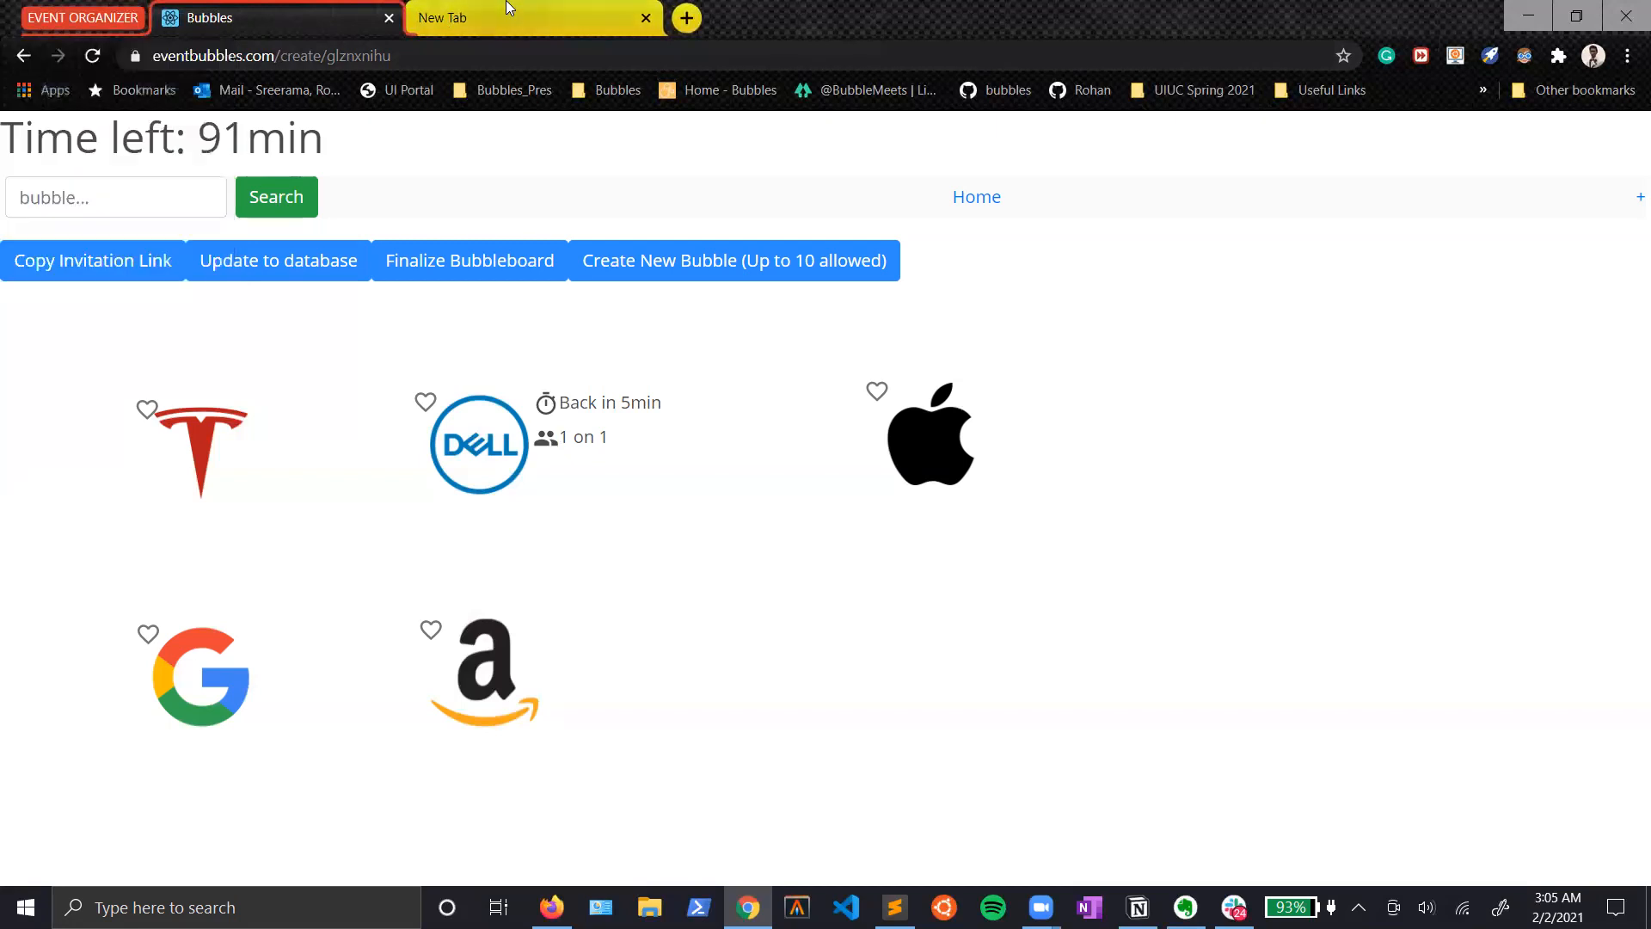
Step: Put the new empty tab in its own blue tab group named EVENT ATTENDEE
right_click(528, 8)
mouse_move(681, 57)
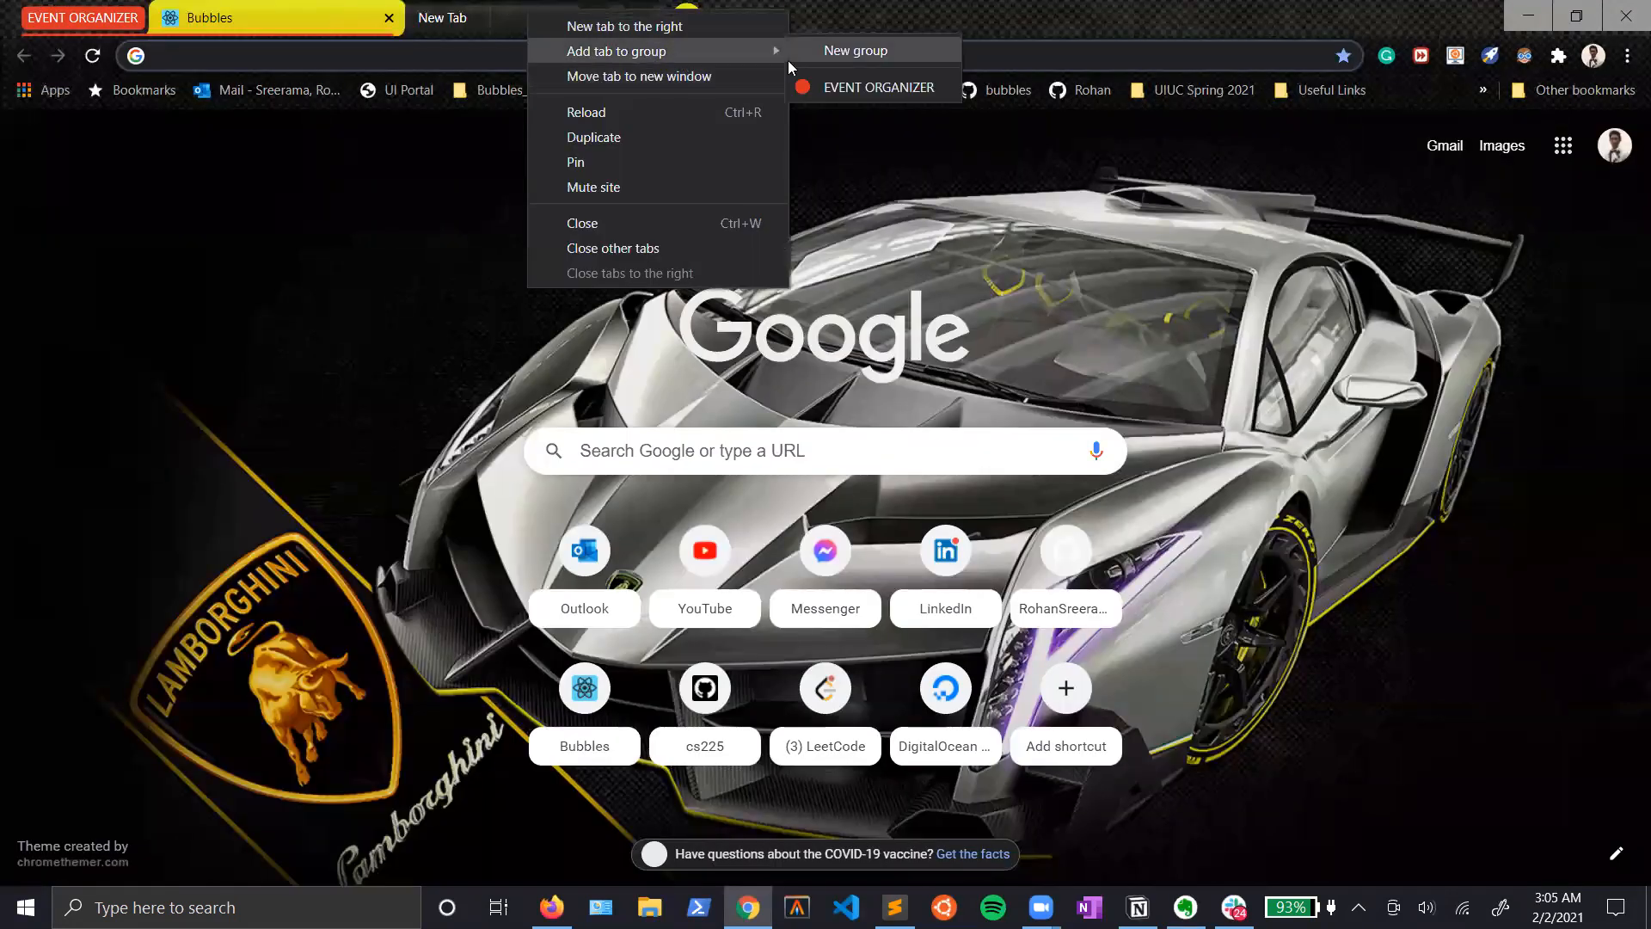
left_click(834, 50)
type("EVENT ATTENDEE")
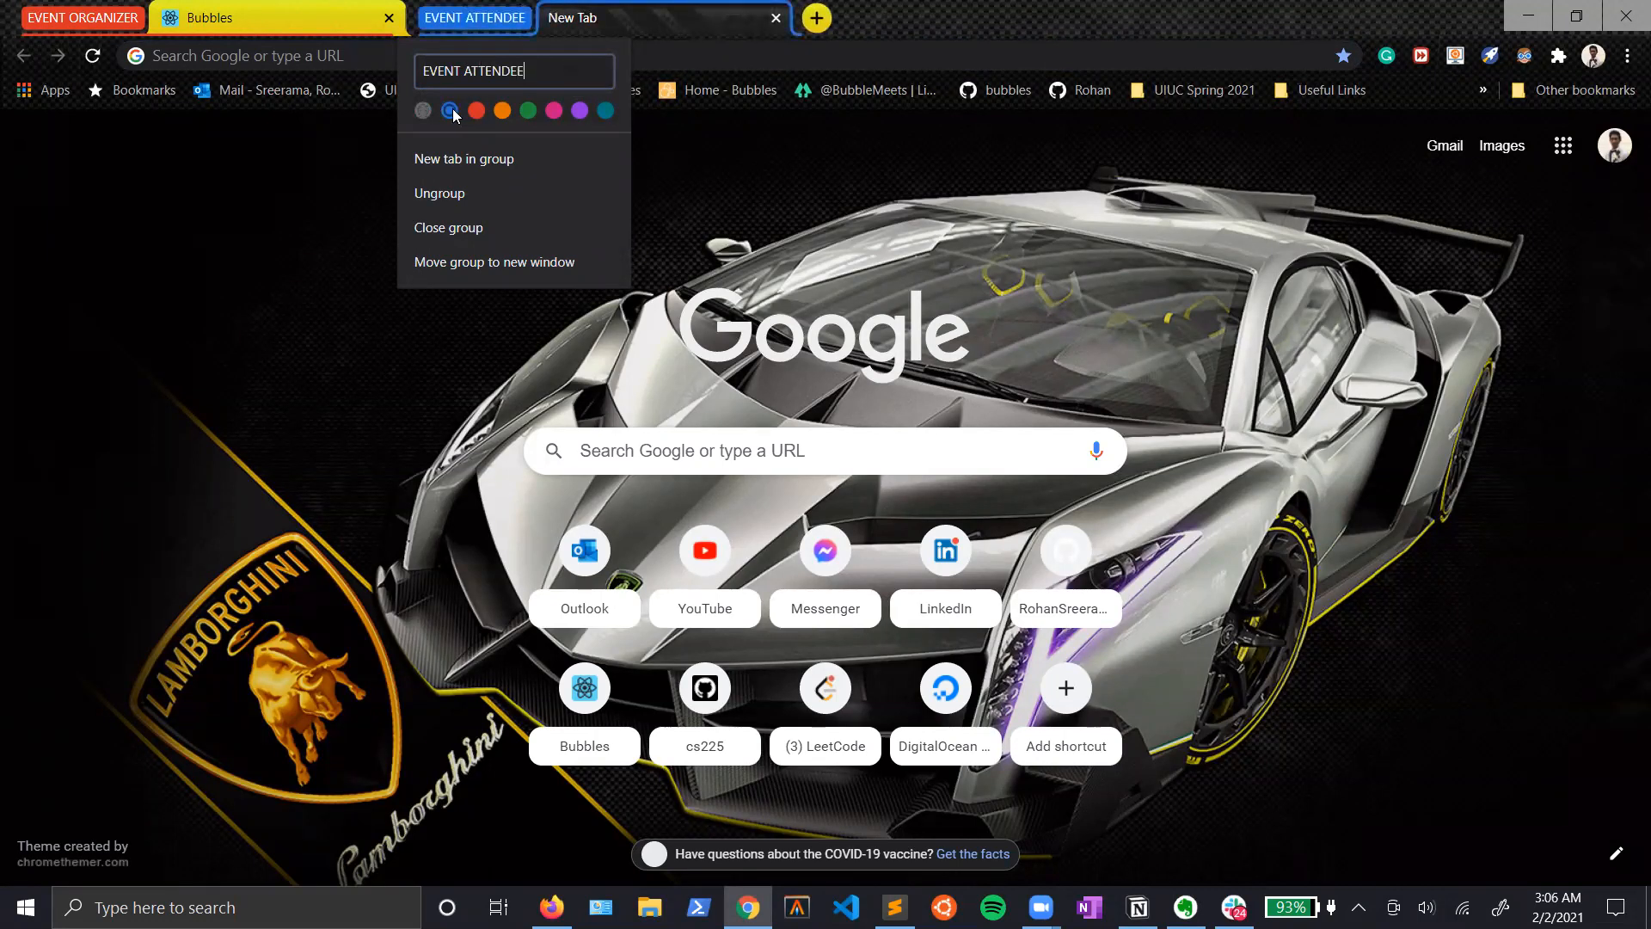
Step: Load eventbubbles.com in the EVENT ATTENDEE tab and sign in to the site
left_click(308, 67)
type("eventbubbles.com")
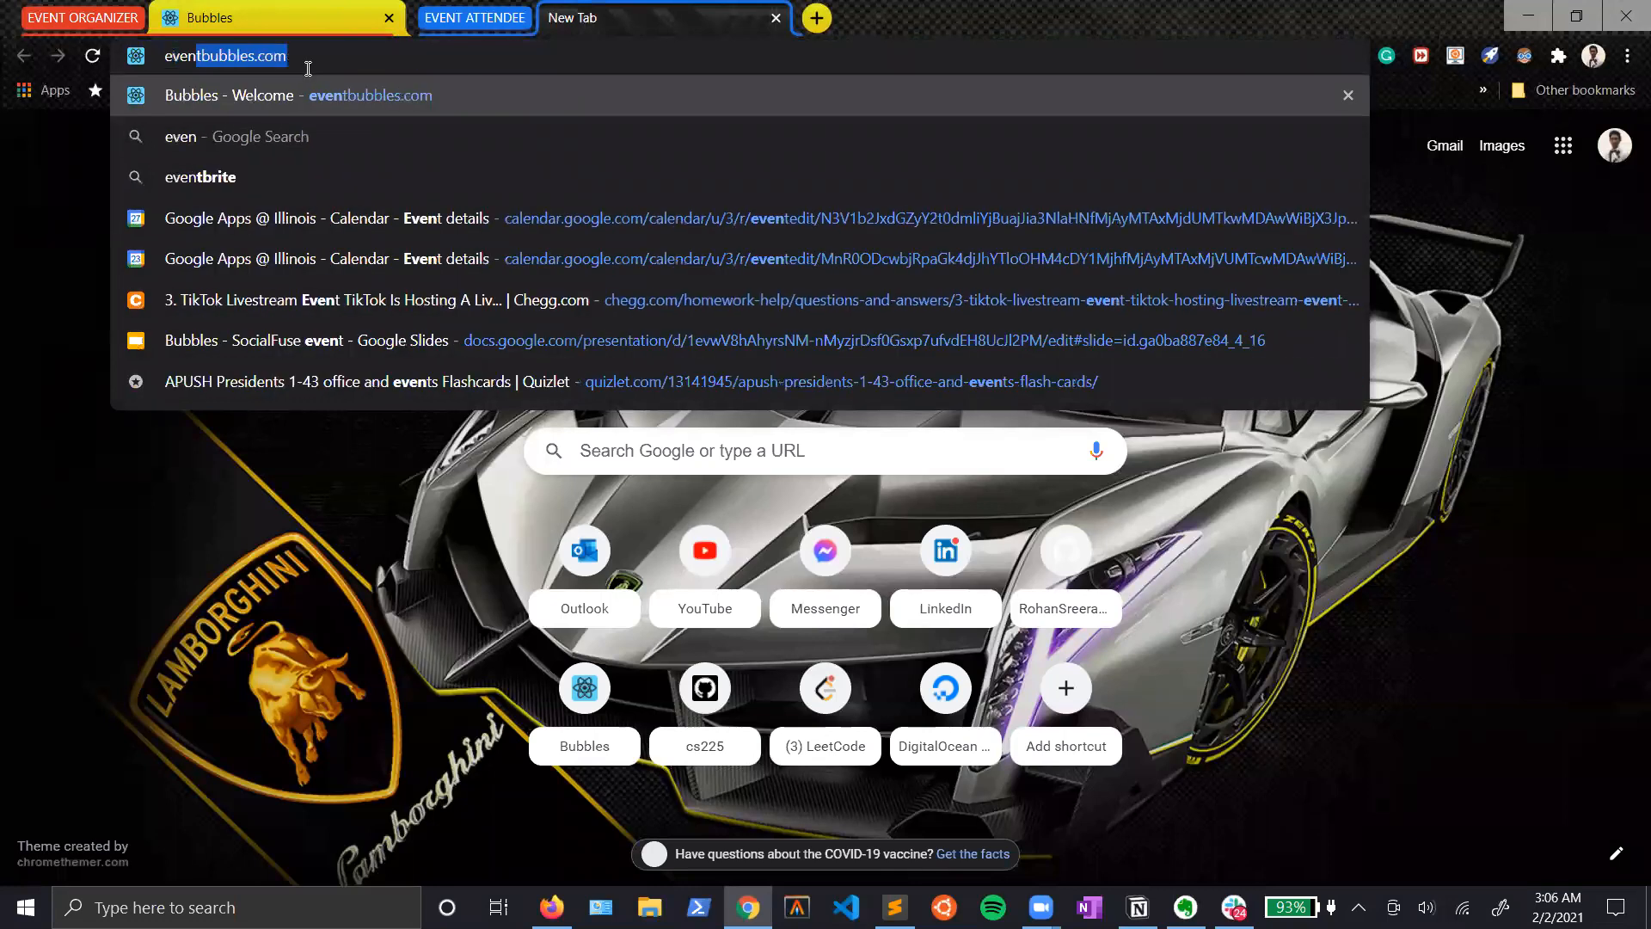
key("Return")
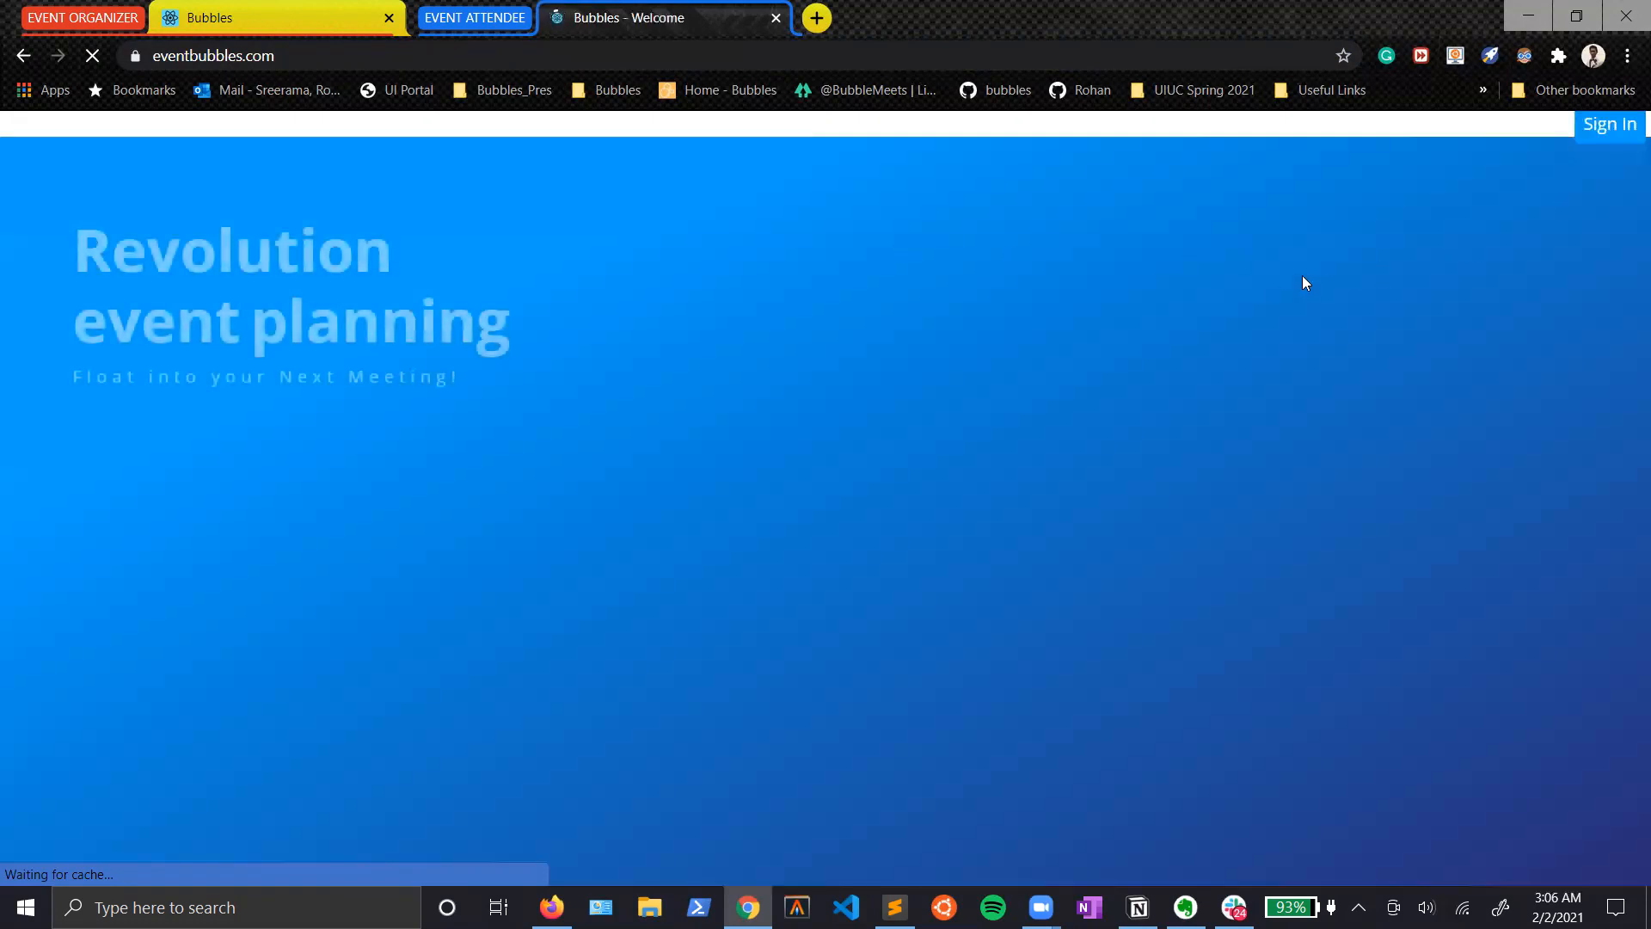
left_click(1628, 156)
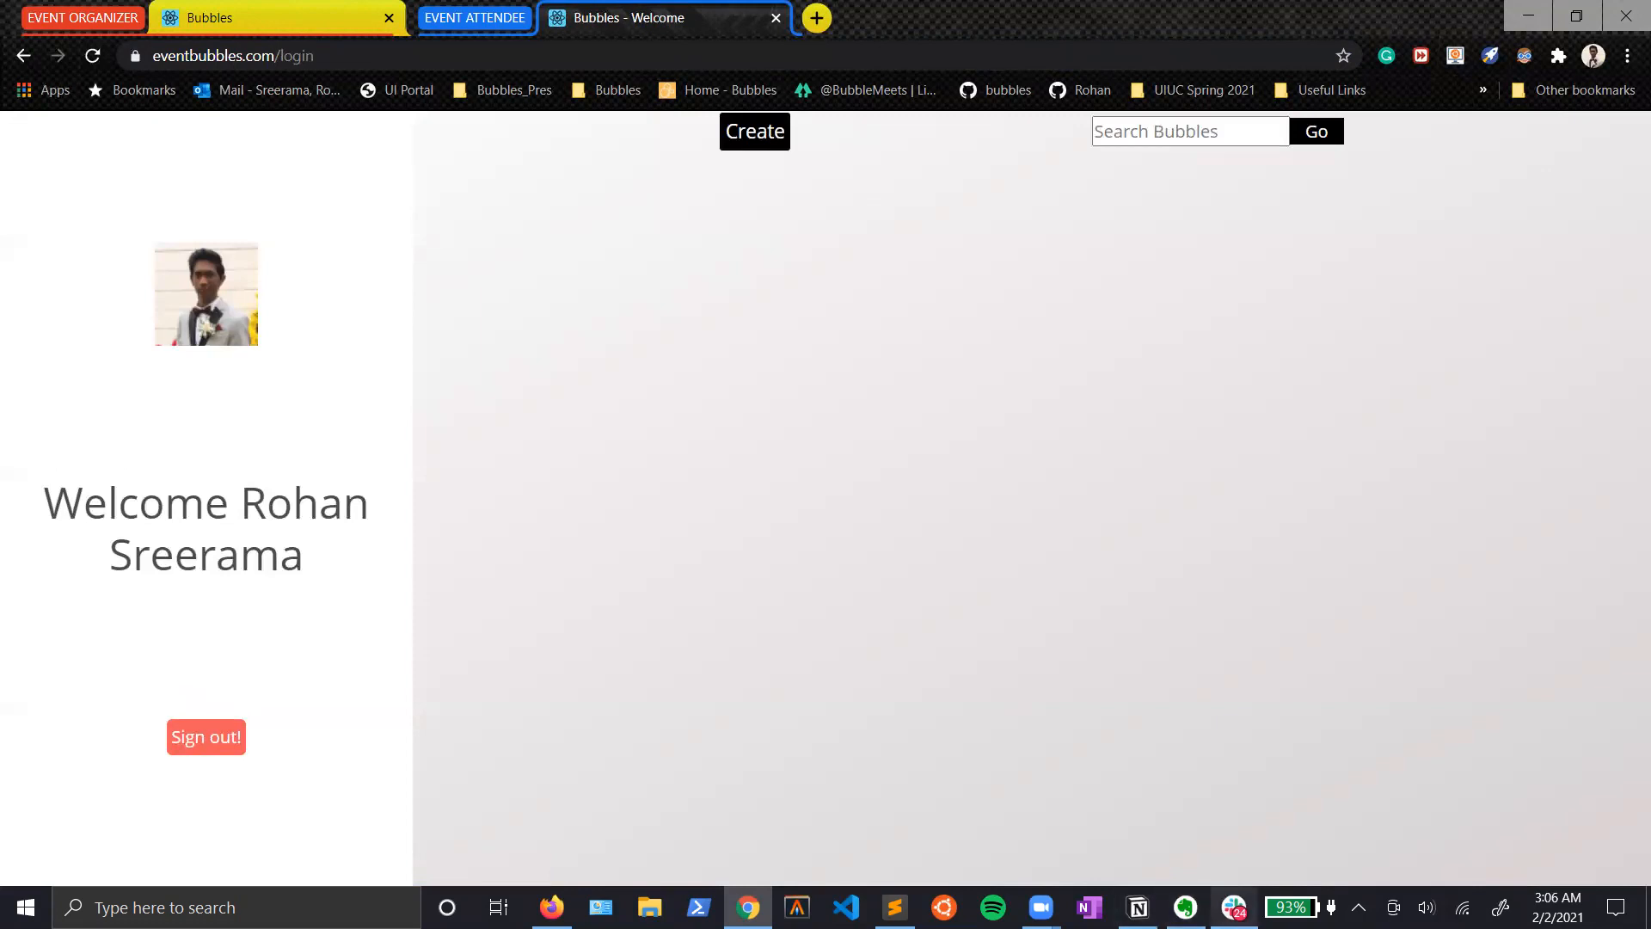
Step: Copy the invitation code from the Evernote note and use it in the Bubbles search to join the bubbleboard as attendee
left_click(1186, 907)
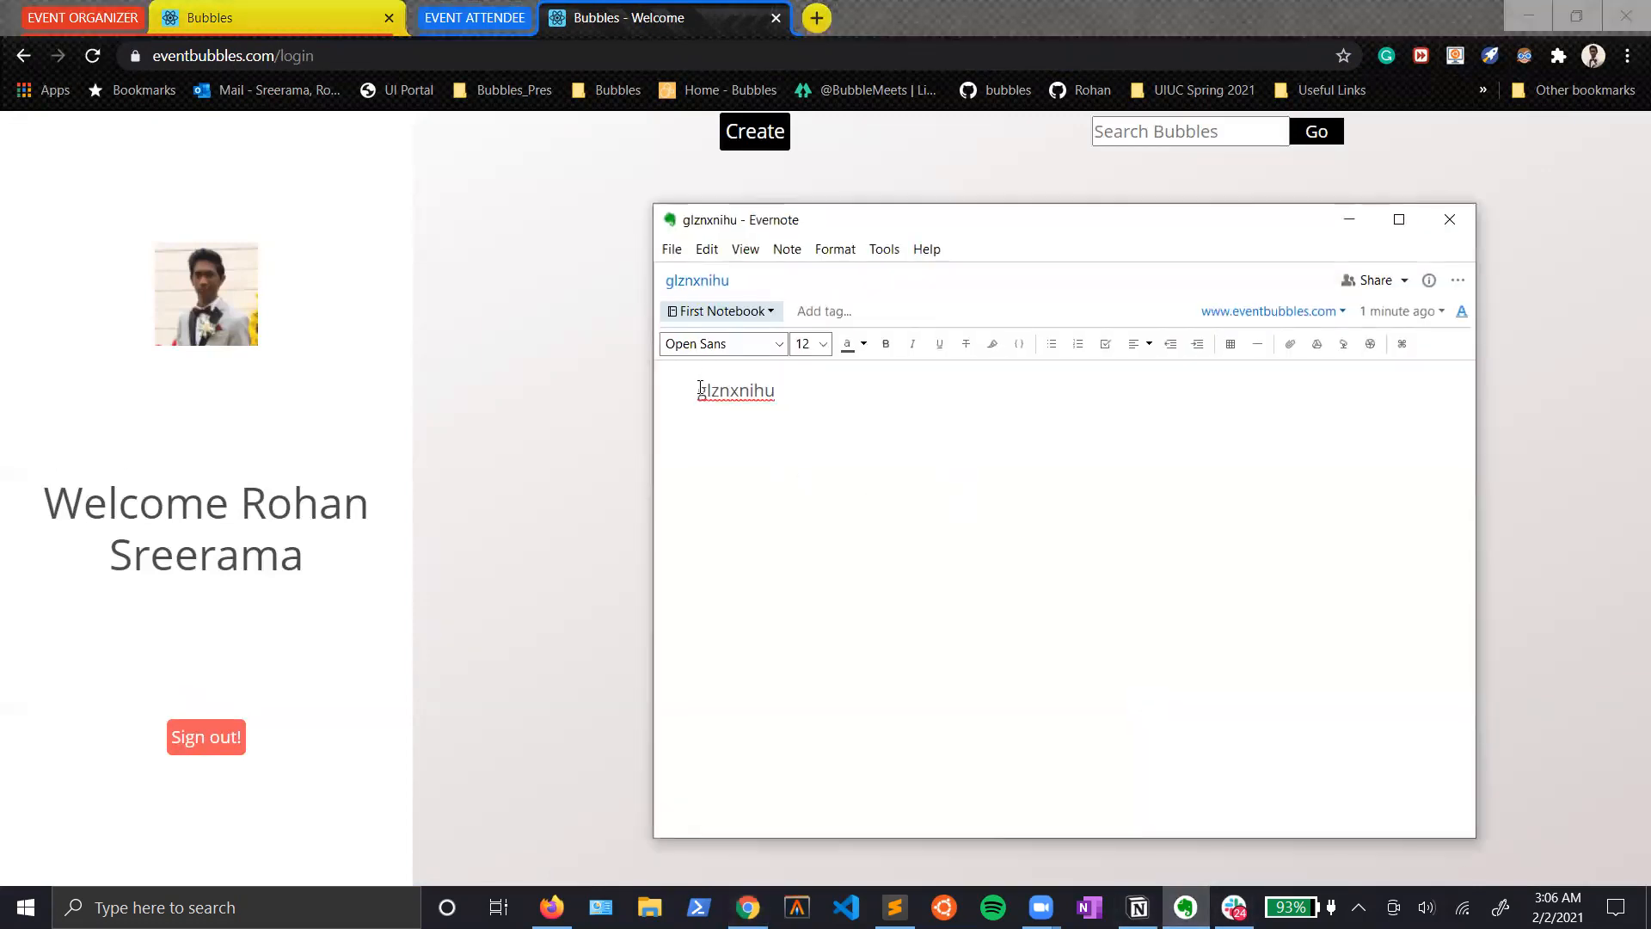
left_click_drag(700, 388, 824, 380)
left_click(1349, 221)
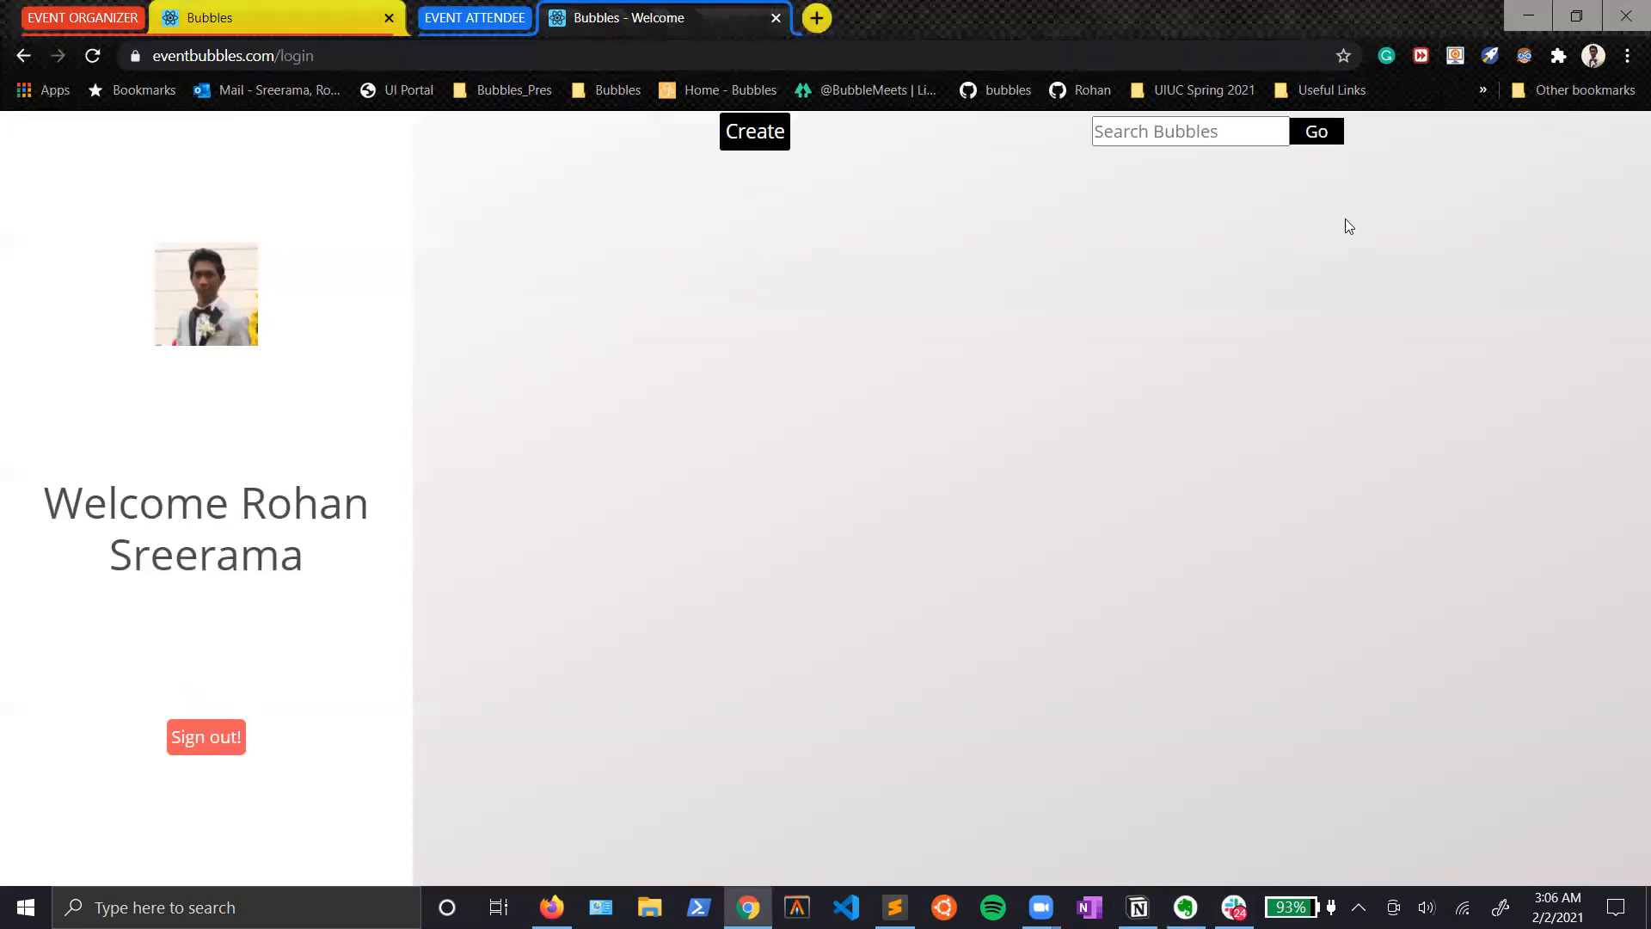
left_click(1110, 136)
key("ctrl+v")
left_click(1306, 138)
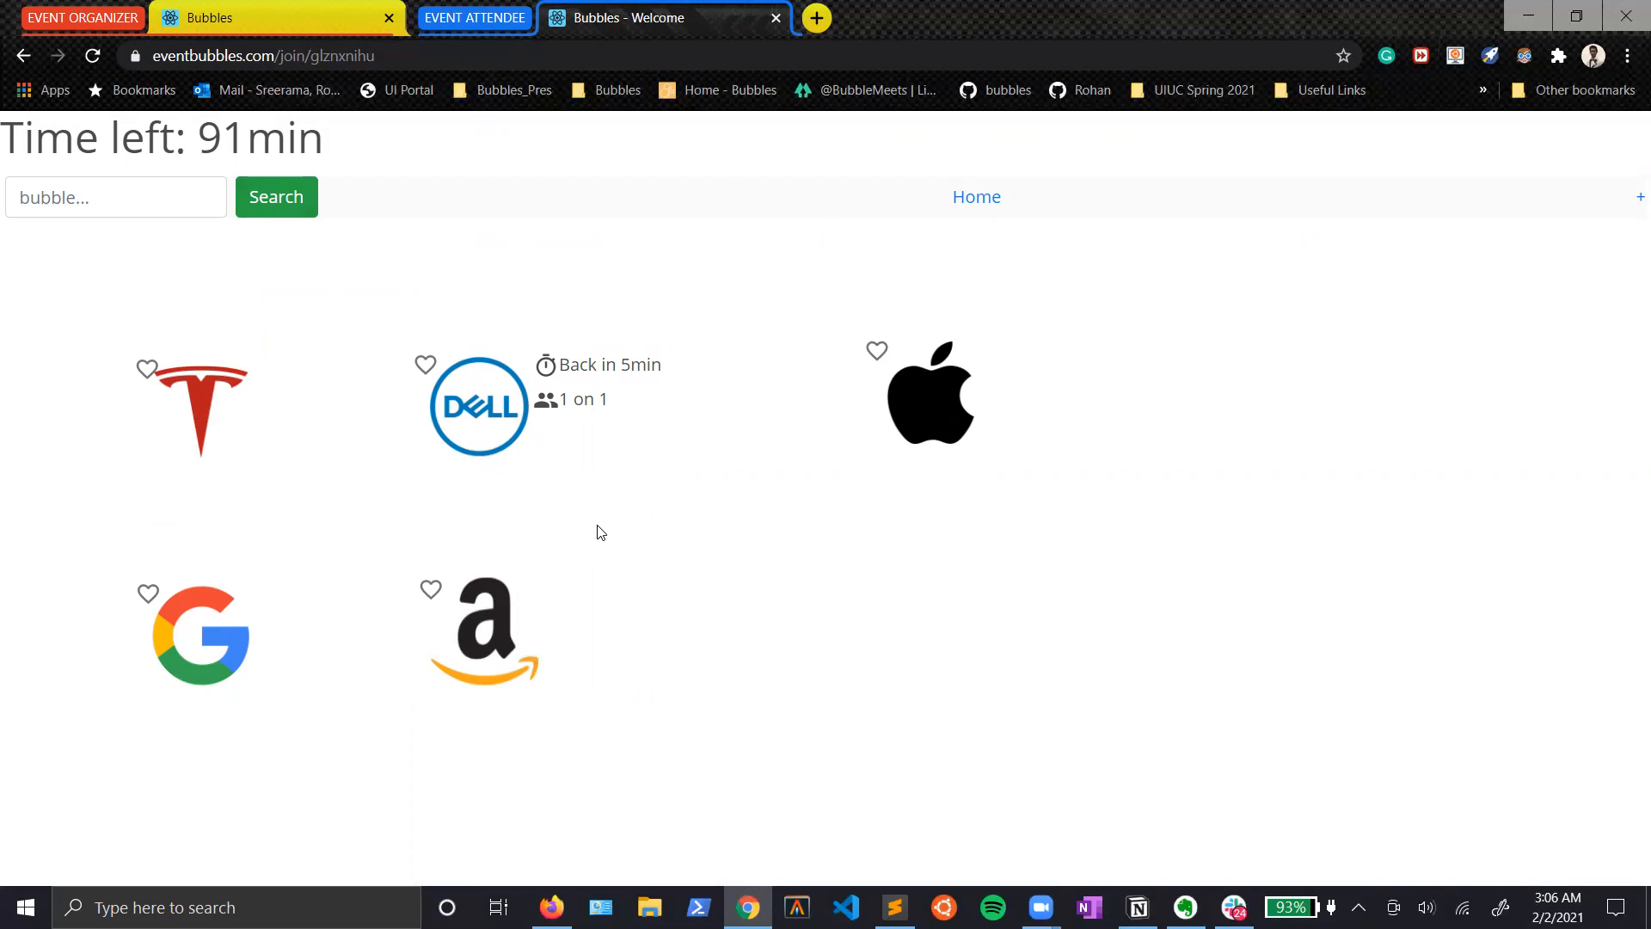
Step: Mark the Apple and Tesla bubbles as favorites and open the Tesla bubble's options
left_click(877, 351)
left_click(147, 368)
left_click(211, 405)
Step: Add a note to the Apple bubble as a reminder to email the contact about Apple internships
right_click(917, 409)
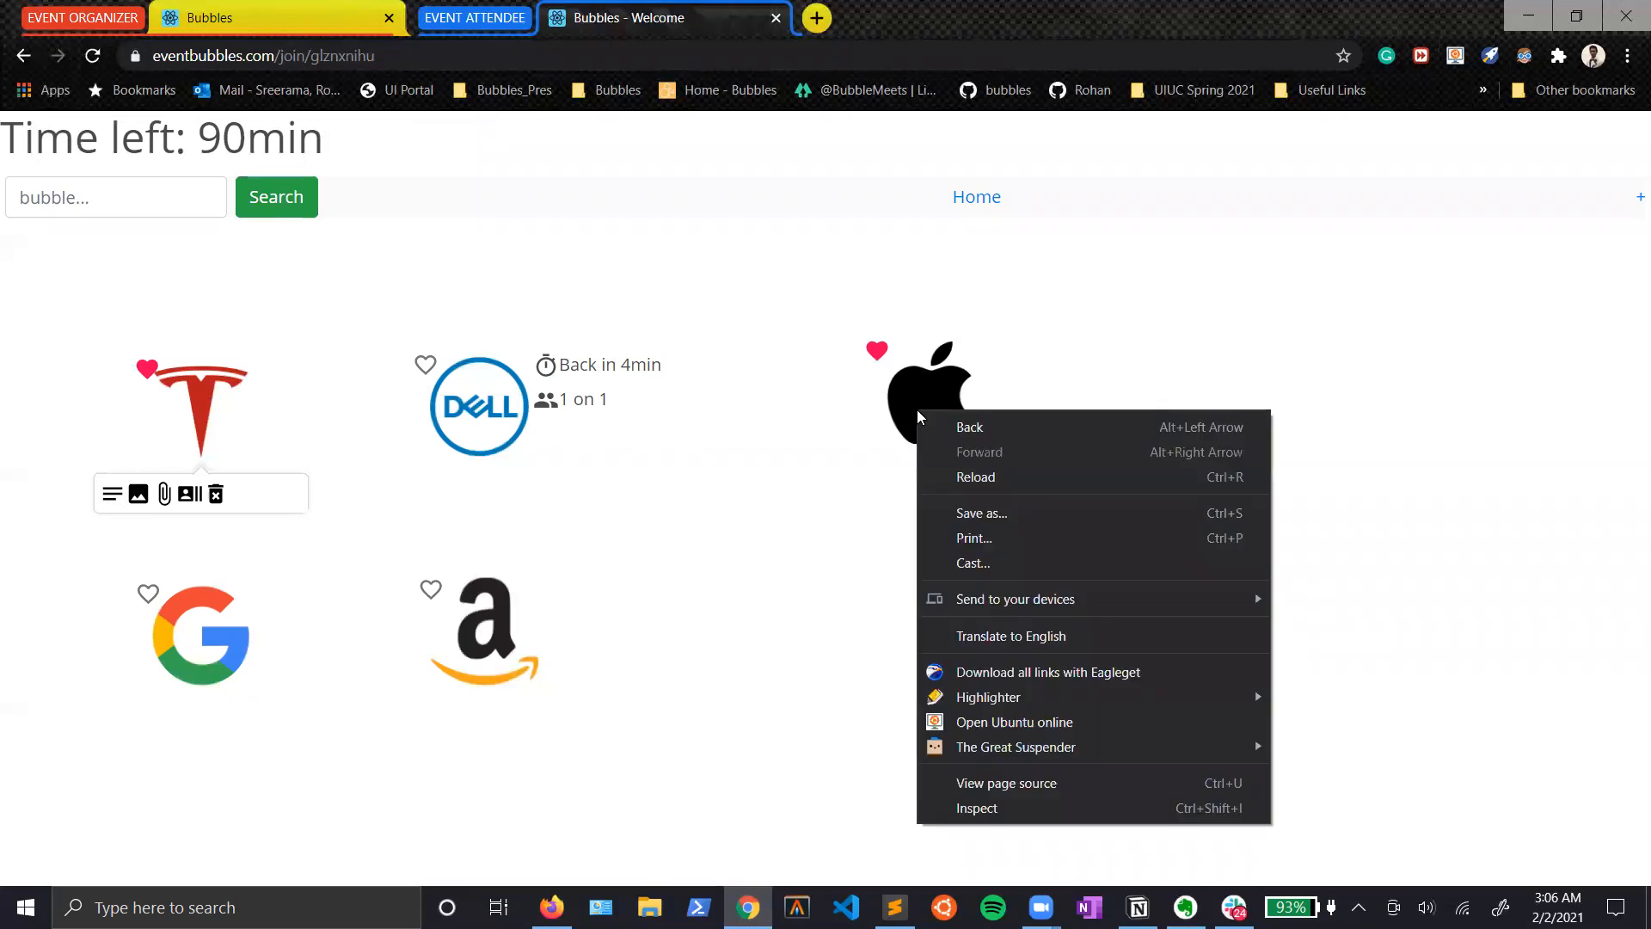
left_click(841, 462)
left_click(916, 418)
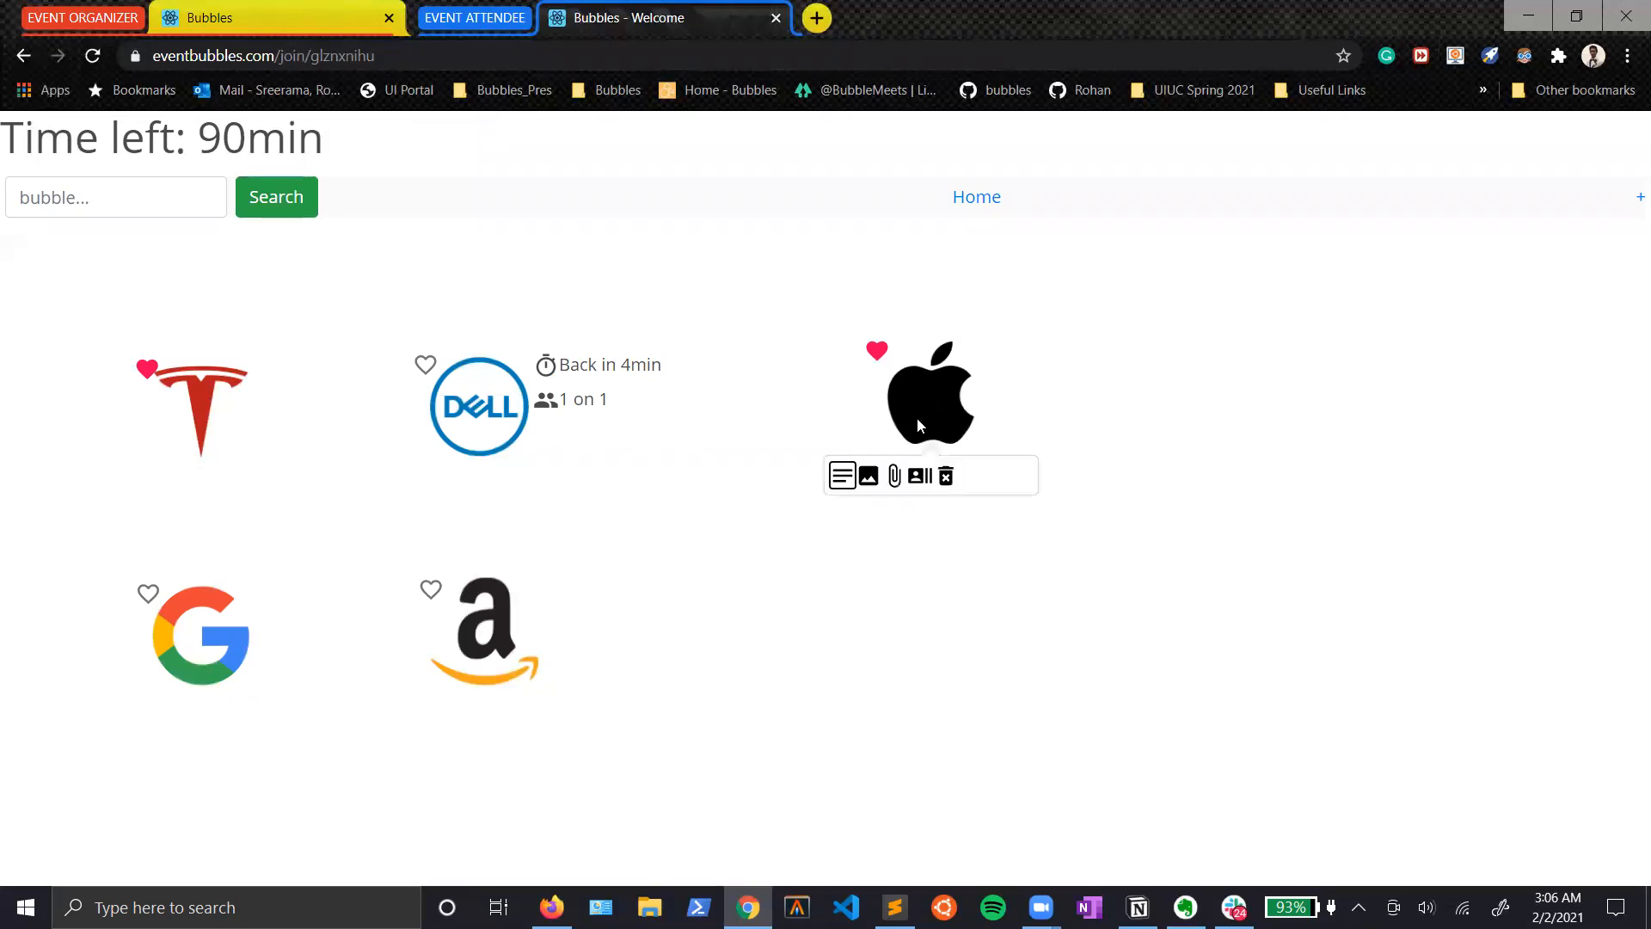
left_click(841, 476)
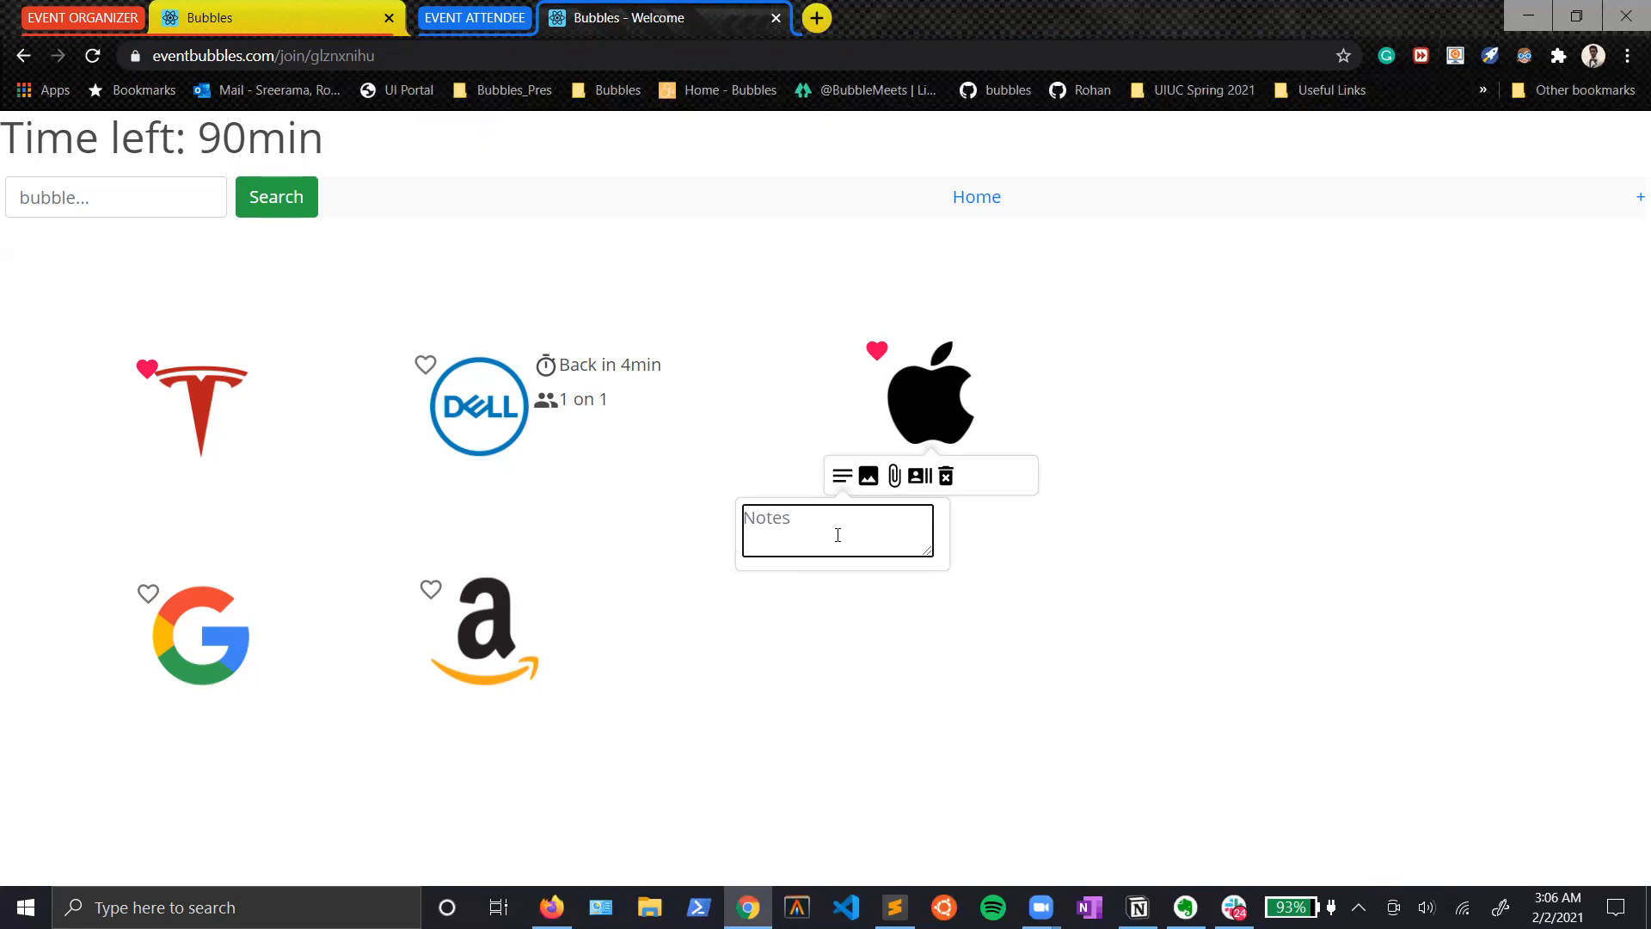
type("Email Dan about Apple internships")
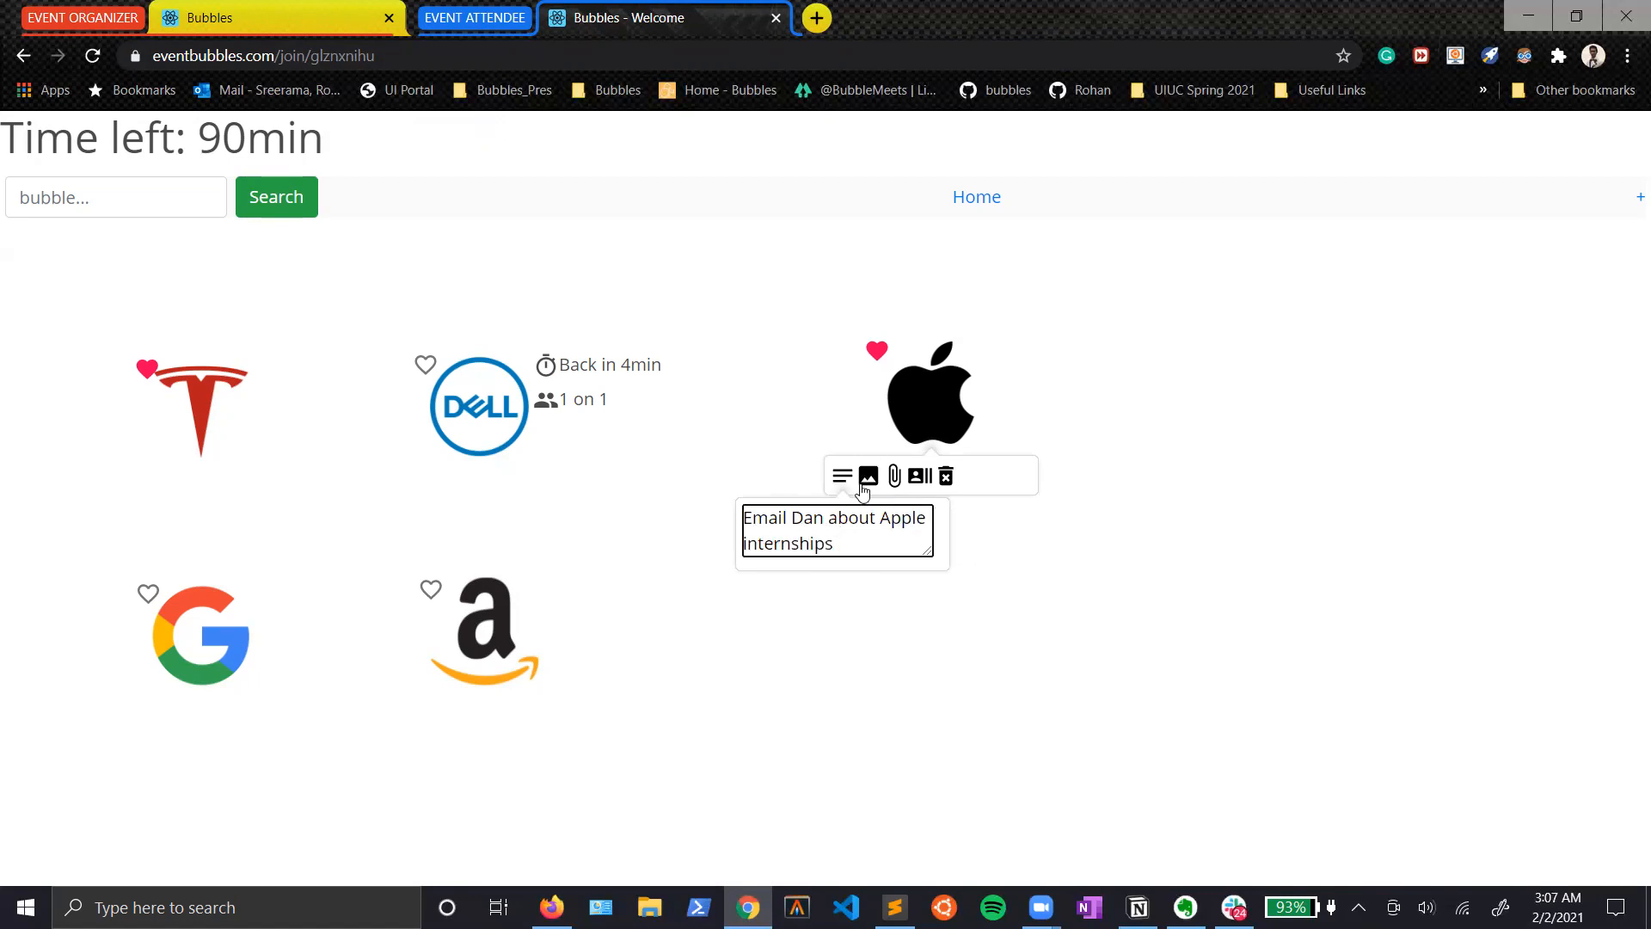
Step: Upload Numerator Resume.pdf from the Resume folder in Documents to the Apple bubble, and close the bubble's options
left_click(897, 476)
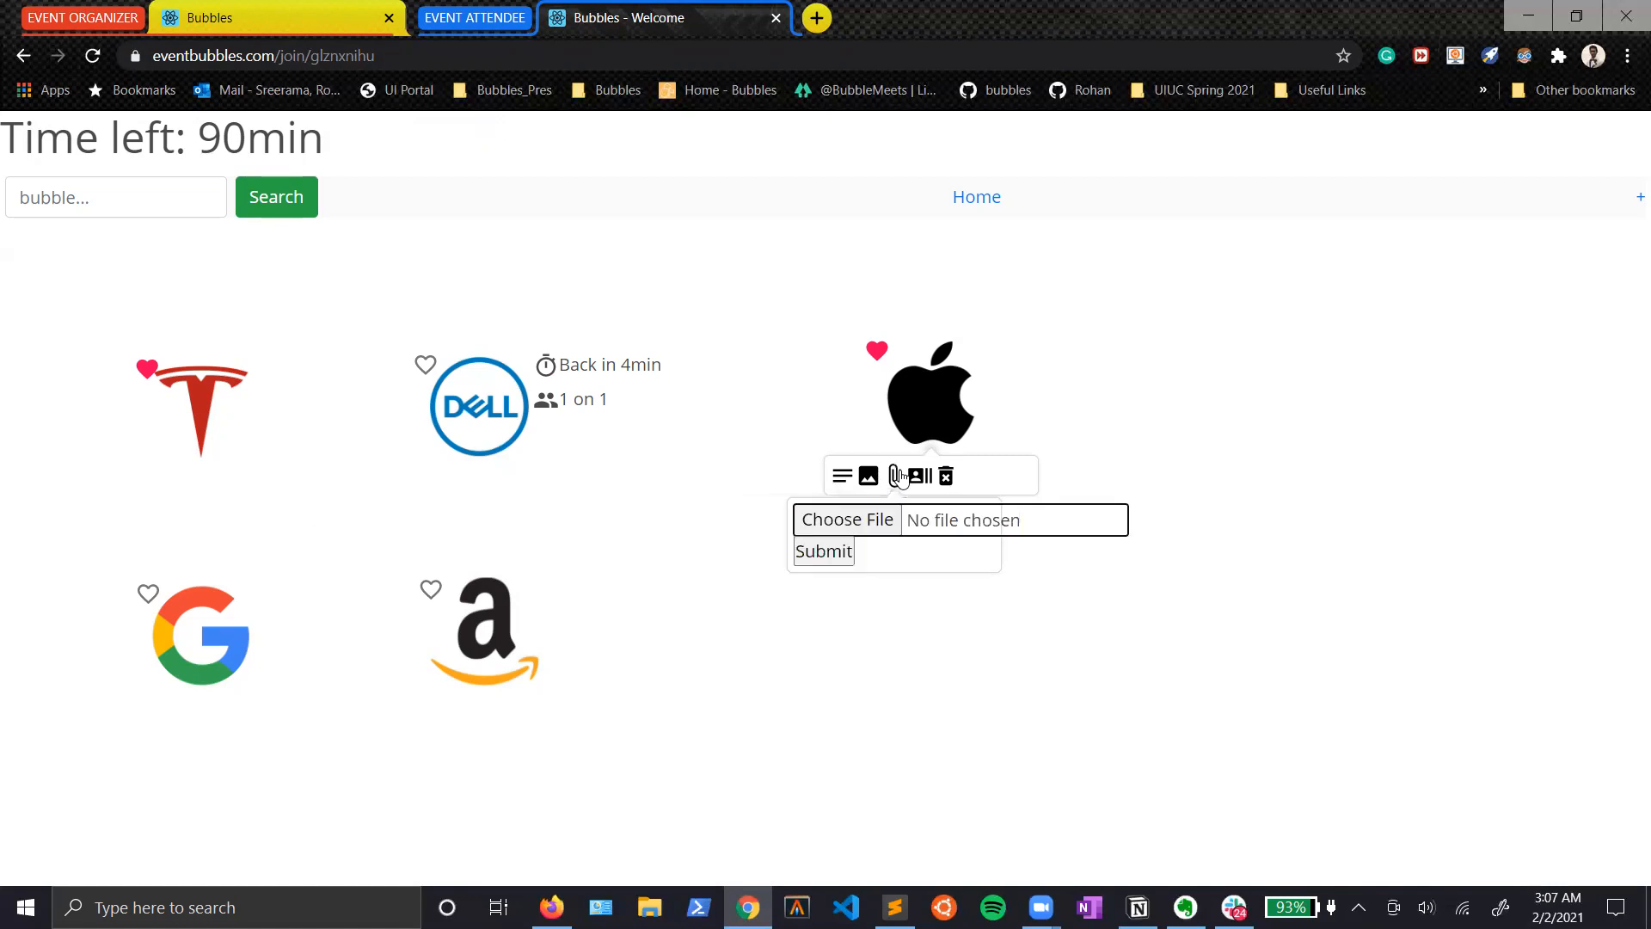
left_click(886, 522)
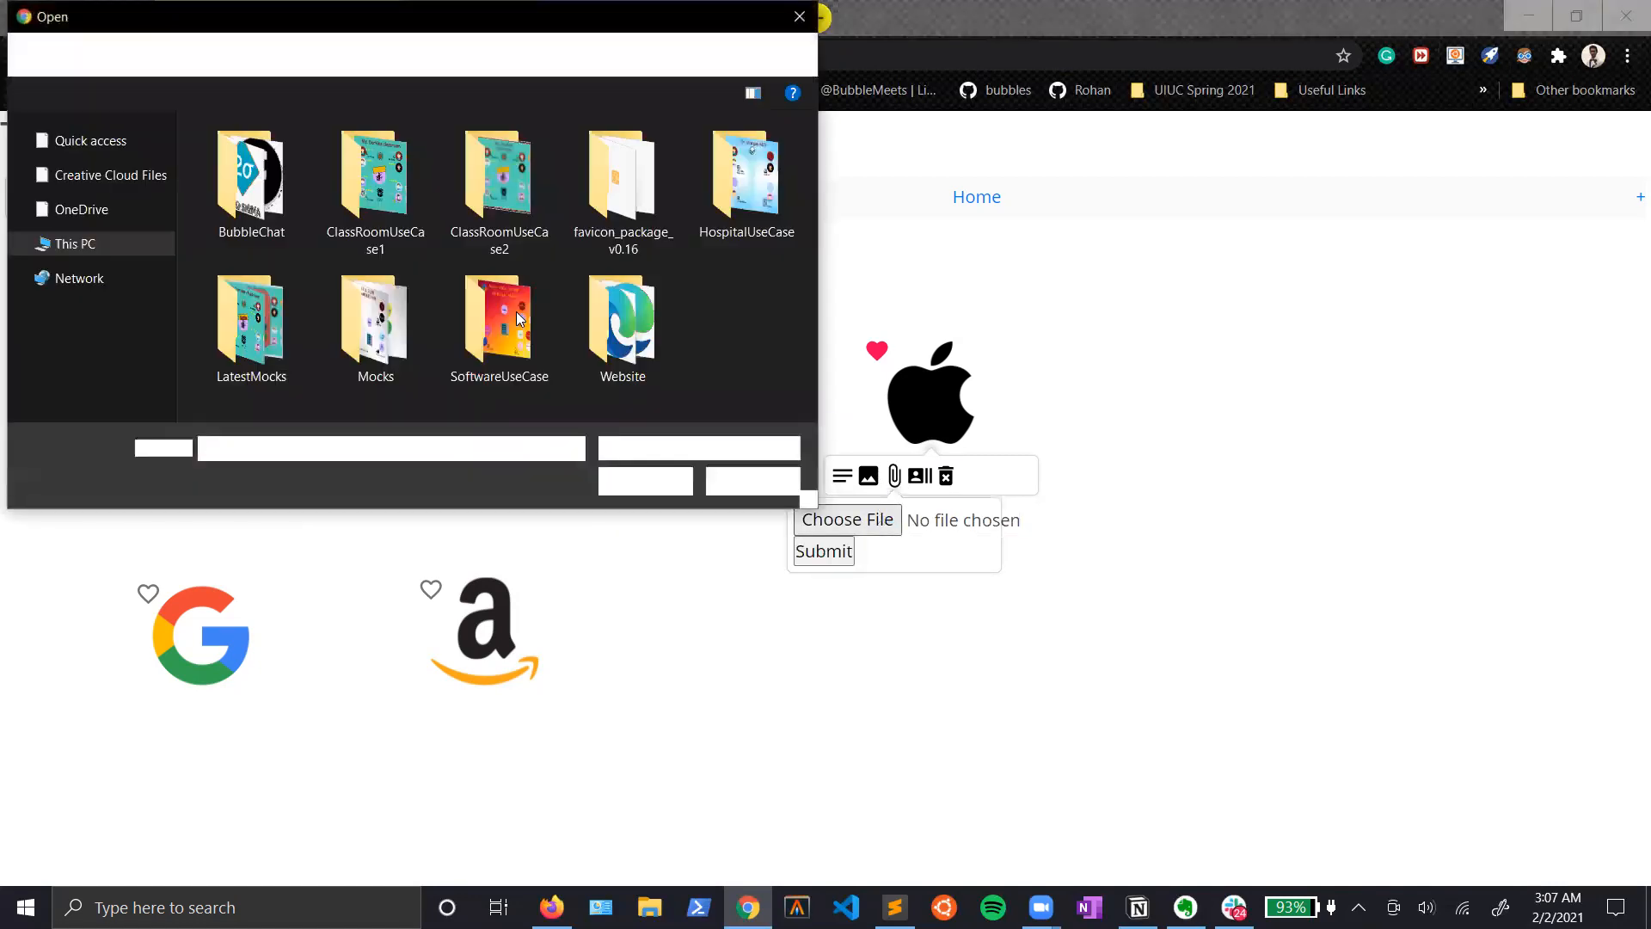
left_click(96, 246)
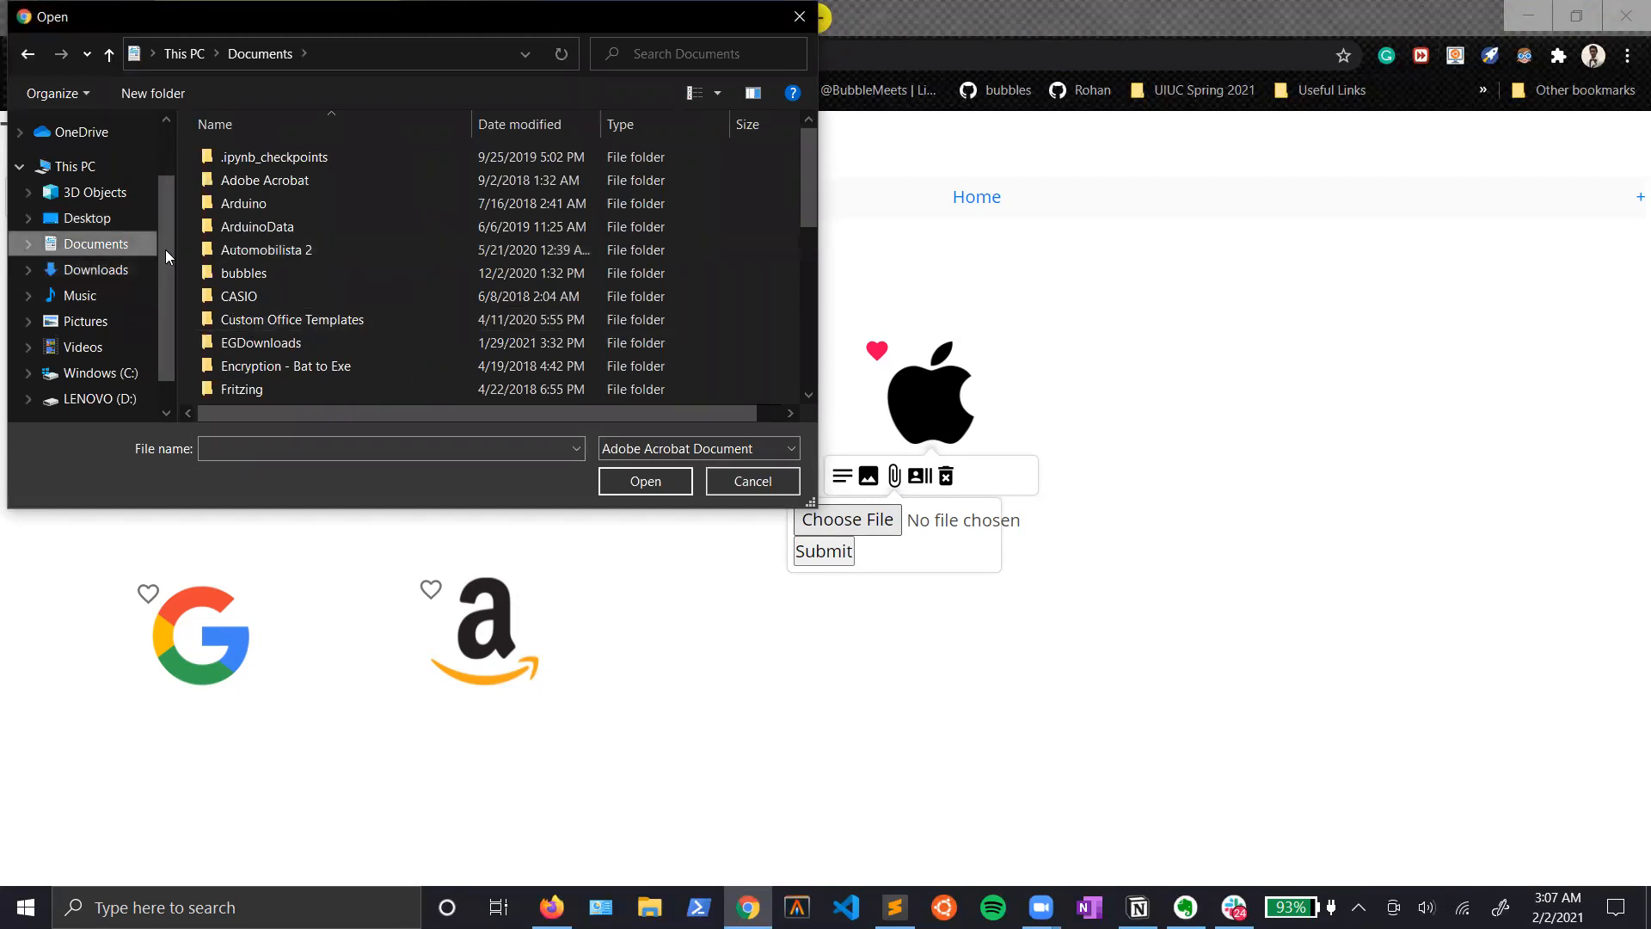
scroll(267, 344, "down", 6)
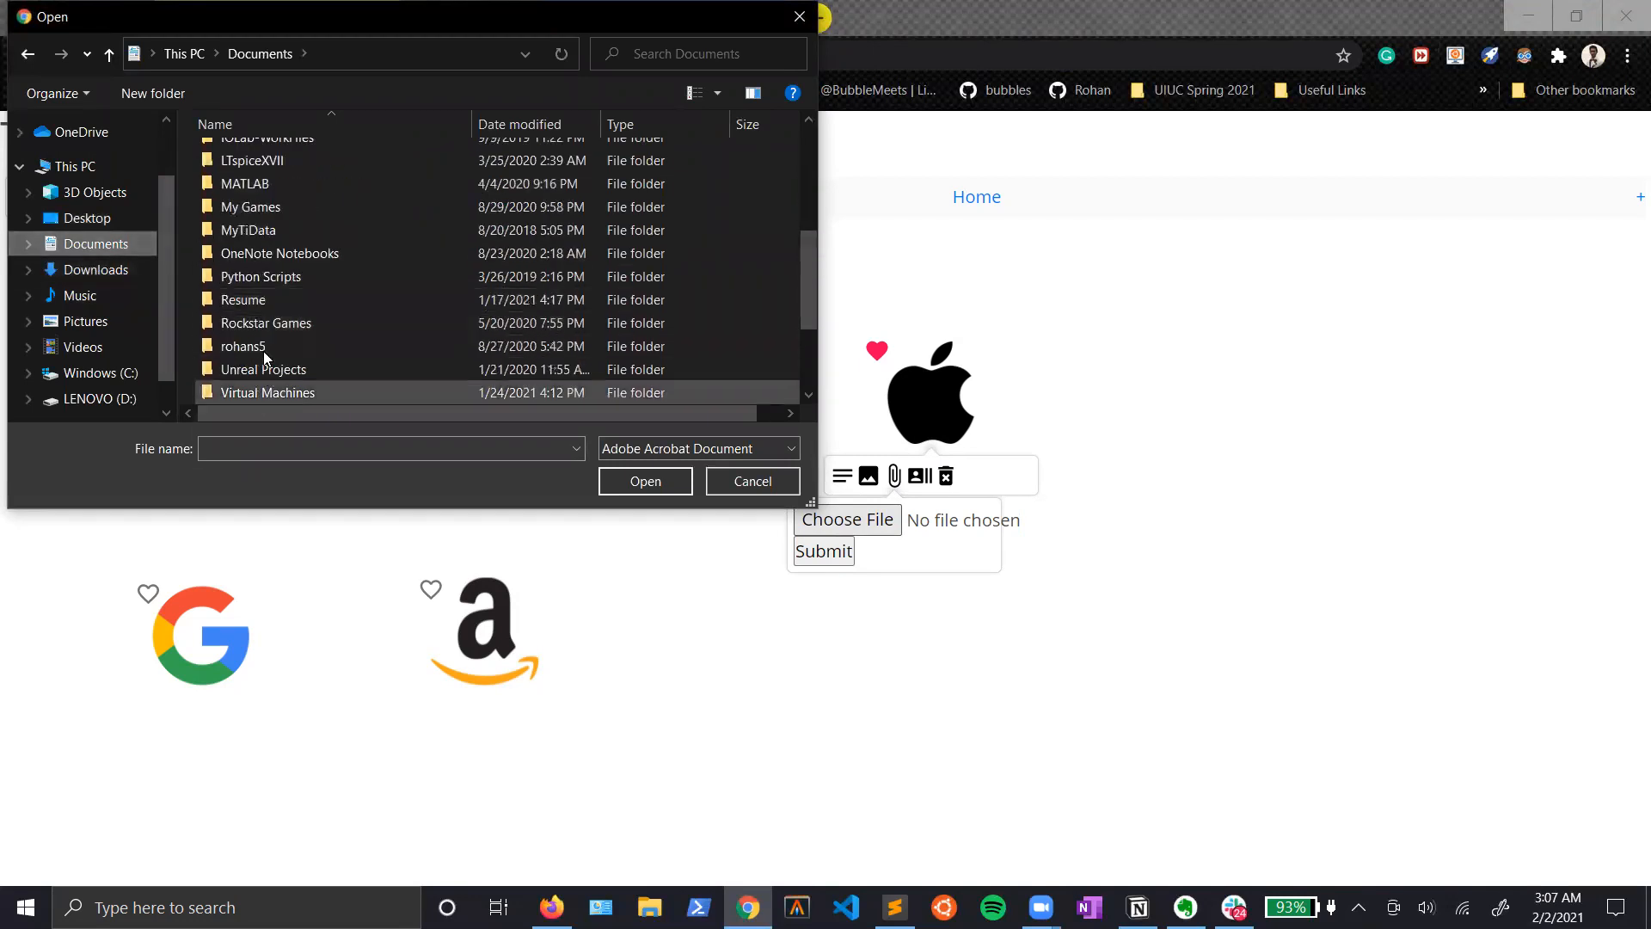
double_click(245, 300)
scroll(275, 323, "down", 4)
left_click(275, 300)
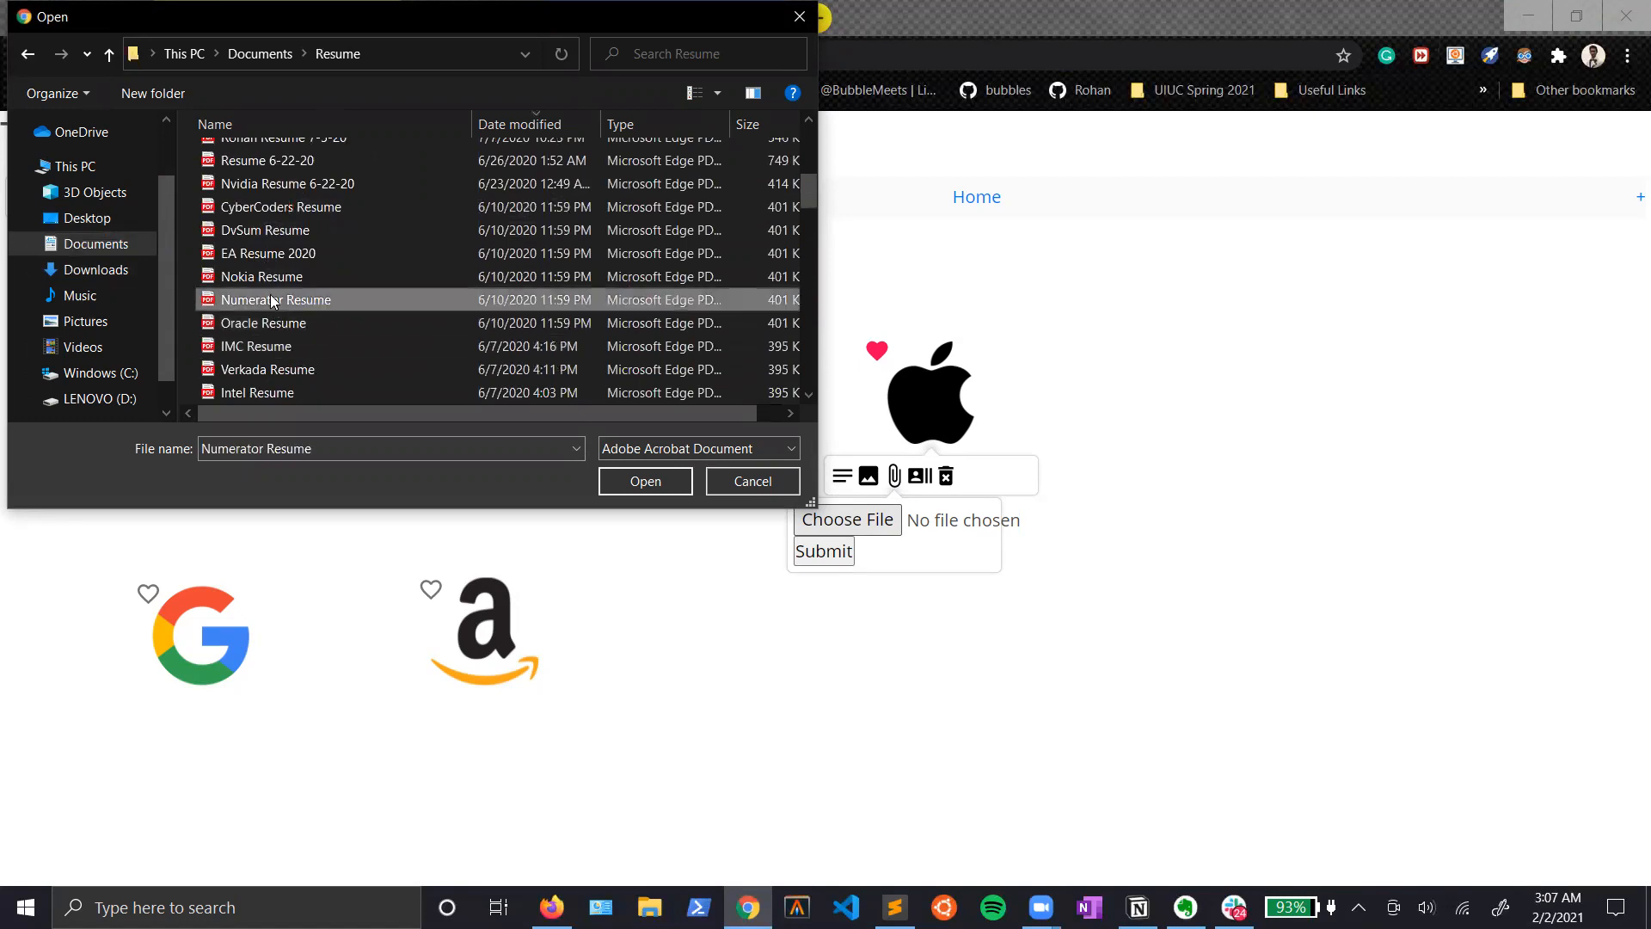
left_click(645, 481)
left_click(828, 553)
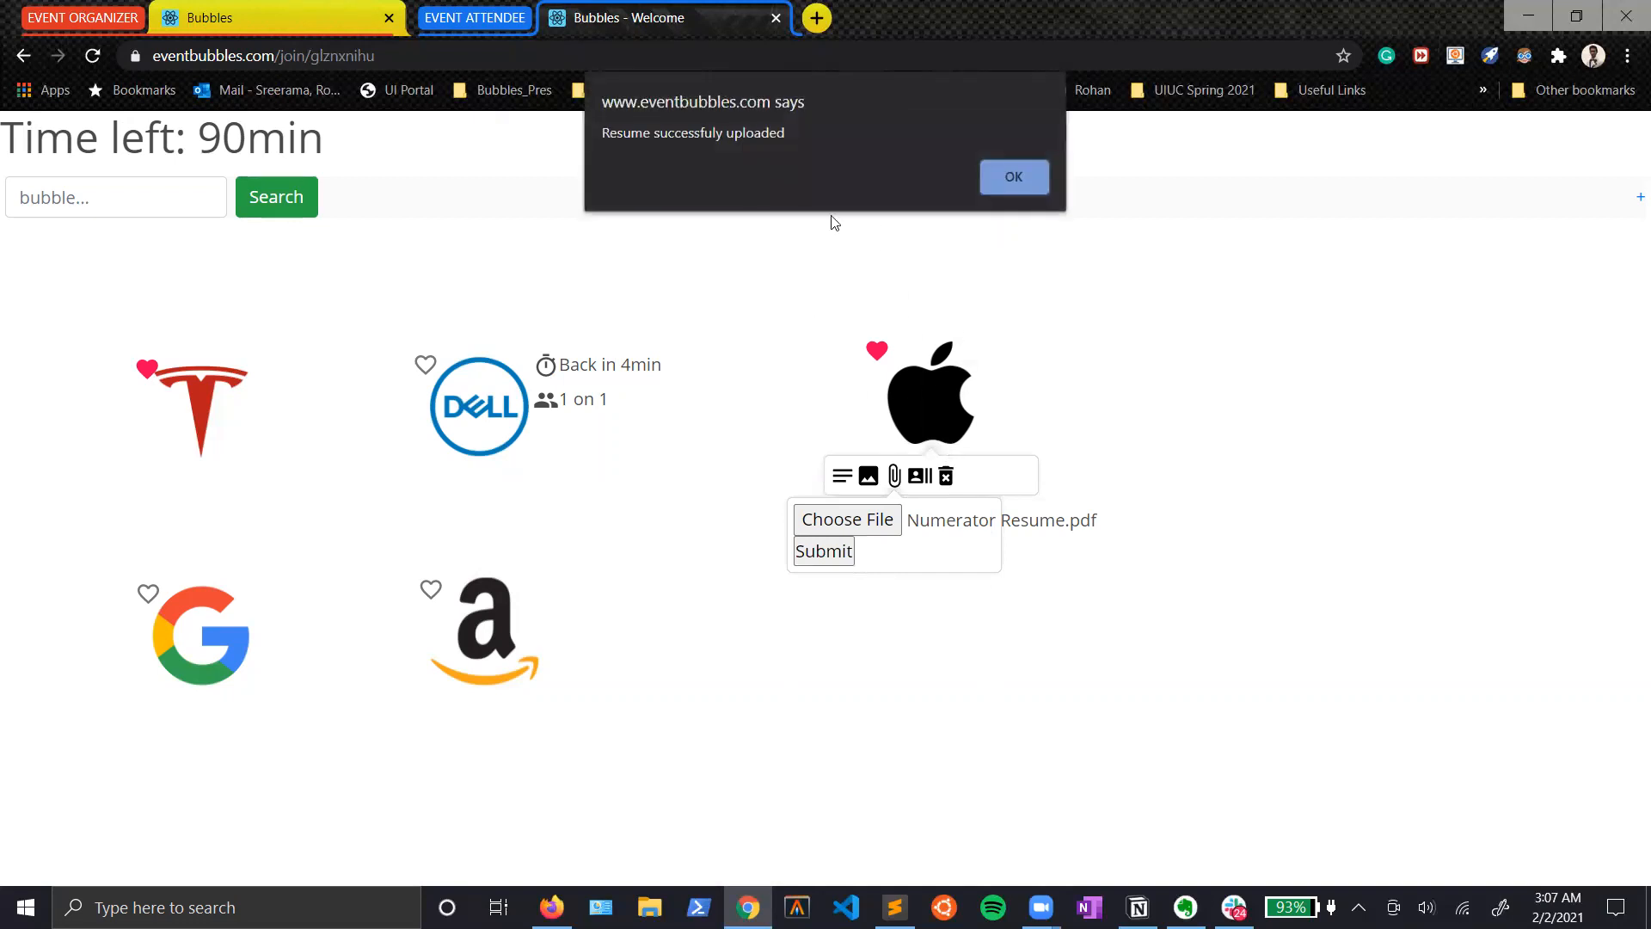
left_click(1015, 175)
left_click(609, 303)
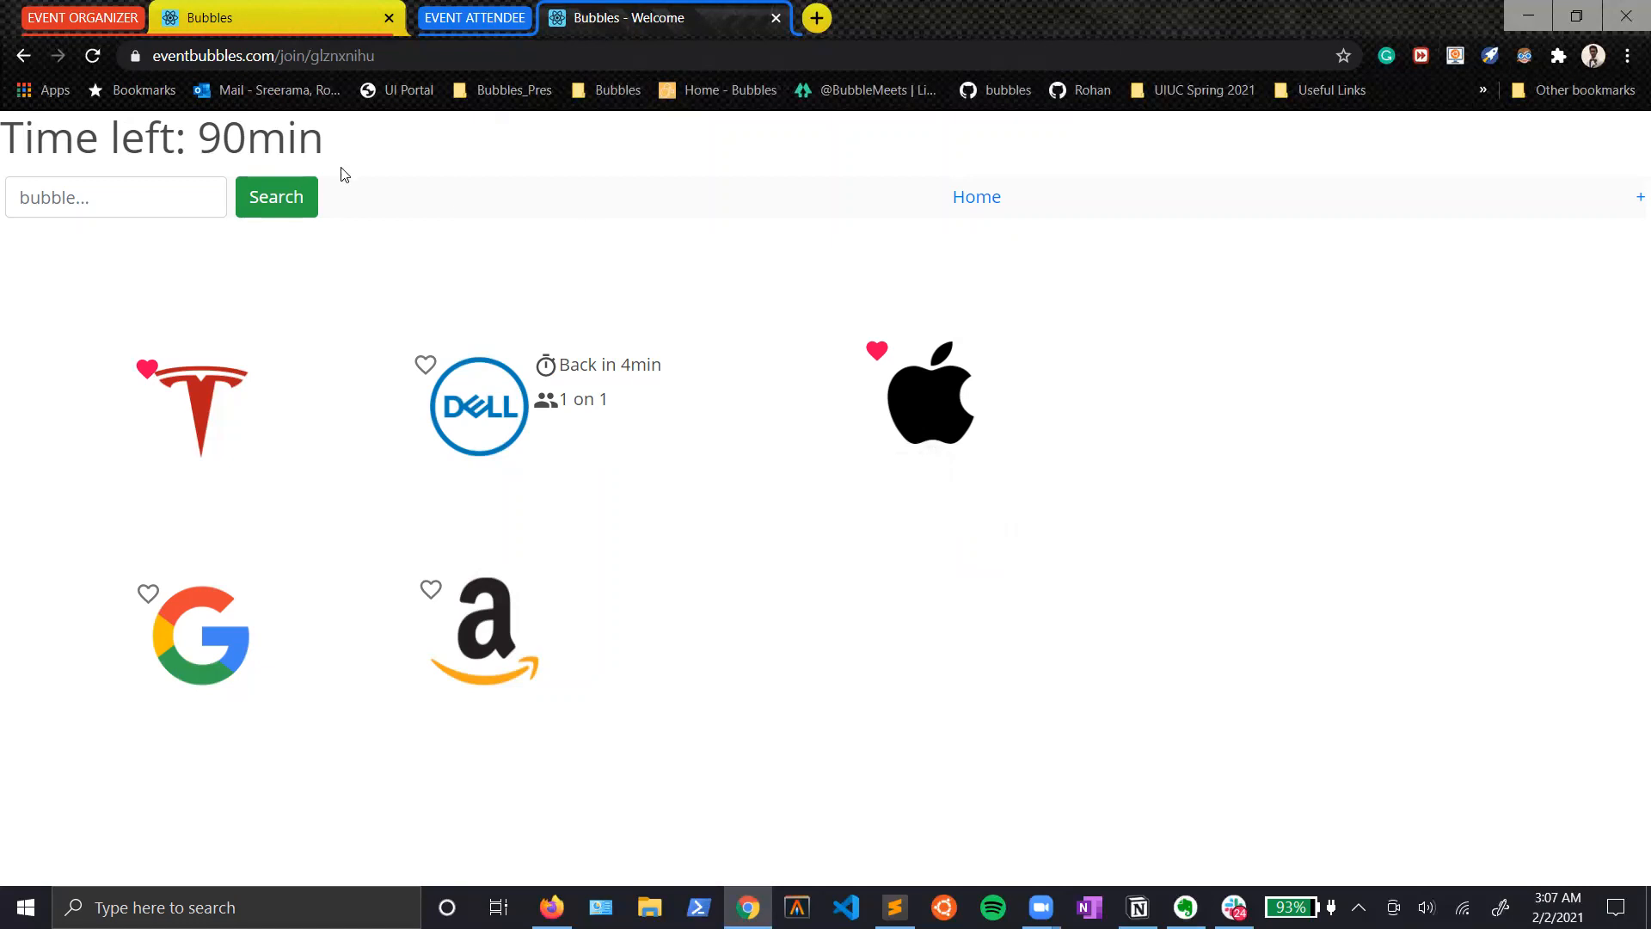
Step: Reload the EVENT ORGANIZER bubbleboard and view the resumes submitted to the Apple bubble
left_click(254, 10)
left_click(92, 55)
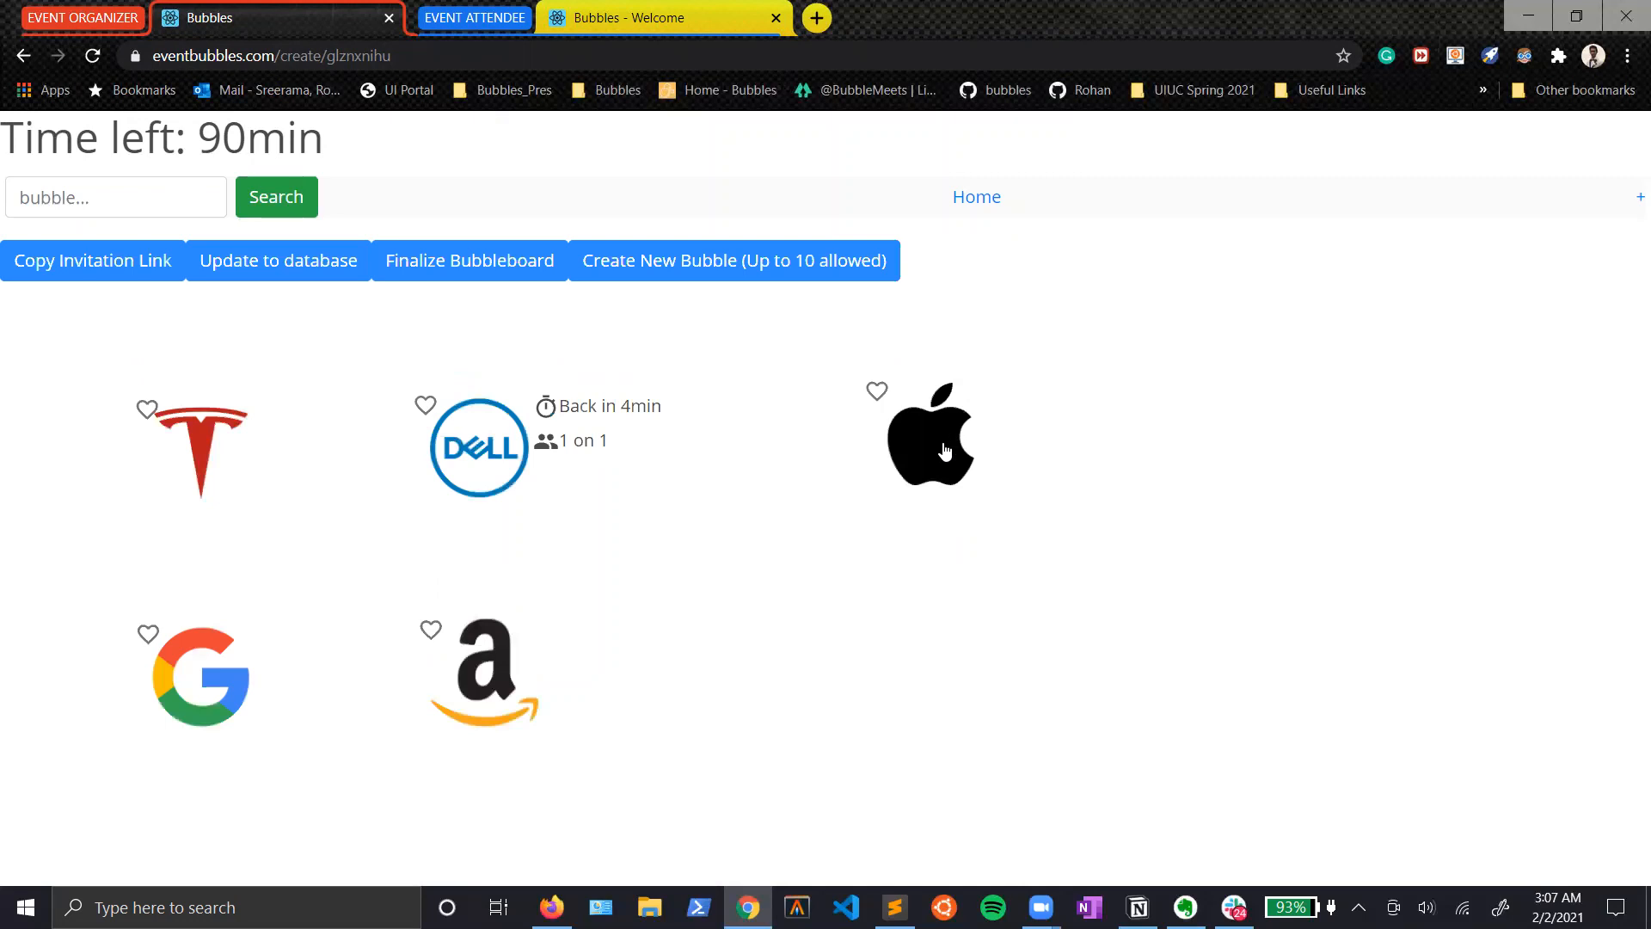
mouse_move(942, 441)
left_click(947, 519)
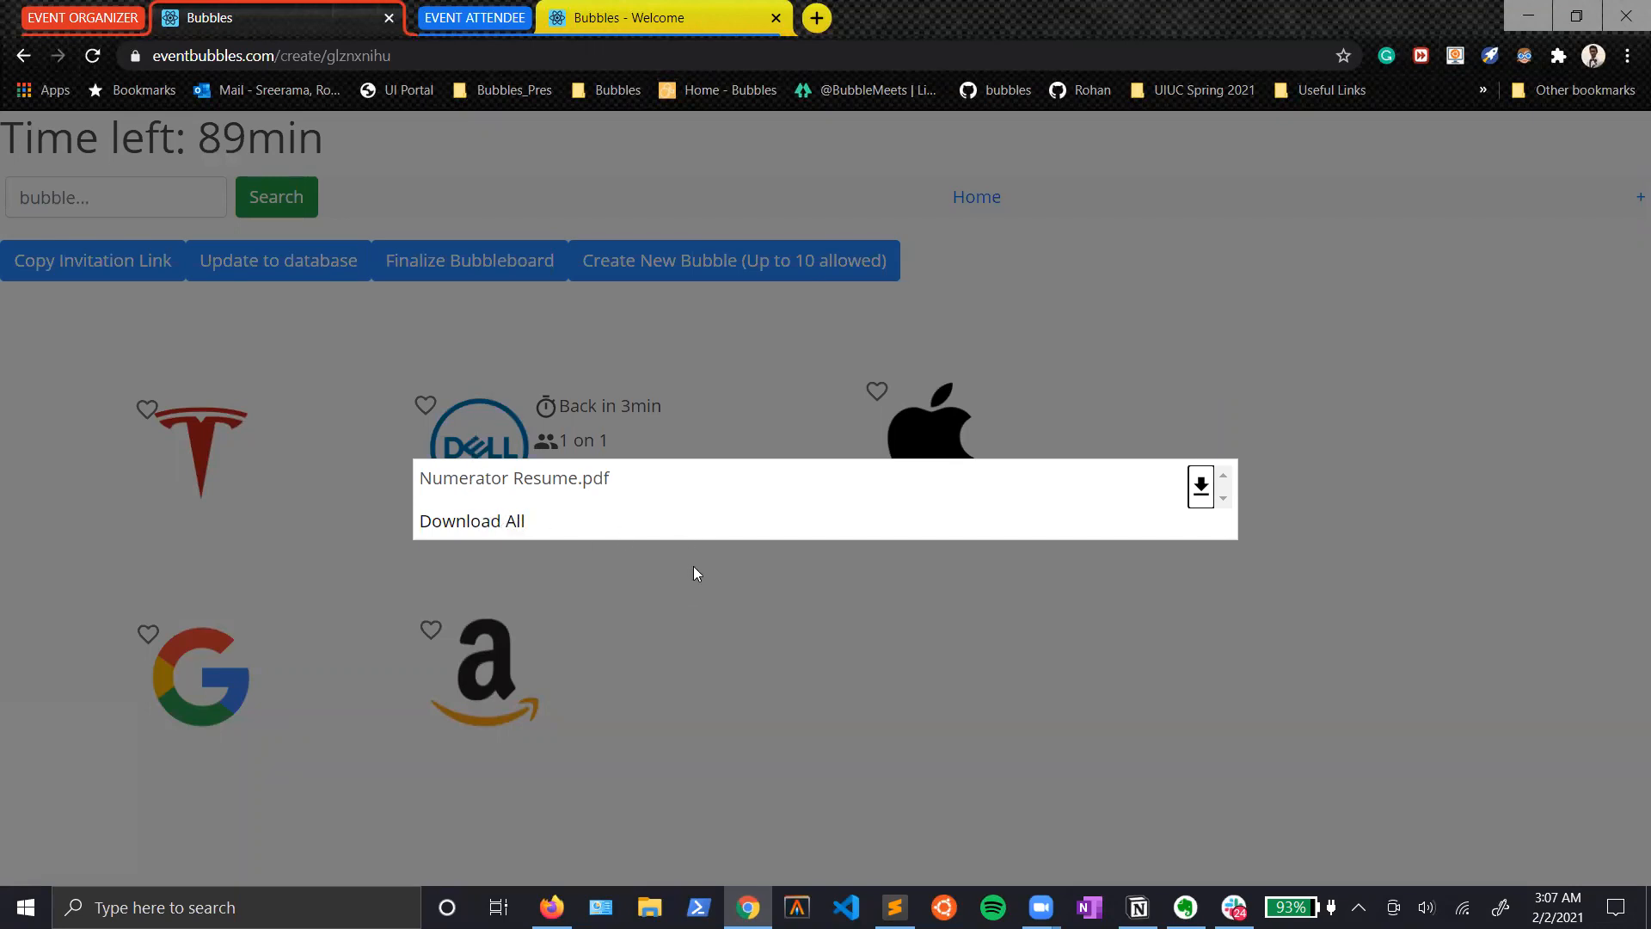
left_click(749, 578)
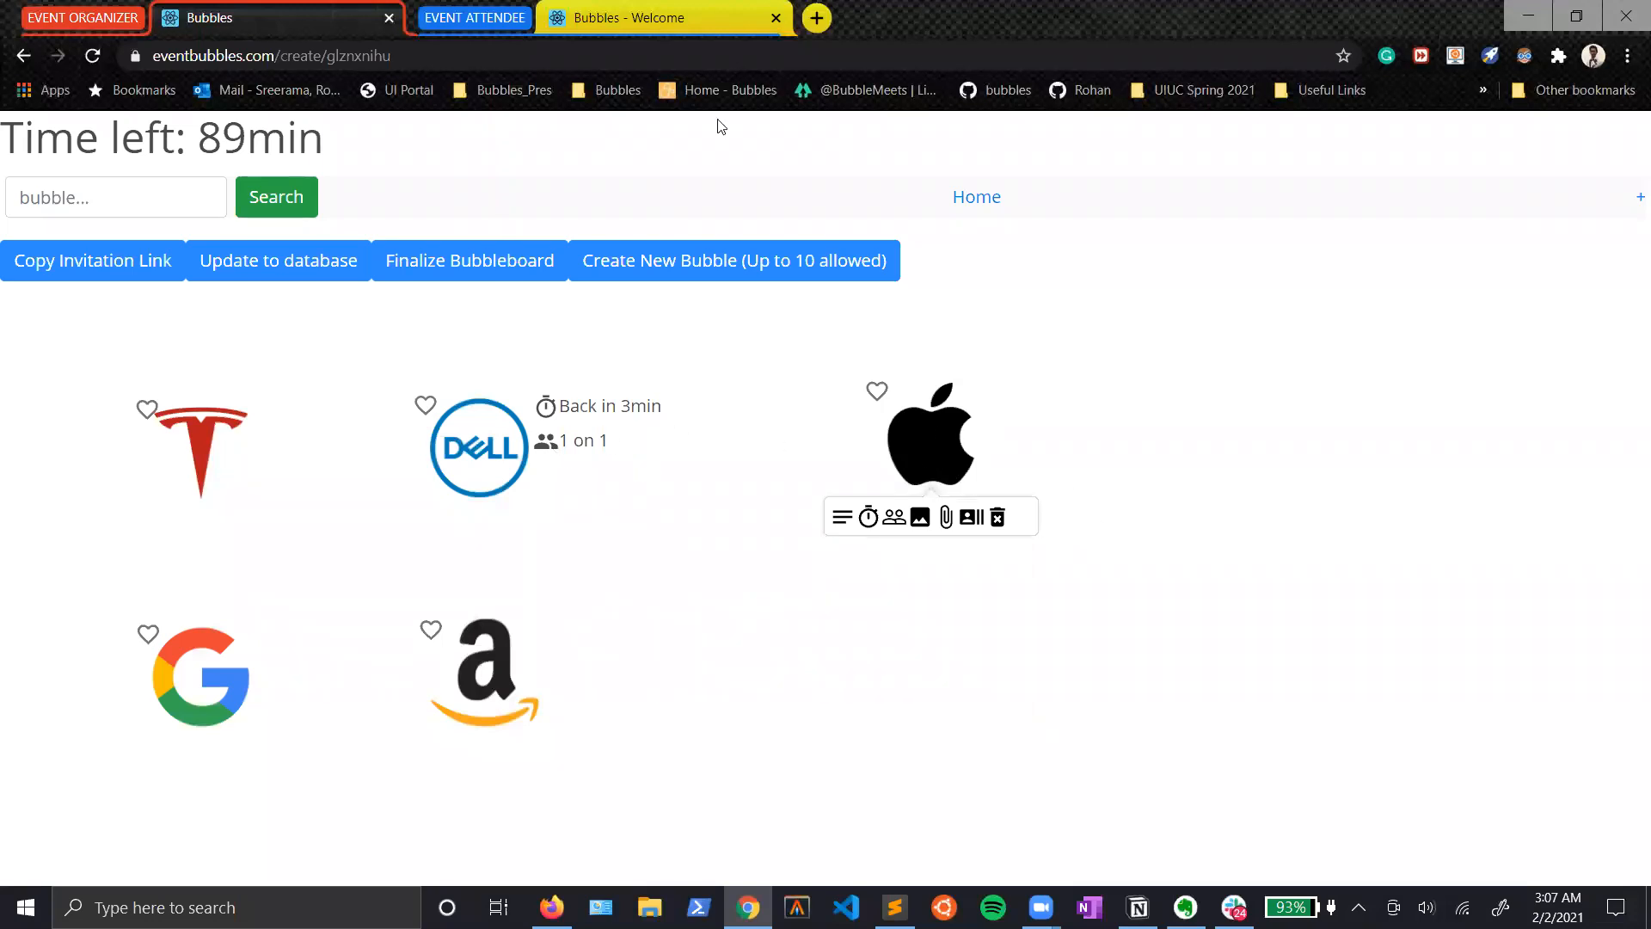
Step: Examine the Apple bubble's options in the EVENT ATTENDEE view, and return to the EVENT ORGANIZER board
left_click(721, 18)
mouse_move(941, 436)
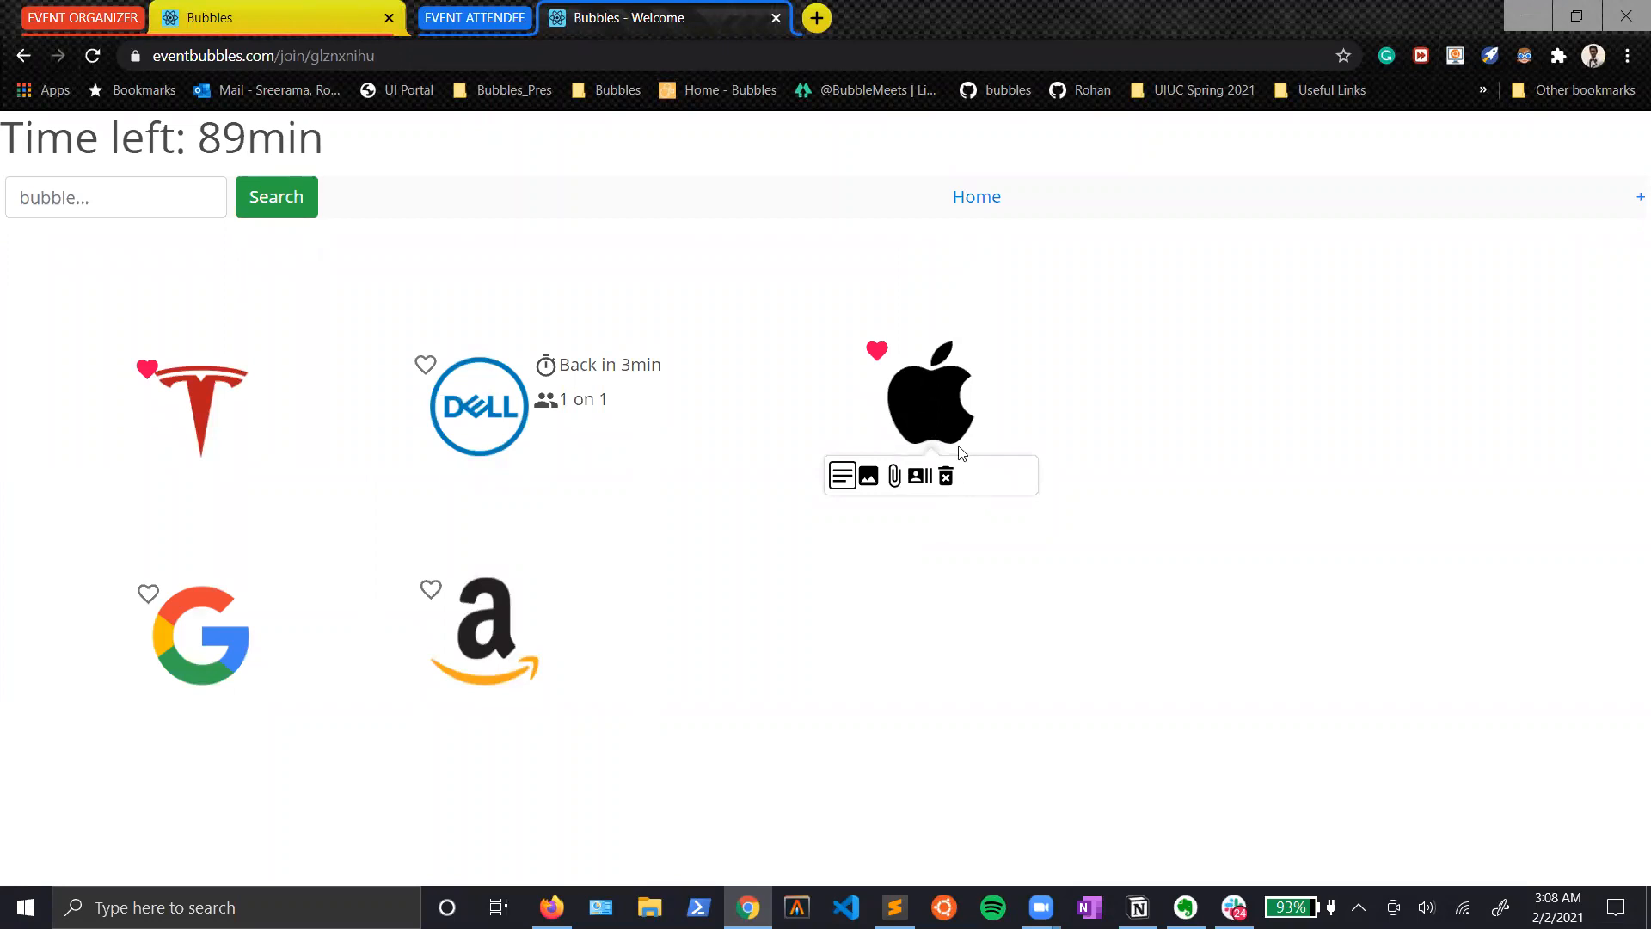
left_click(784, 436)
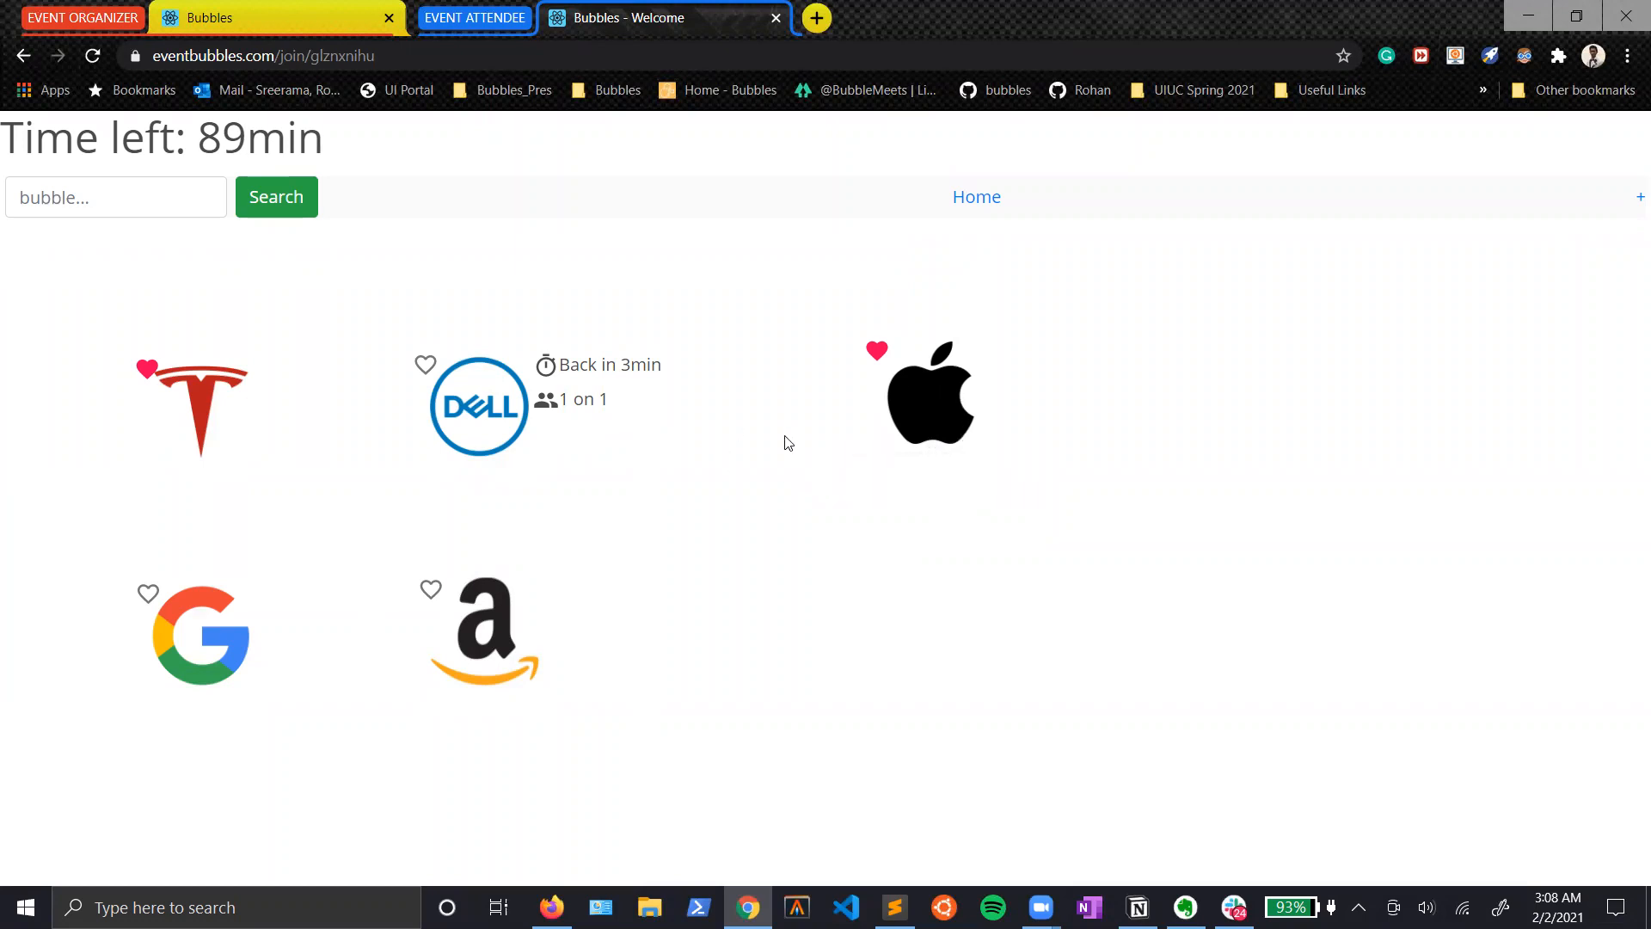
left_click(281, 17)
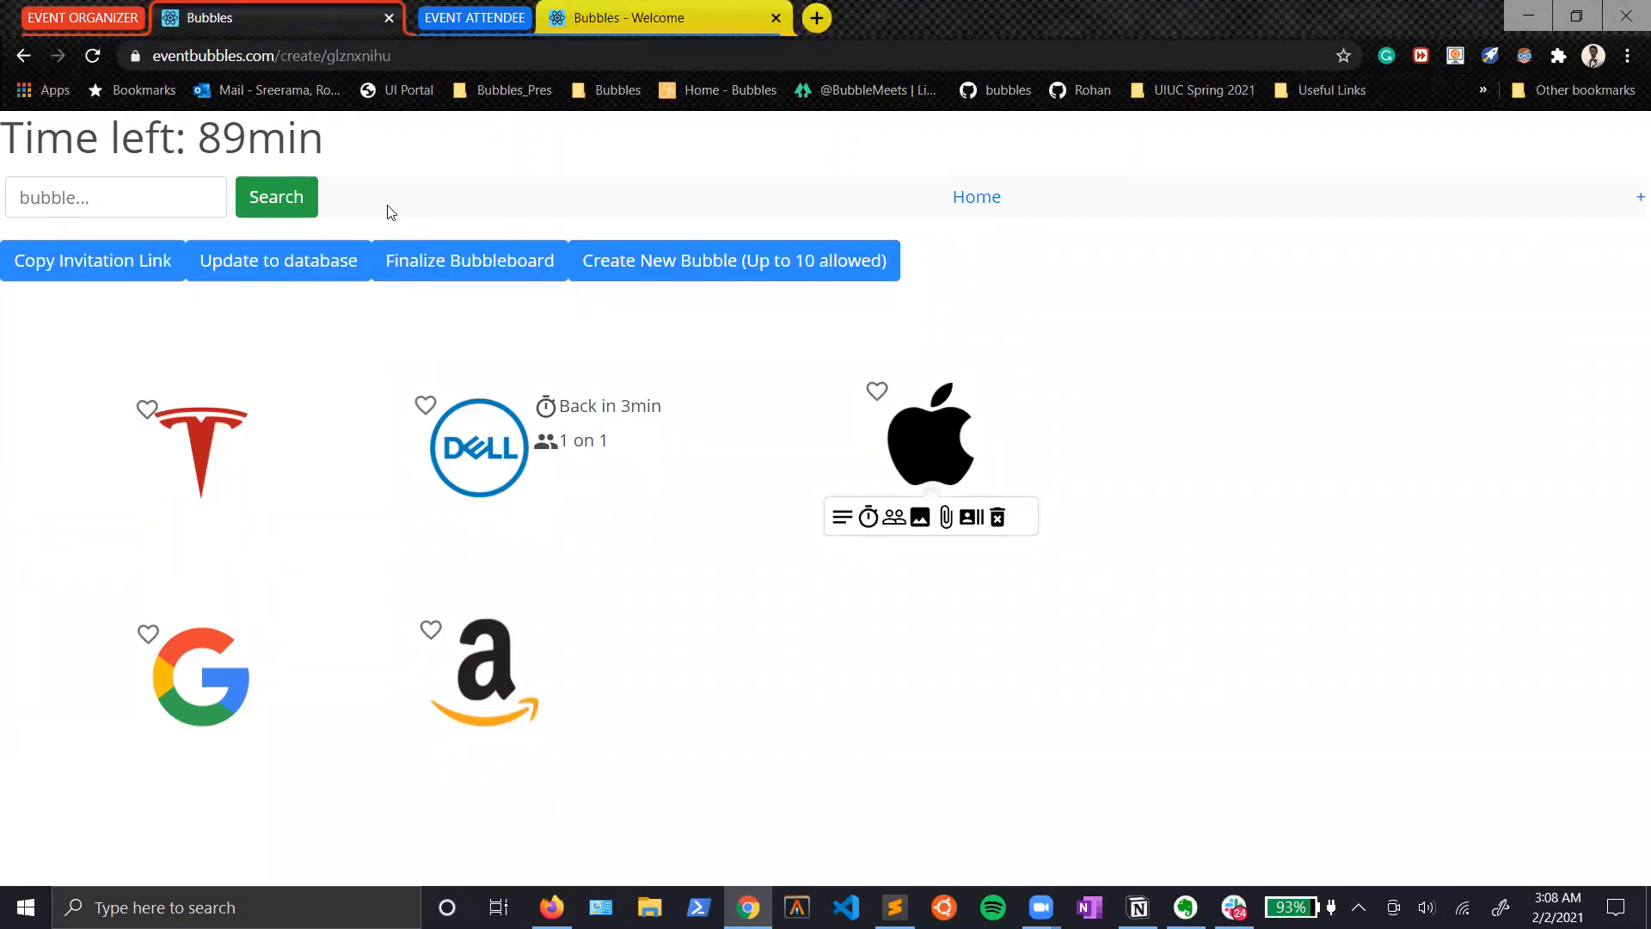
left_click(769, 496)
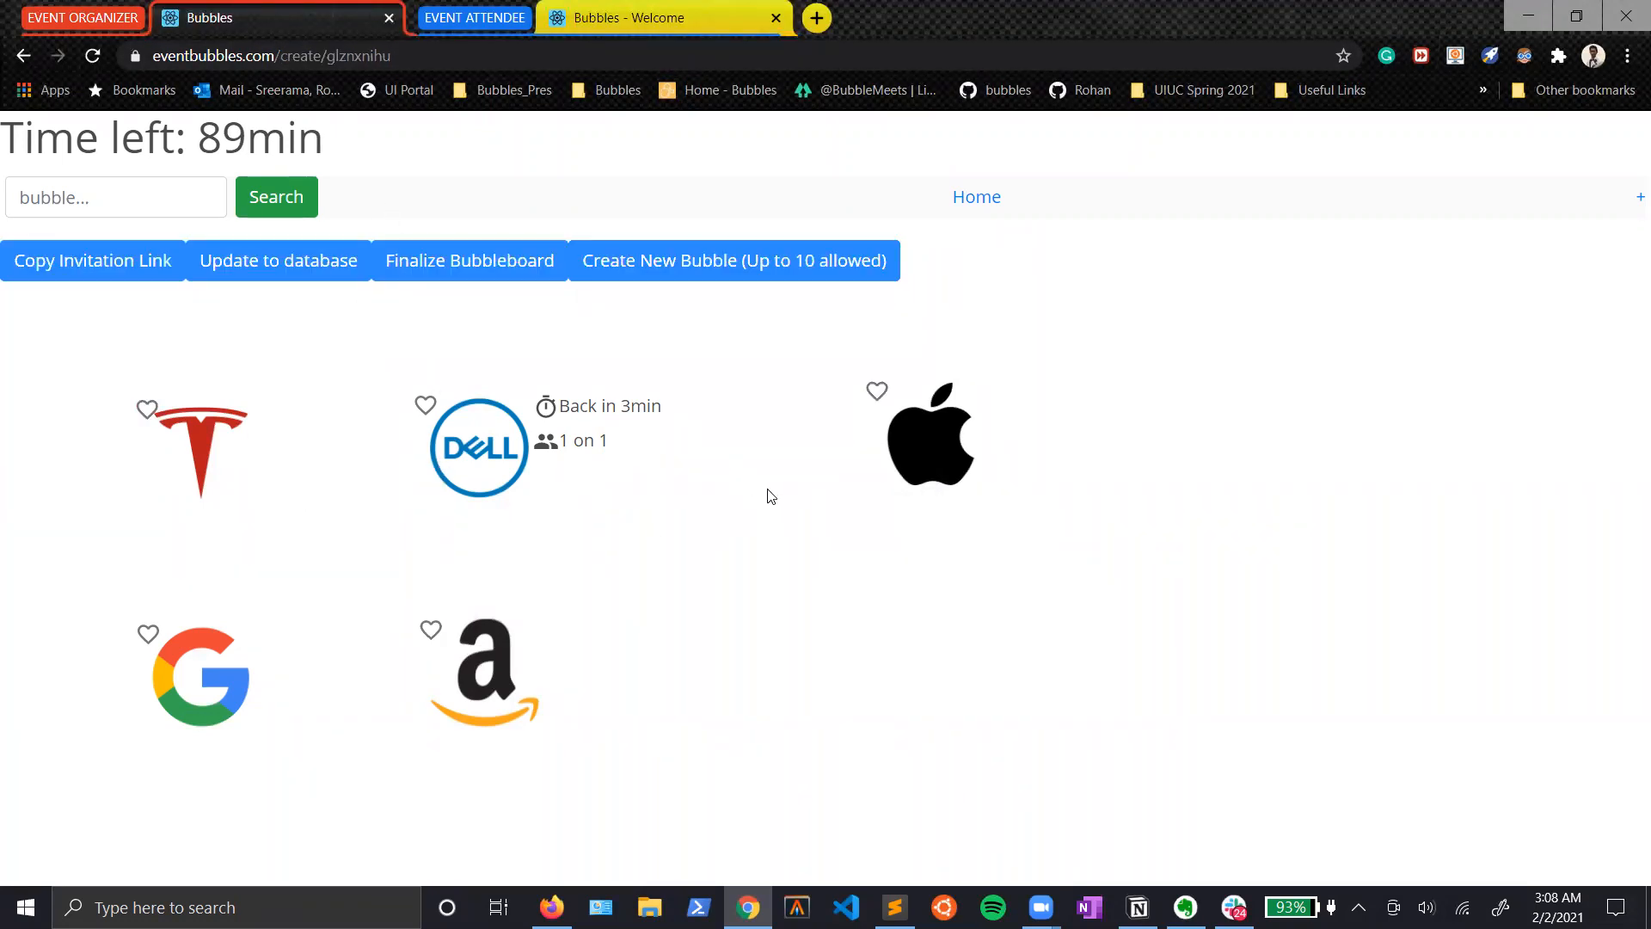